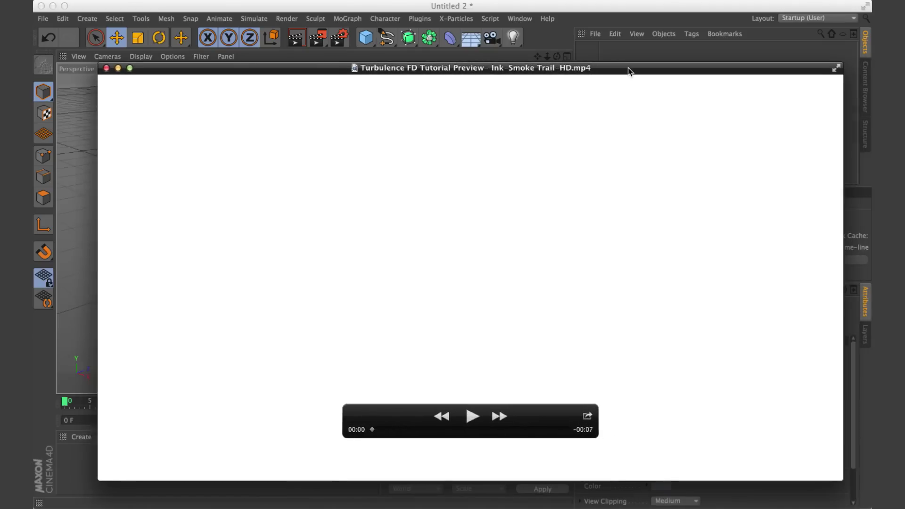
Play the goldfish ink-smoke preview, scrub it to 00:05, then switch to Firefox.
click(466, 414)
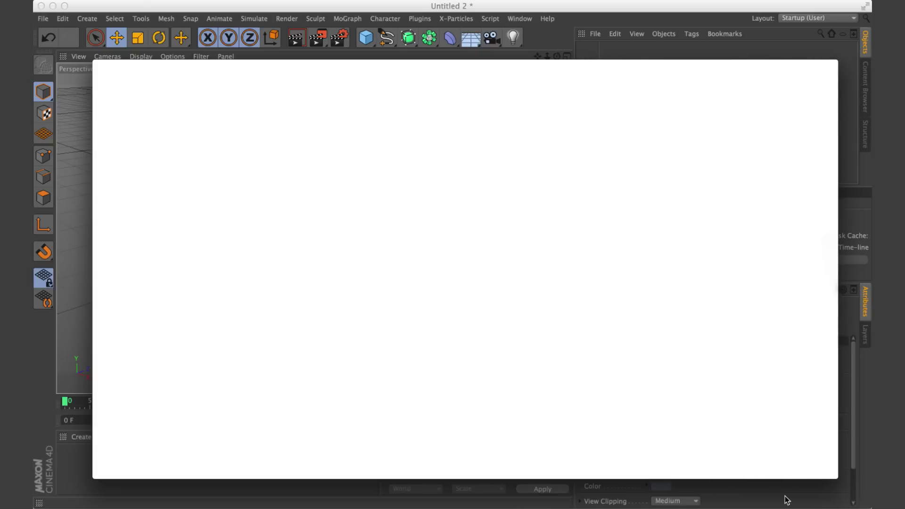
click(466, 412)
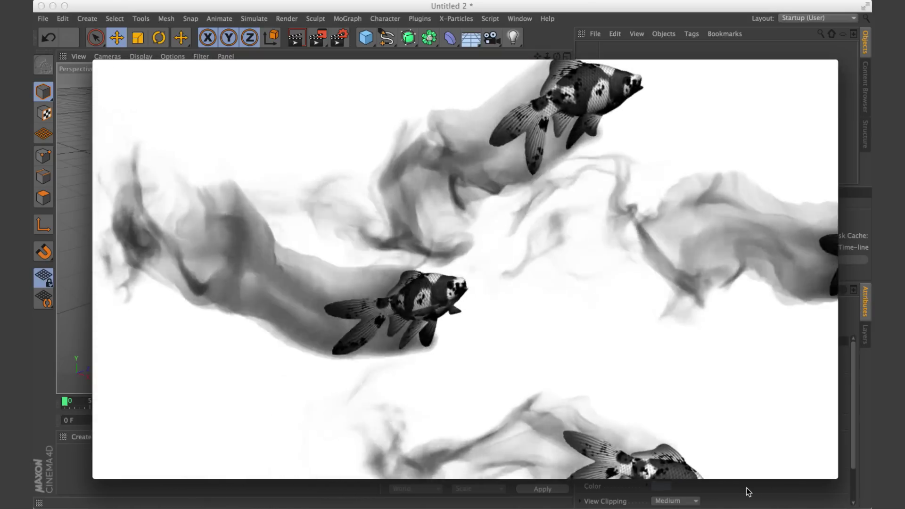
click(476, 418)
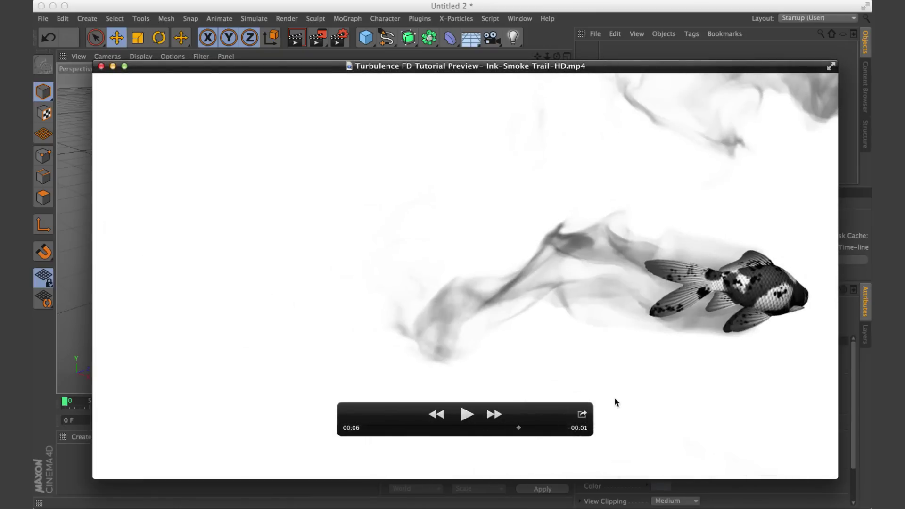
click(466, 428)
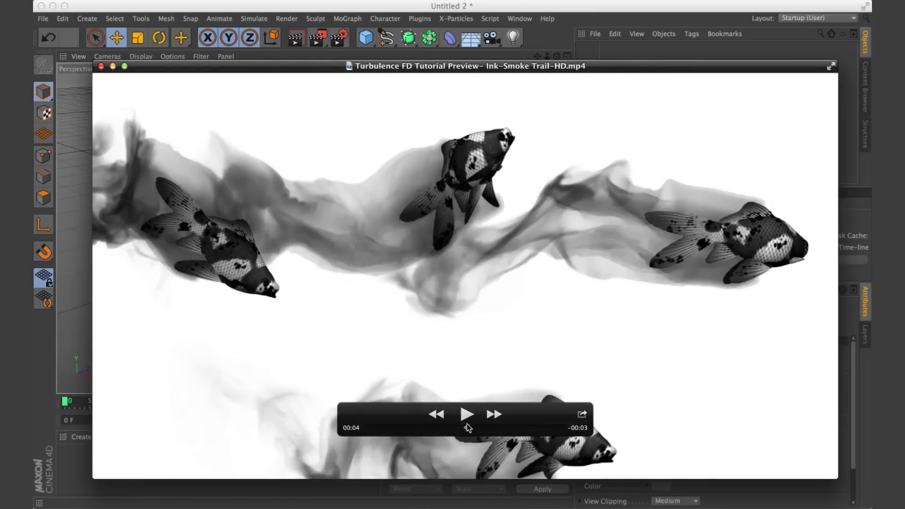
drag(466, 428, 496, 427)
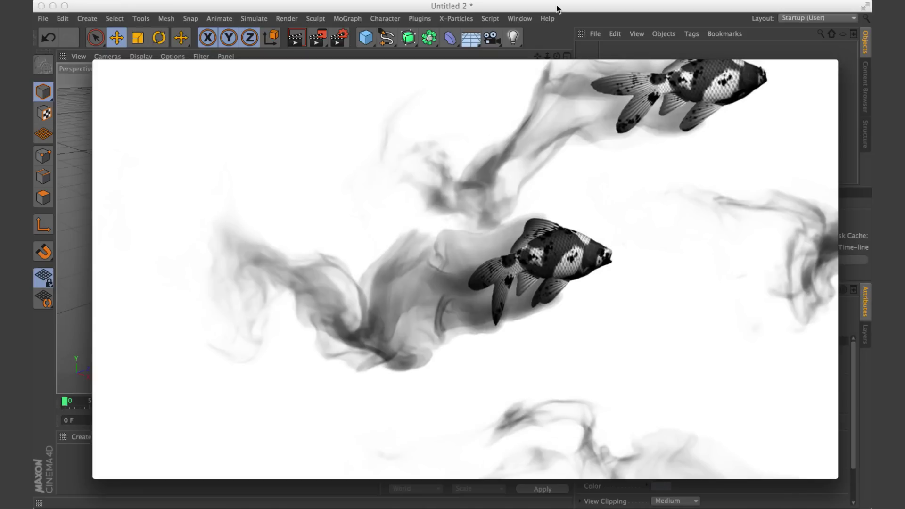
key(super+Tab)
key(super+Tab)
key(super+Tab)
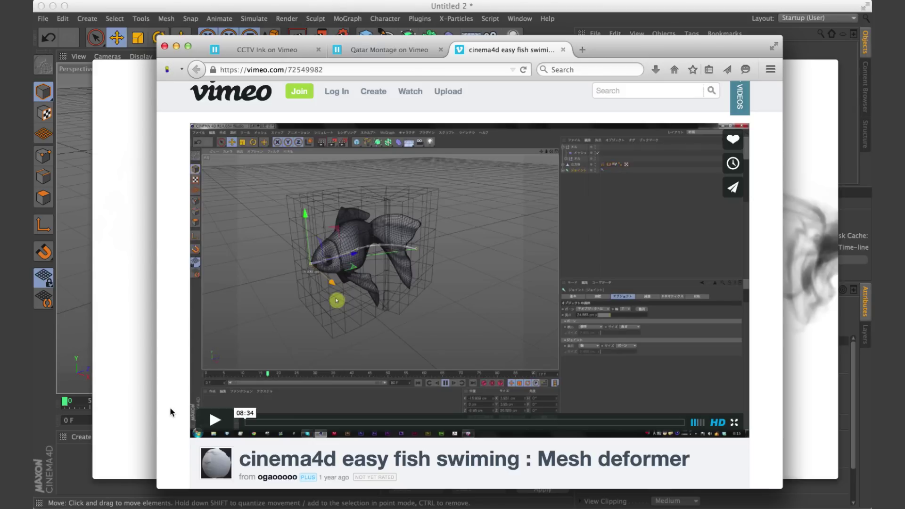
Replay the goldfish preview, pausing at 00:05, then go to the CCTV Ink Vimeo page.
click(146, 378)
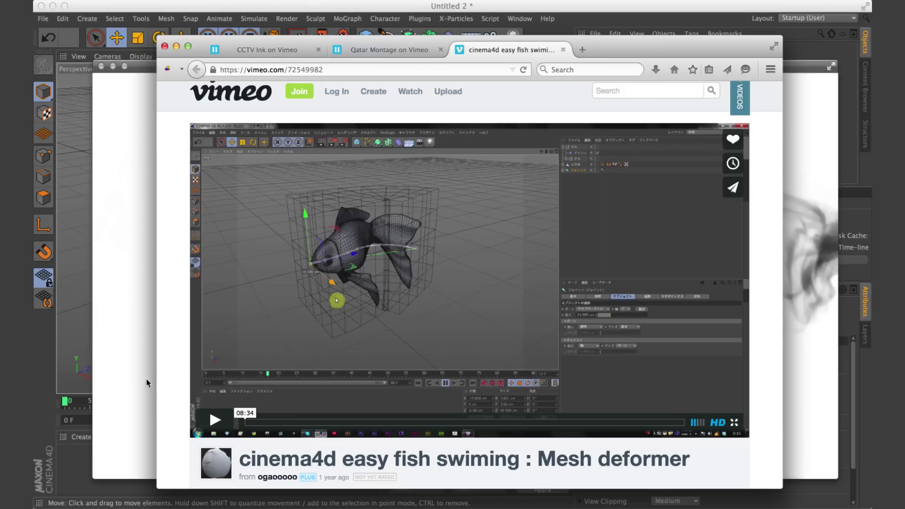
click(467, 414)
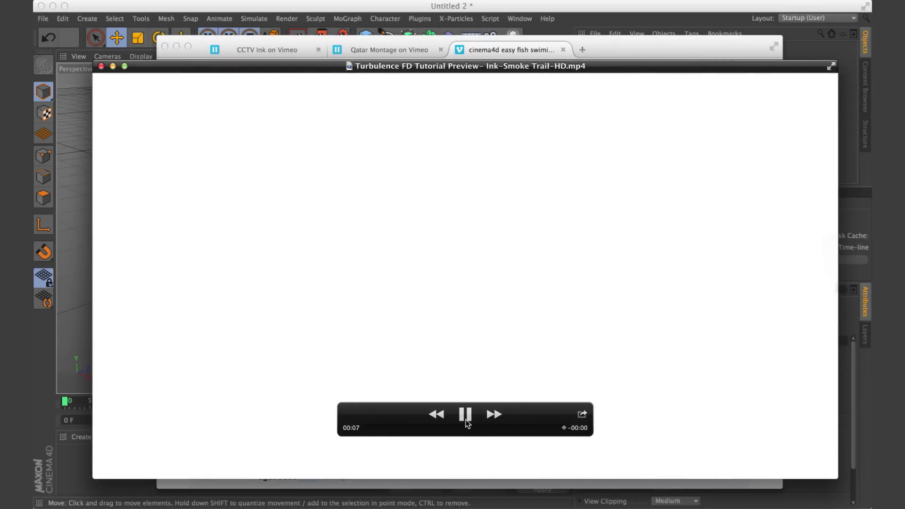
click(465, 414)
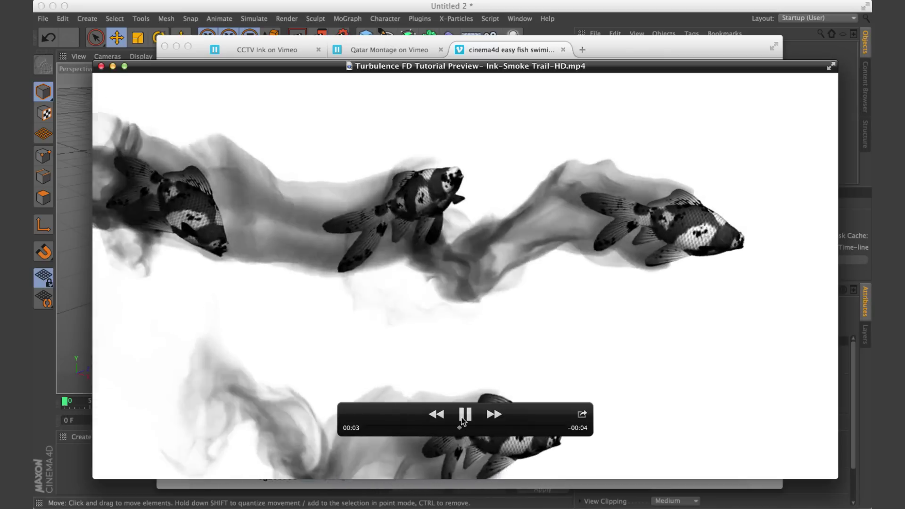
click(466, 415)
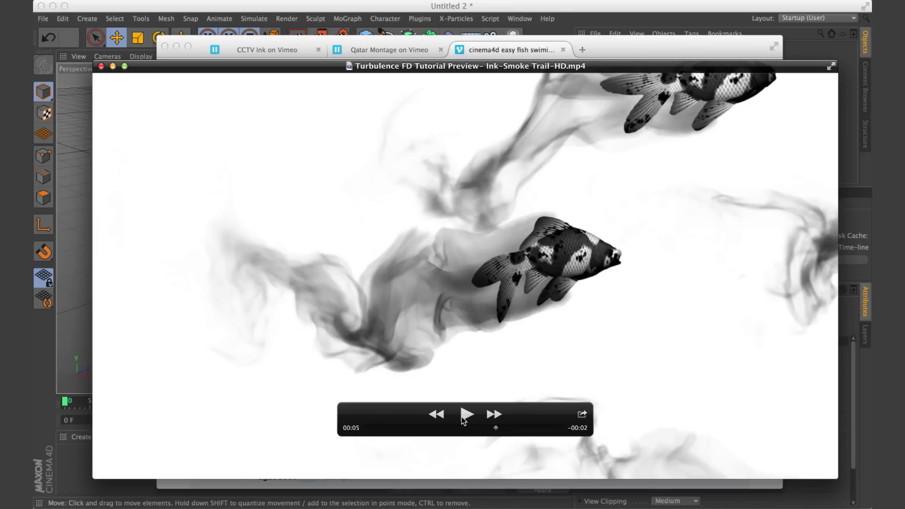
click(665, 47)
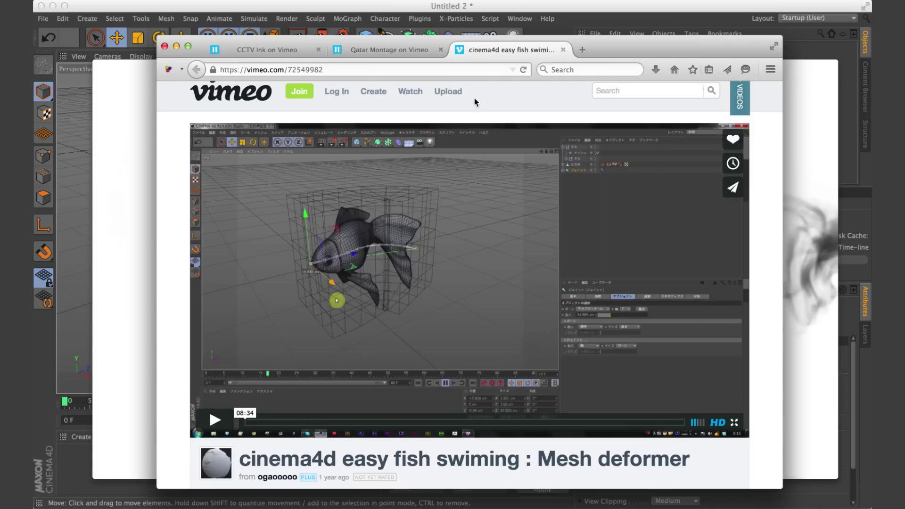
click(273, 53)
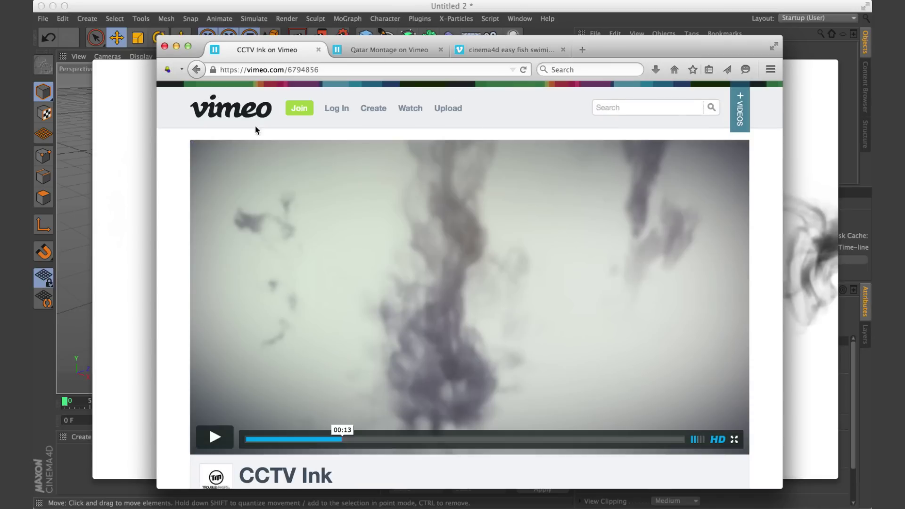
Play the CCTV Ink clip to about 00:30, then move to the Qatar Montage page.
click(200, 439)
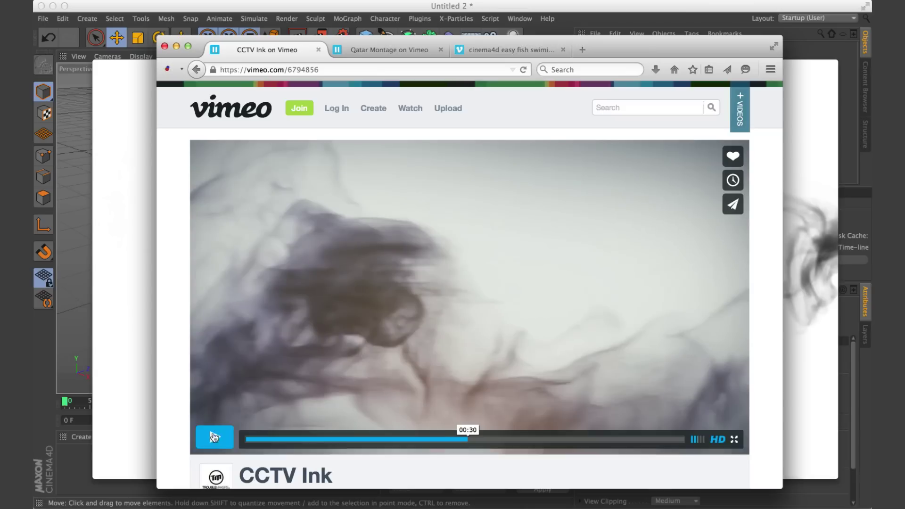
click(398, 52)
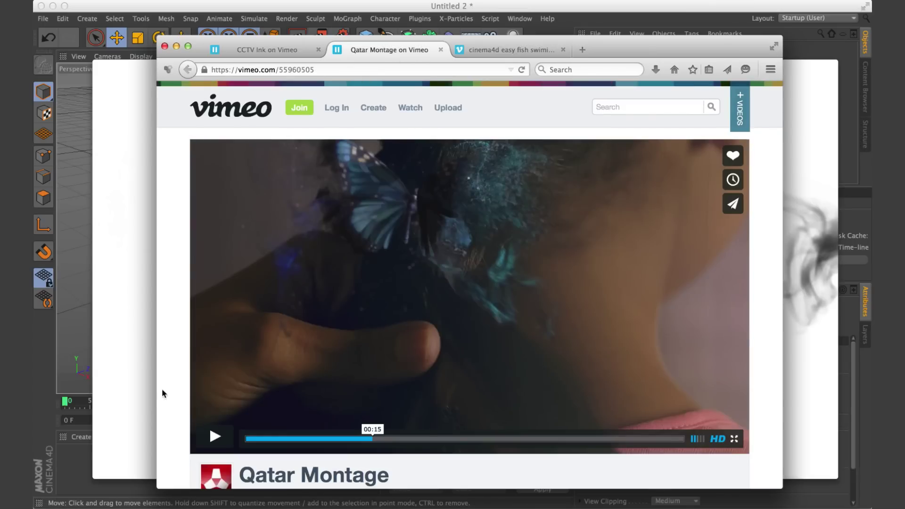
Play the Qatar Montage clip to 00:28, then close the browser and all three tabs.
click(208, 445)
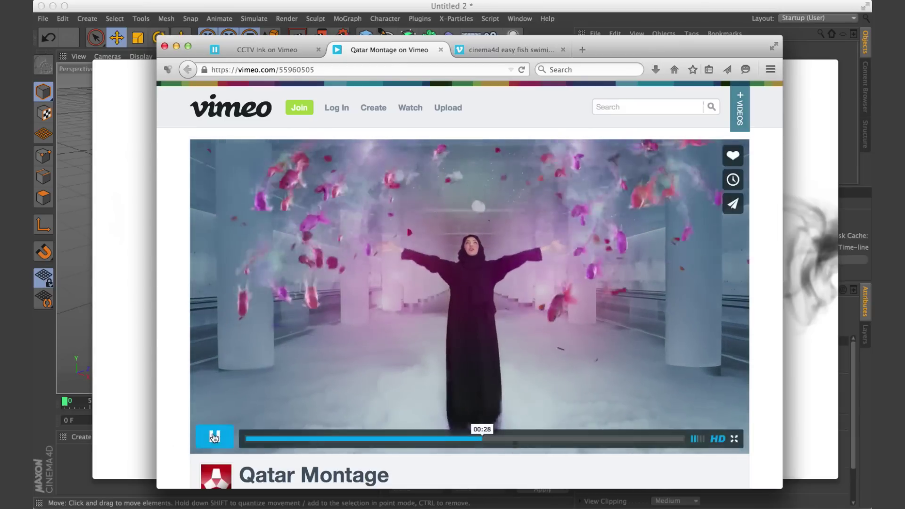
click(215, 437)
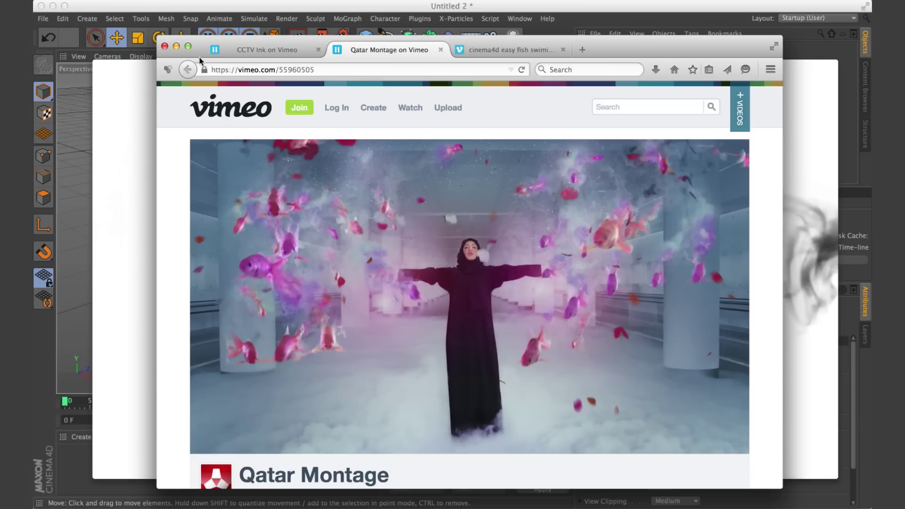
click(164, 46)
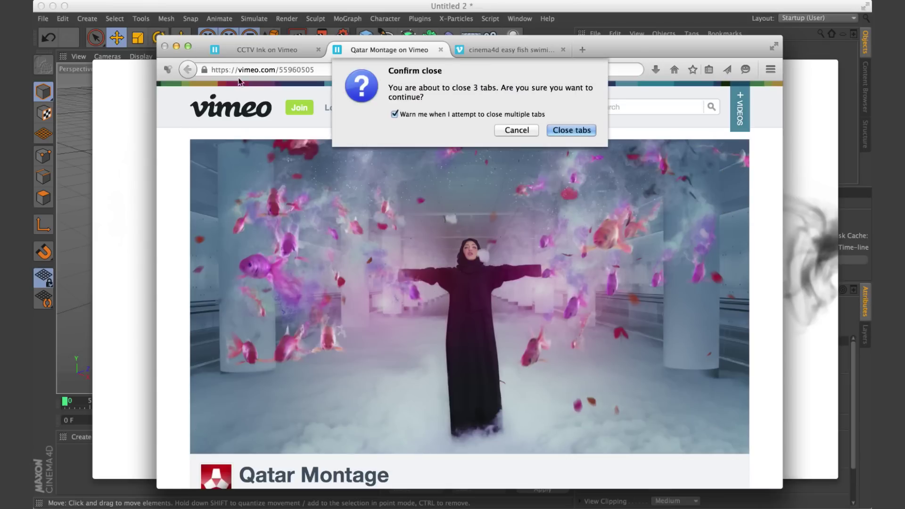
click(565, 129)
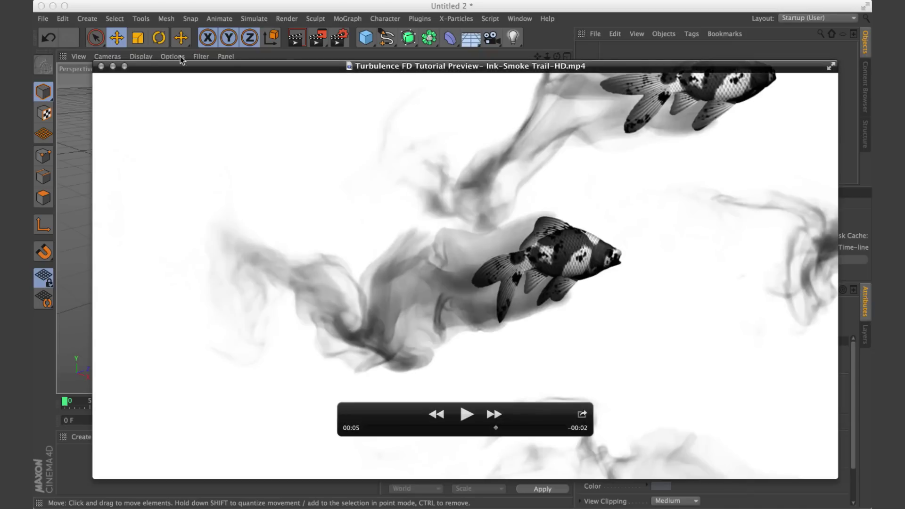
Close QuickTime and add a joint to the new Cinema 4D scene.
click(101, 66)
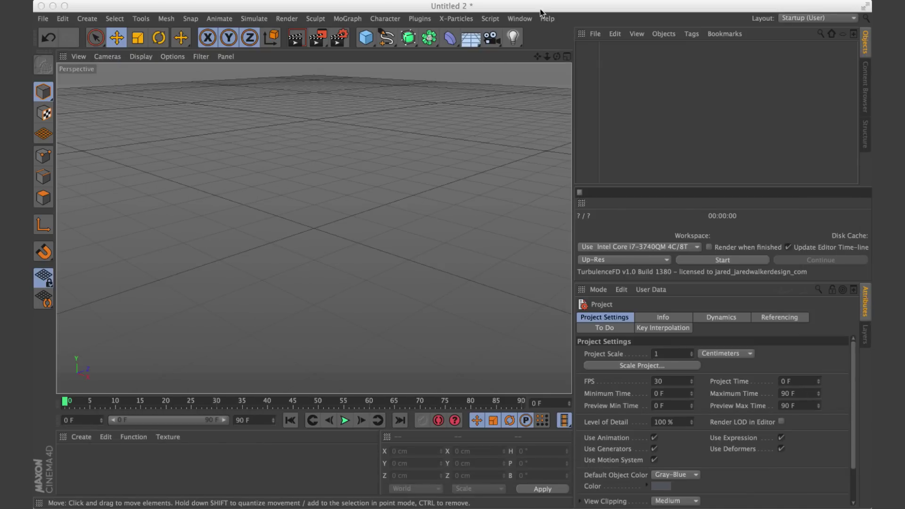
click(387, 18)
click(403, 193)
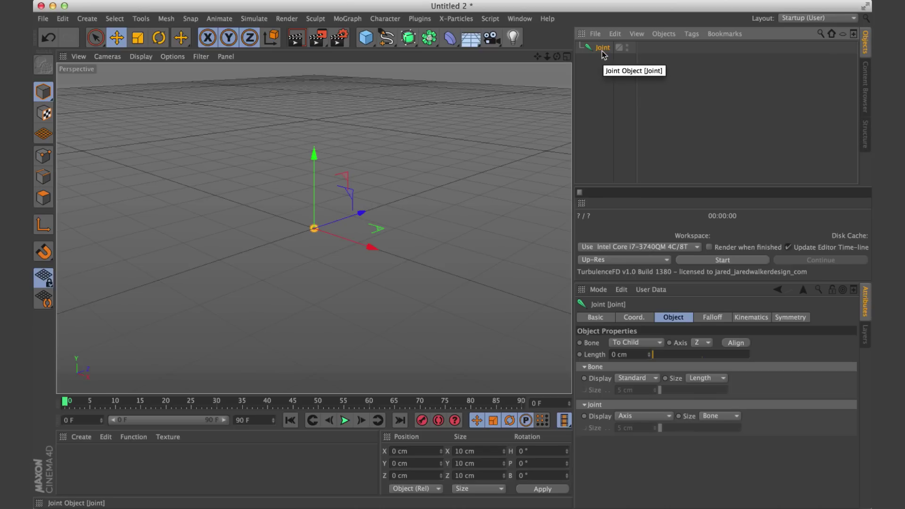
Duplicate the joint as nested children and pull them along Z into a four-joint chain.
ctrl+drag(602, 52, 603, 48)
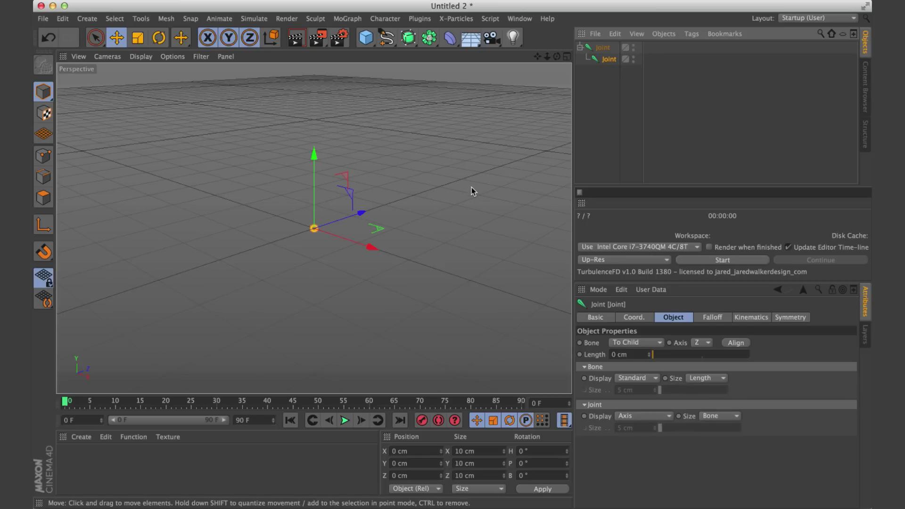
alt+drag(474, 197, 546, 183)
drag(388, 220, 469, 222)
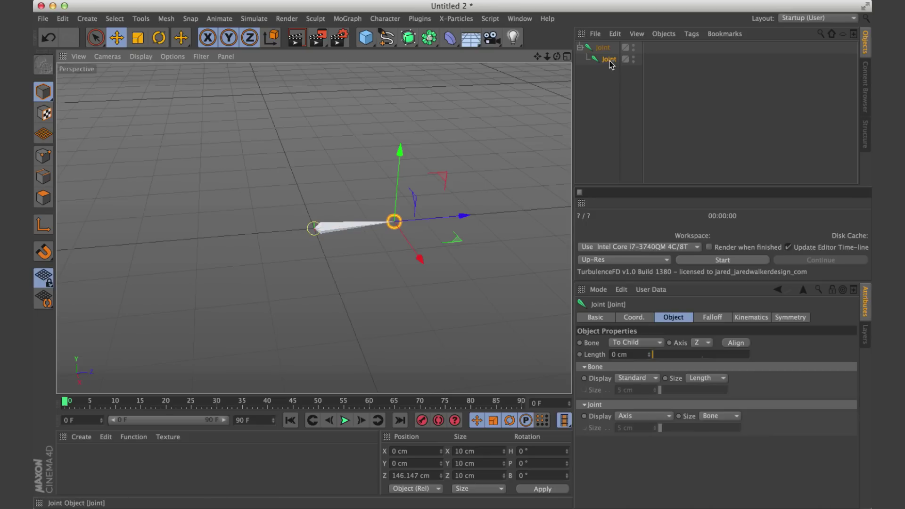
key(super+a)
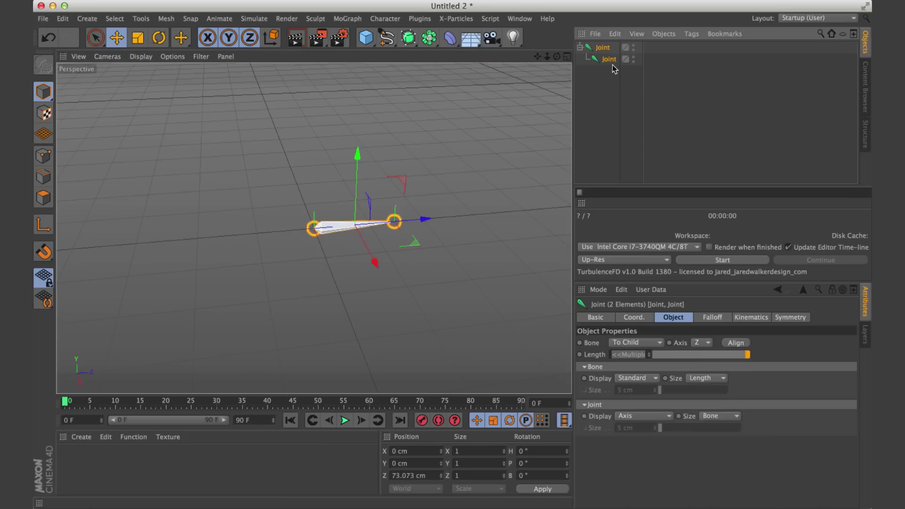
ctrl+drag(610, 63, 610, 62)
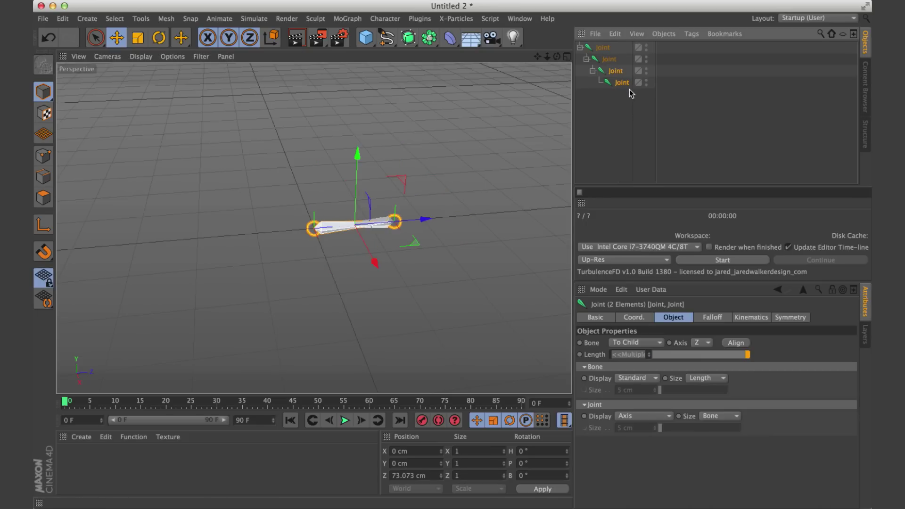
drag(425, 219, 565, 208)
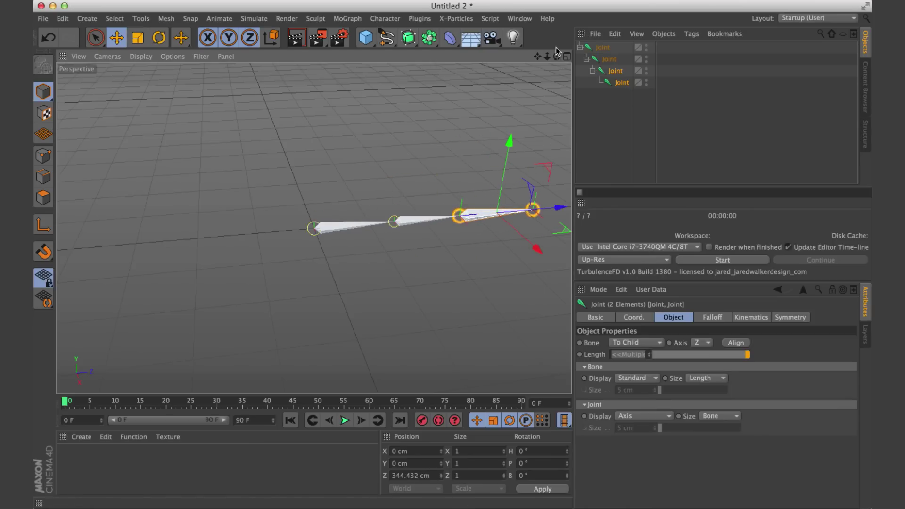
Copy all four joints under the last joint and push the copies out along Z.
drag(542, 60, 556, 68)
click(606, 48)
shift+click(622, 83)
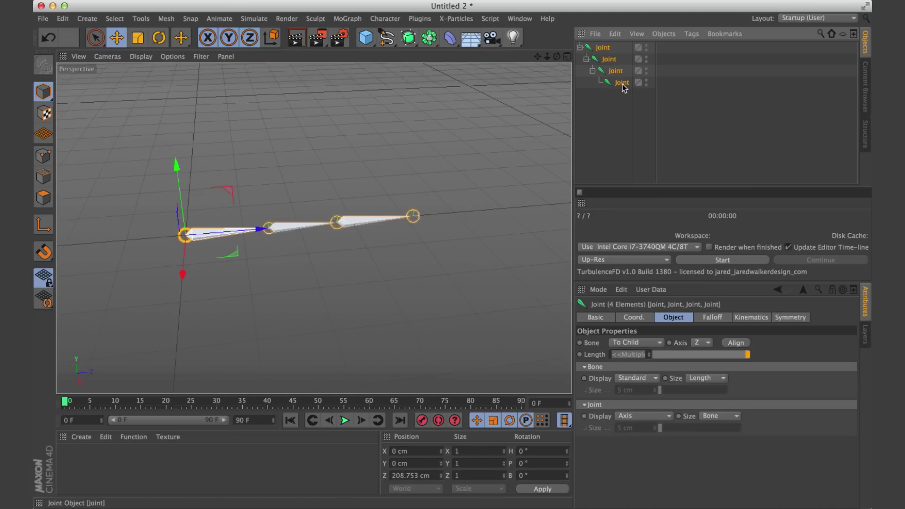
mouse_move(624, 89)
ctrl+mouse_down()
mouse_move(630, 94)
mouse_move(625, 86)
ctrl+mouse_up()
alt+drag(541, 69, 409, 226)
drag(349, 211, 536, 200)
drag(545, 200, 549, 199)
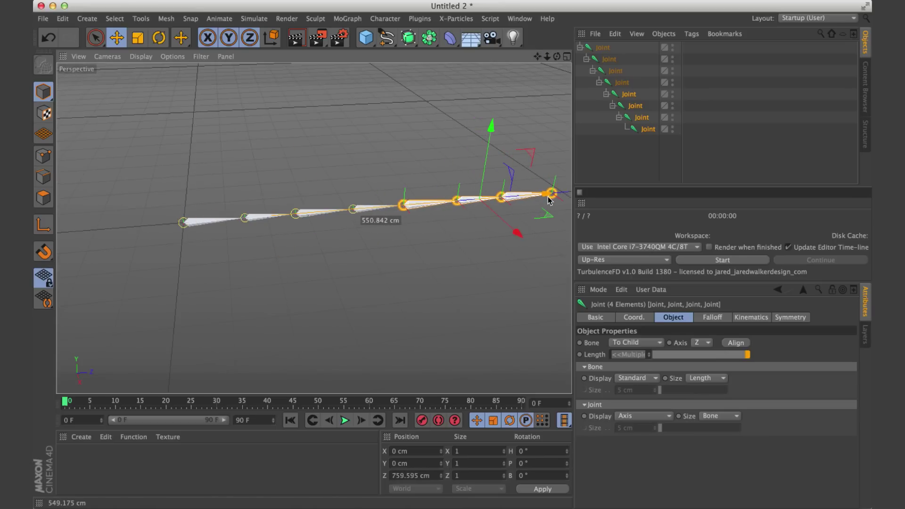
drag(548, 200, 549, 200)
drag(538, 56, 474, 54)
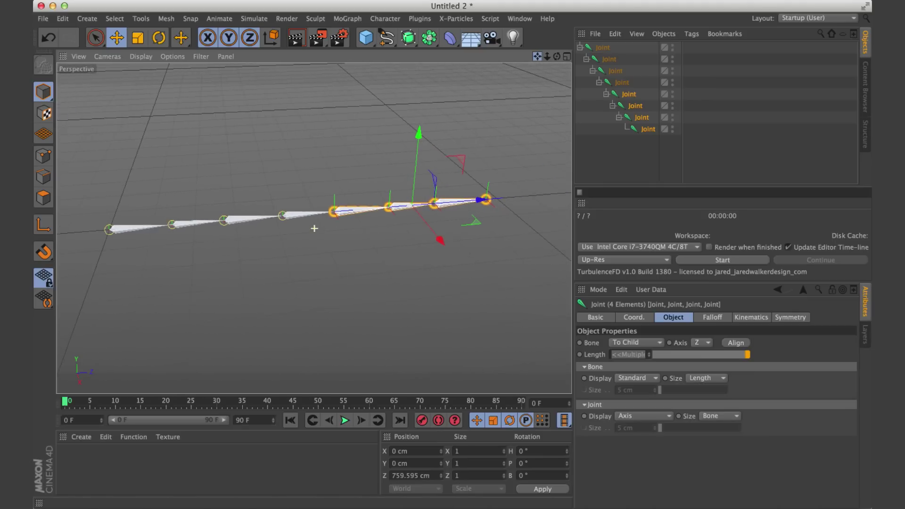
Add three more nested joints at the chain's end along Z, then deselect all.
click(648, 135)
mouse_move(647, 137)
mouse_down()
mouse_move(637, 105)
mouse_move(653, 146)
mouse_move(650, 131)
mouse_up()
drag(507, 198, 546, 195)
scroll(314, 228, up, 2)
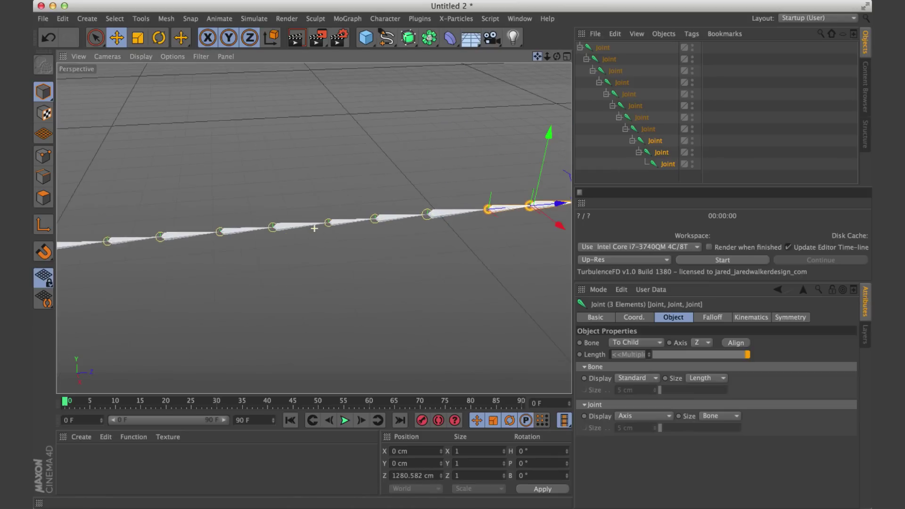
scroll(418, 185, down, 3)
alt+drag(395, 264, 414, 301)
click(623, 183)
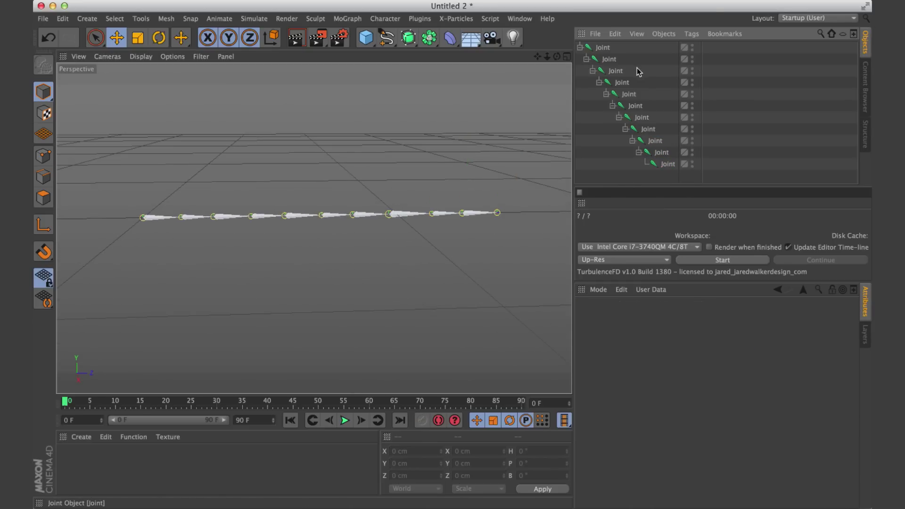
Add an IK tag to the top joint and drag the last joint into its End field.
click(603, 48)
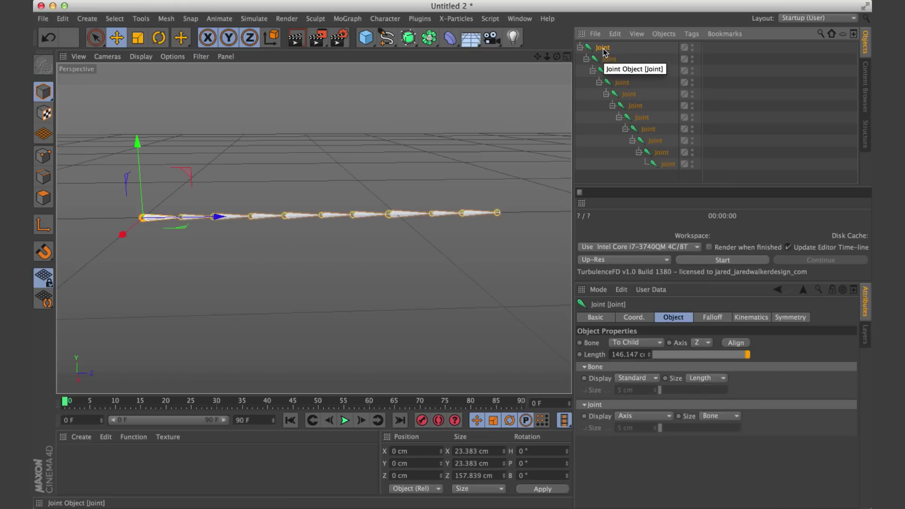
right_click(603, 52)
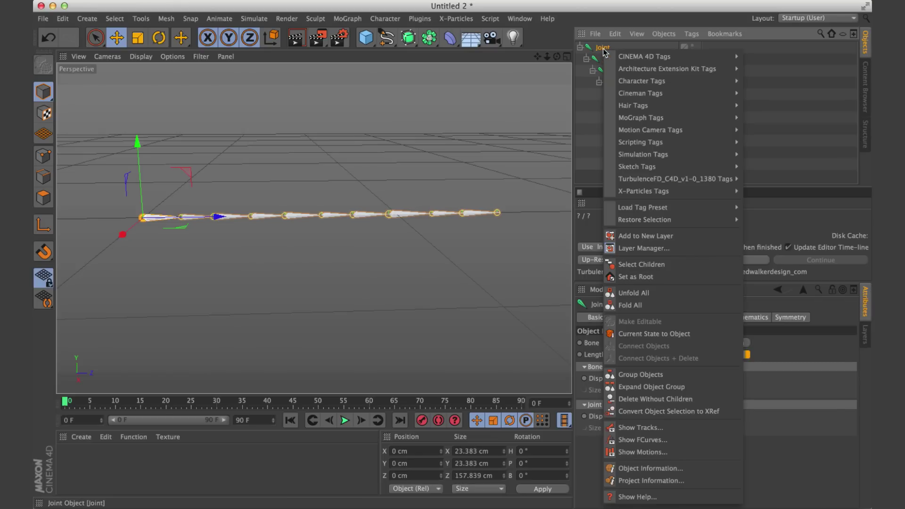
mouse_move(643, 59)
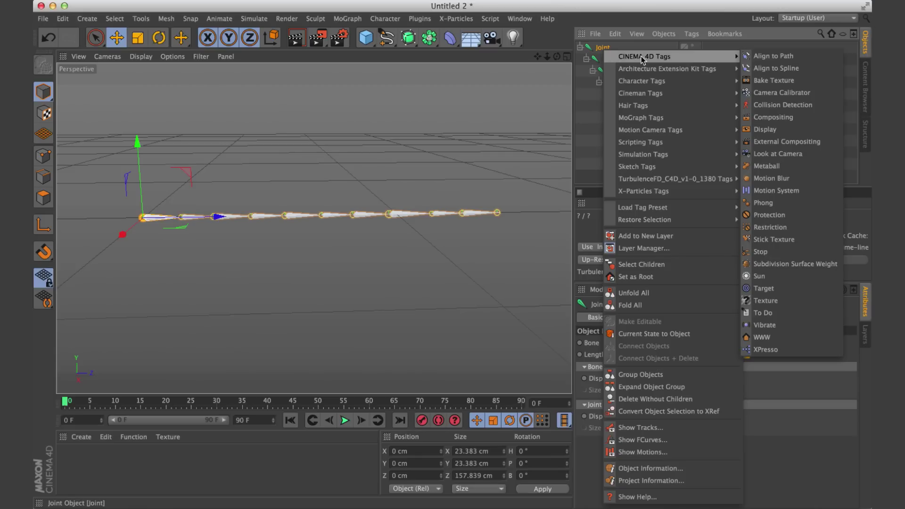
mouse_move(658, 120)
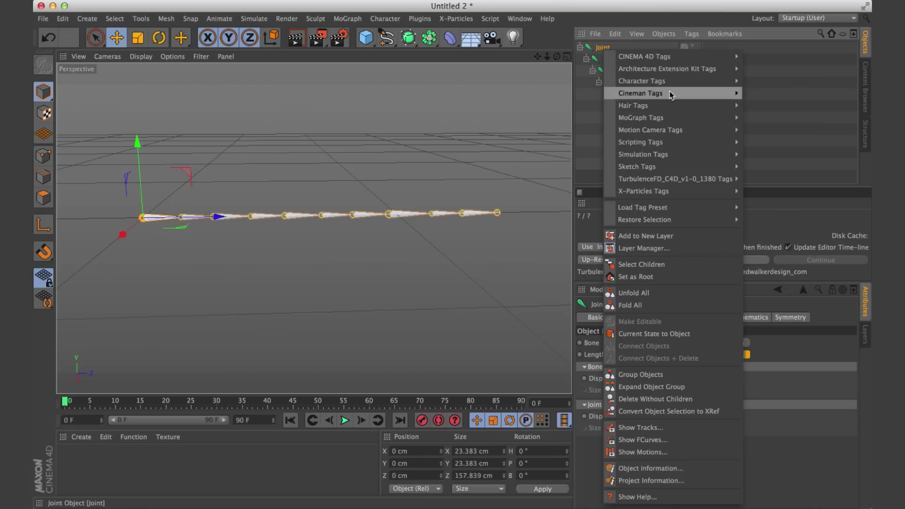
mouse_move(677, 79)
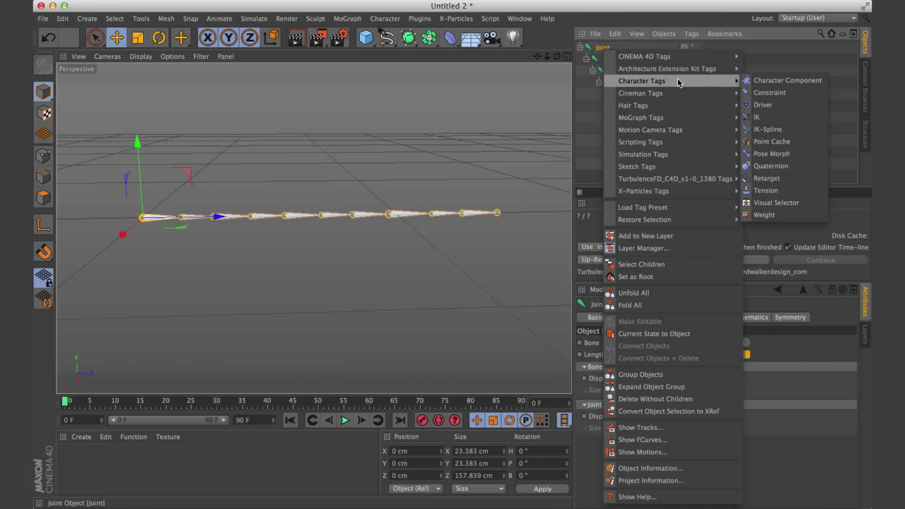
click(768, 117)
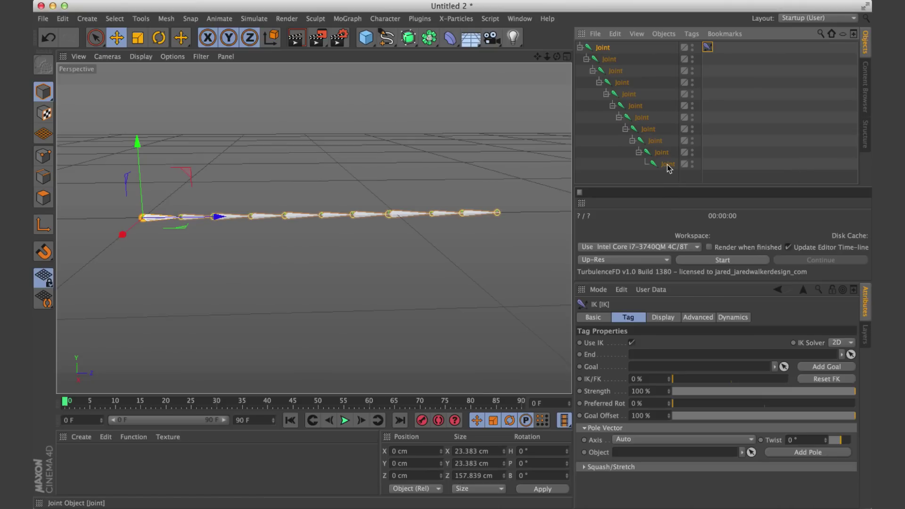
drag(667, 166, 665, 355)
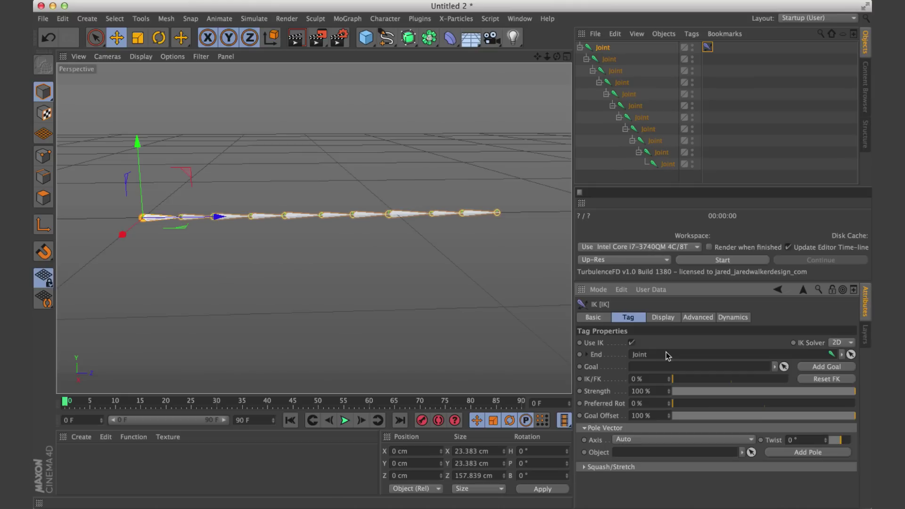
Enable Dynamics on the IK tag and play the animation to preview it.
click(741, 320)
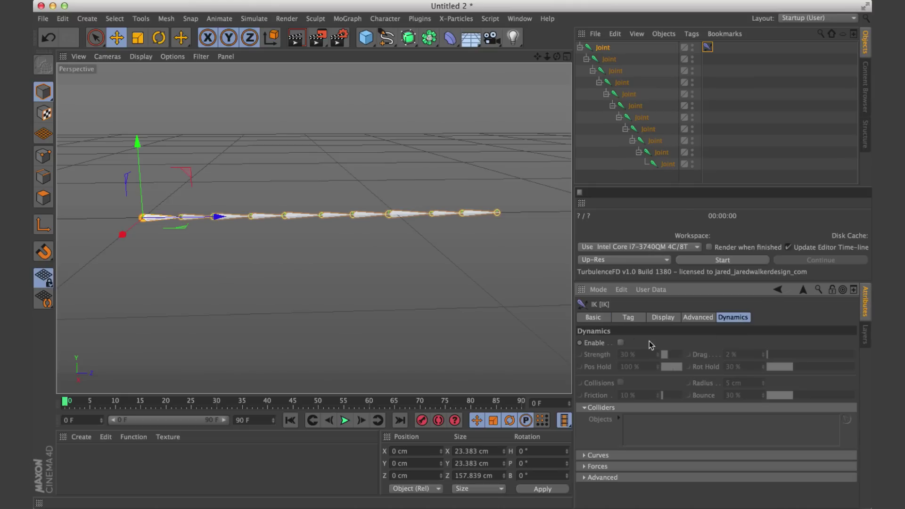
click(620, 342)
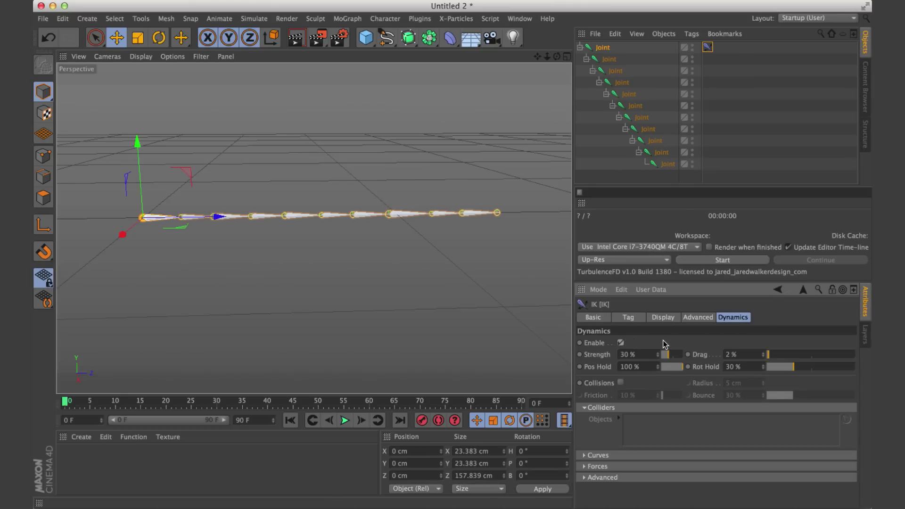
click(345, 420)
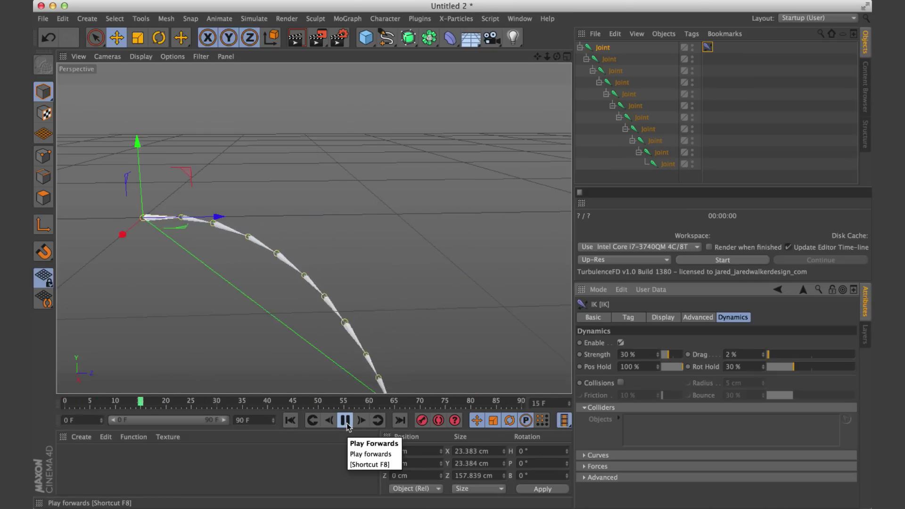
click(345, 420)
click(290, 420)
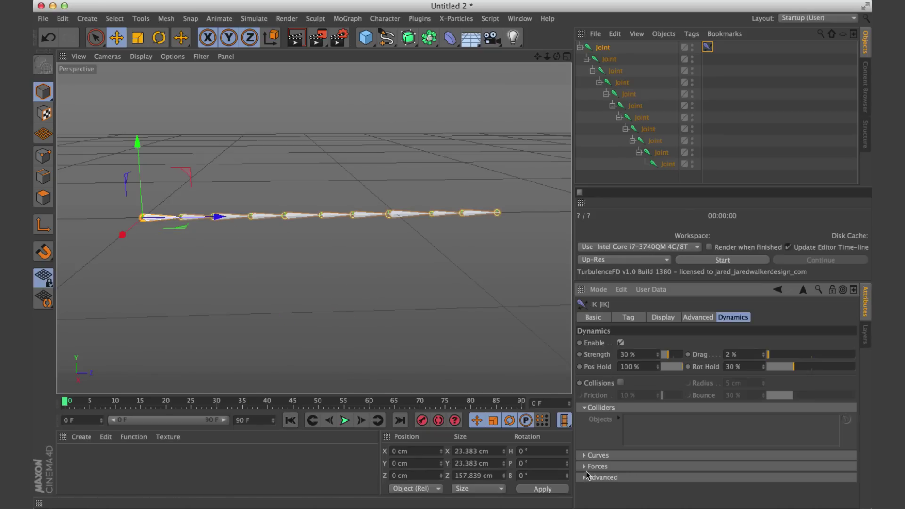
Set the dynamics Forces Gravity to 0 and replay the animation to test it.
click(585, 467)
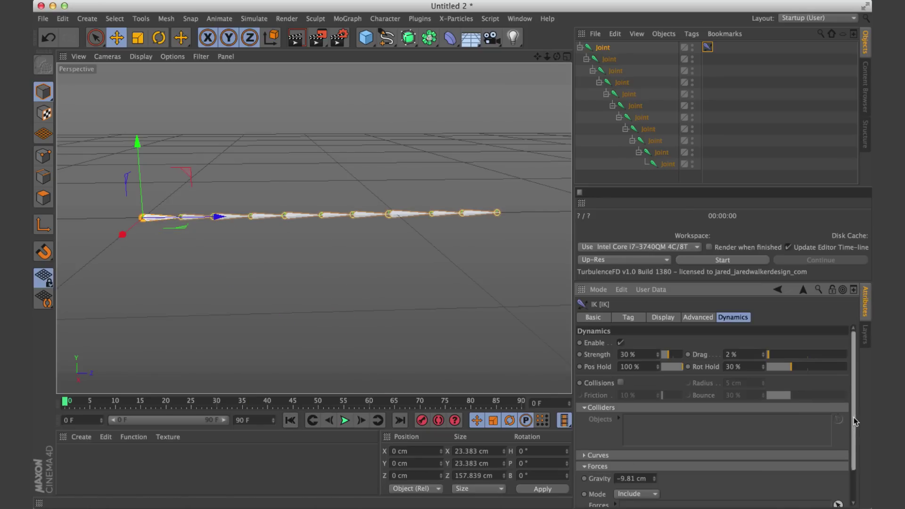
scroll(856, 421, down, 3)
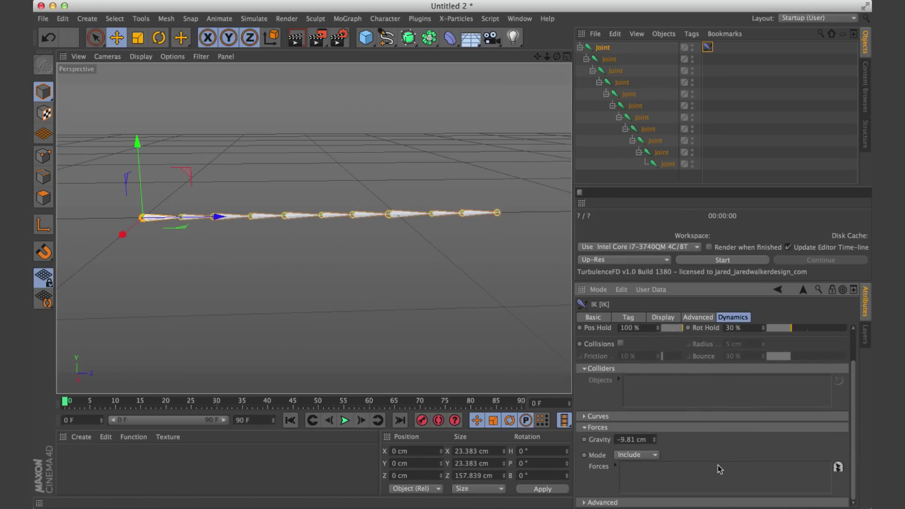
click(640, 440)
text(0)
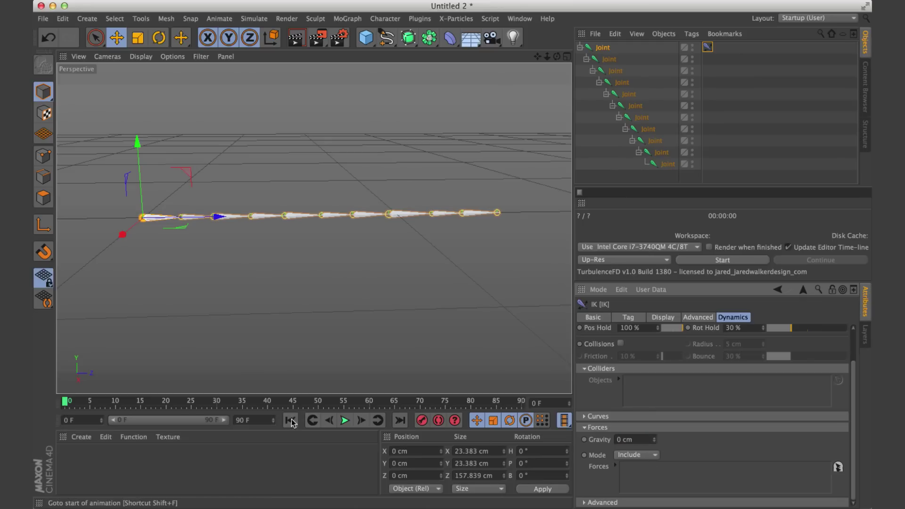
click(345, 420)
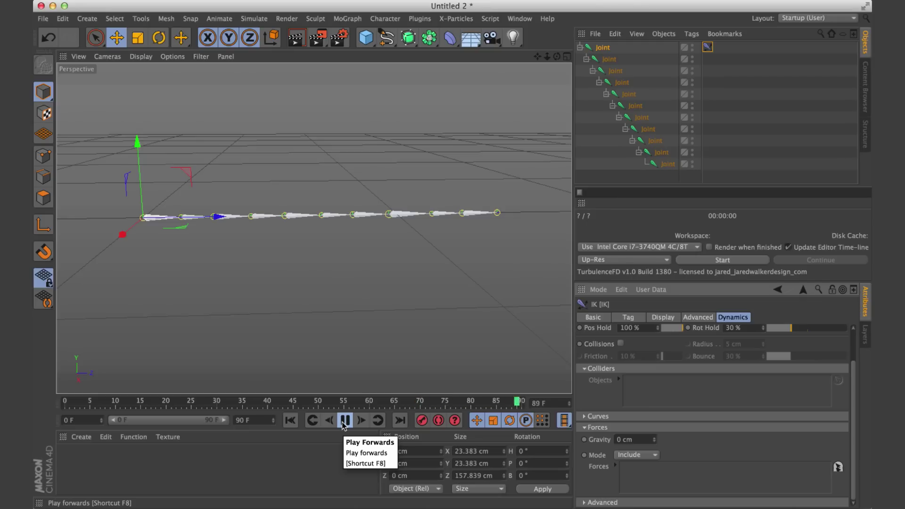
click(345, 421)
click(290, 420)
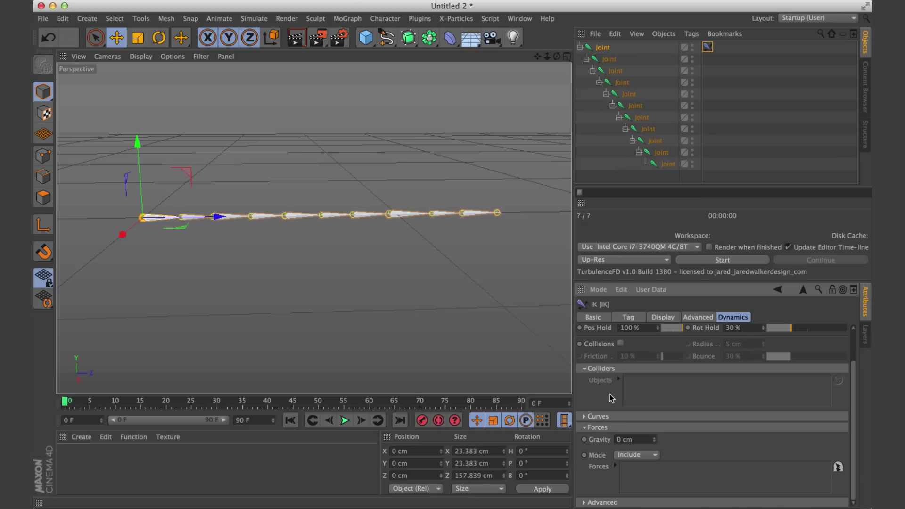
click(520, 19)
In goldfish.c4d, rename the model obj34.8 to 'fish'.
click(549, 296)
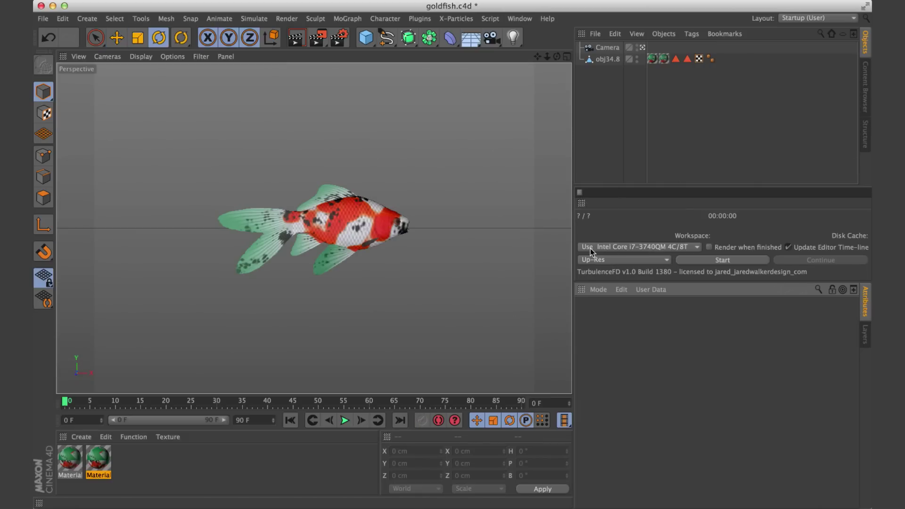
click(607, 59)
double_click(605, 59)
text(fish)
key(Return)
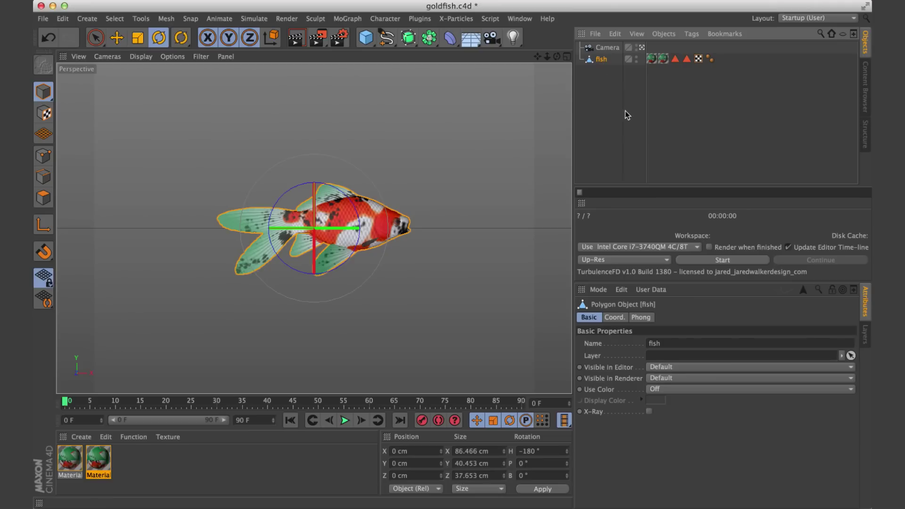
Paste the fish into Untitled 2 with absolute texture paths and collapse the joint hierarchy.
click(520, 19)
click(549, 282)
click(631, 177)
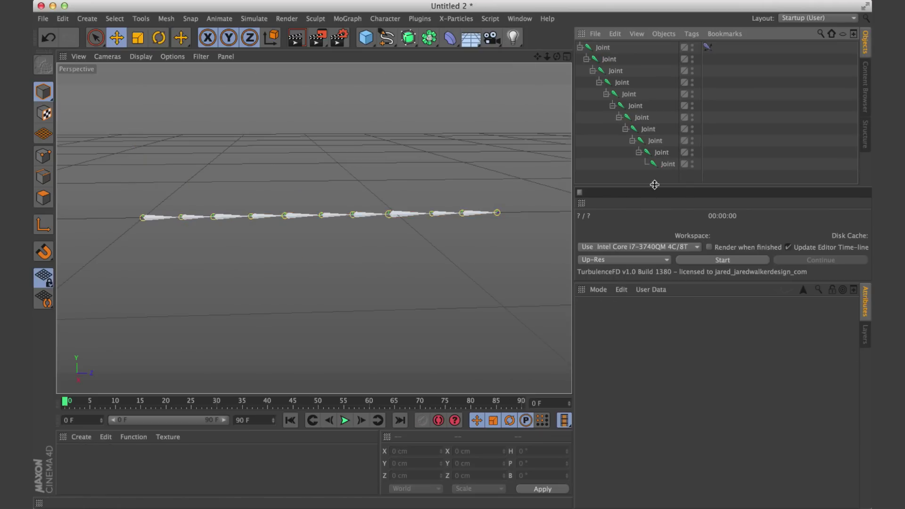
key(super+v)
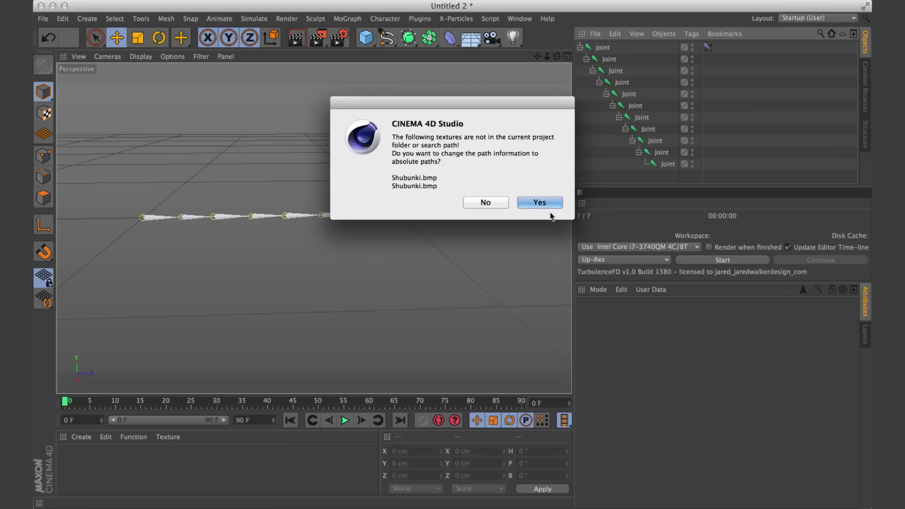
click(541, 202)
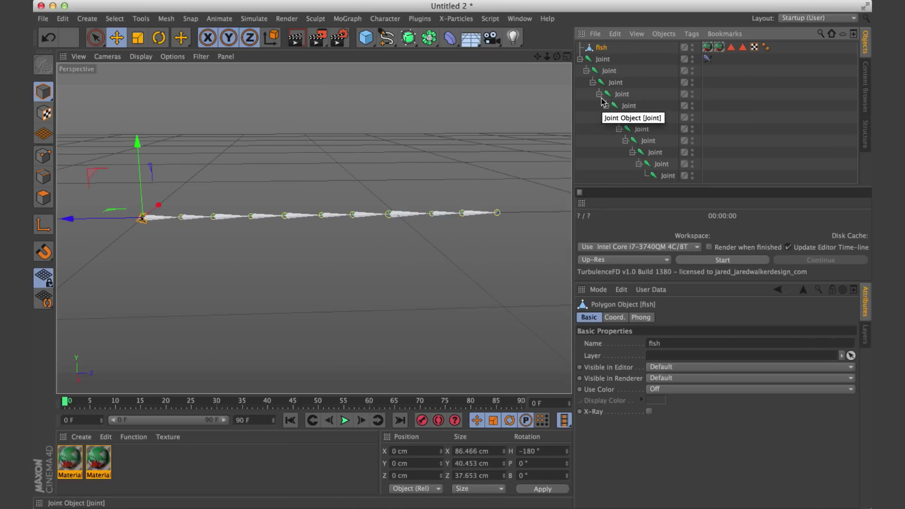
click(603, 60)
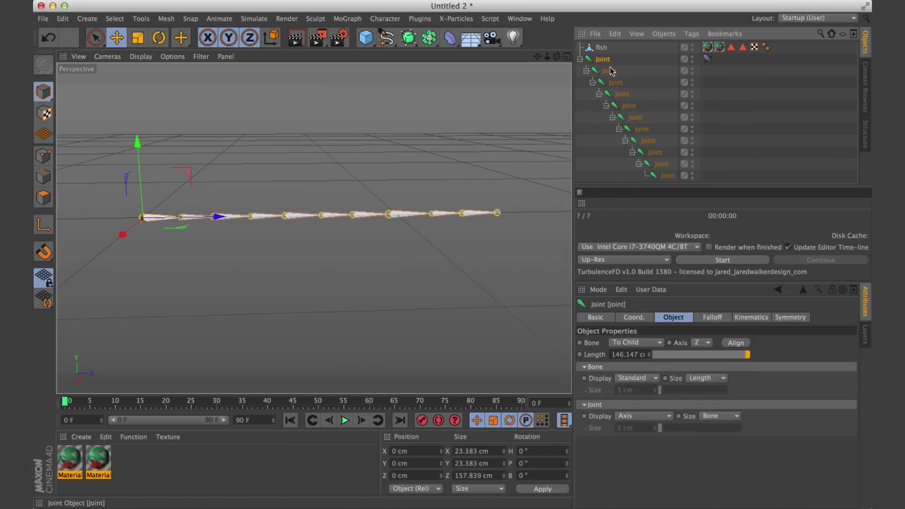
click(580, 60)
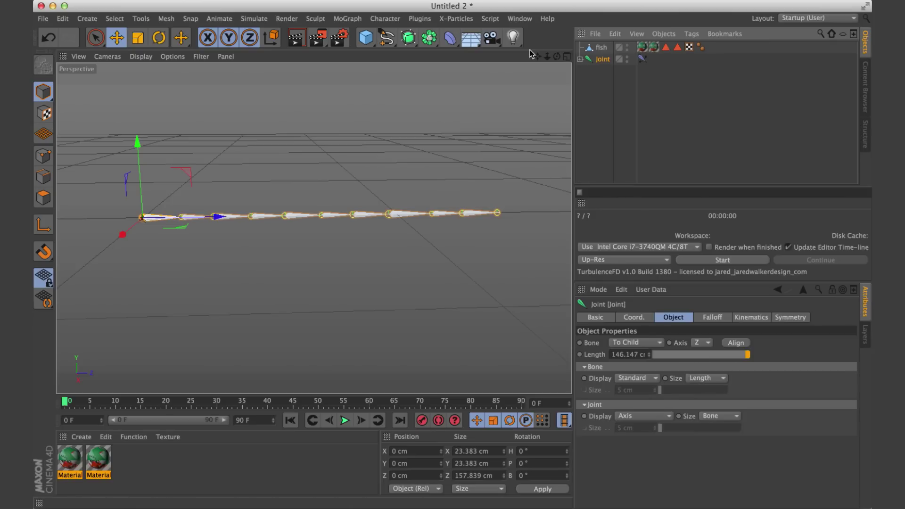
click(137, 38)
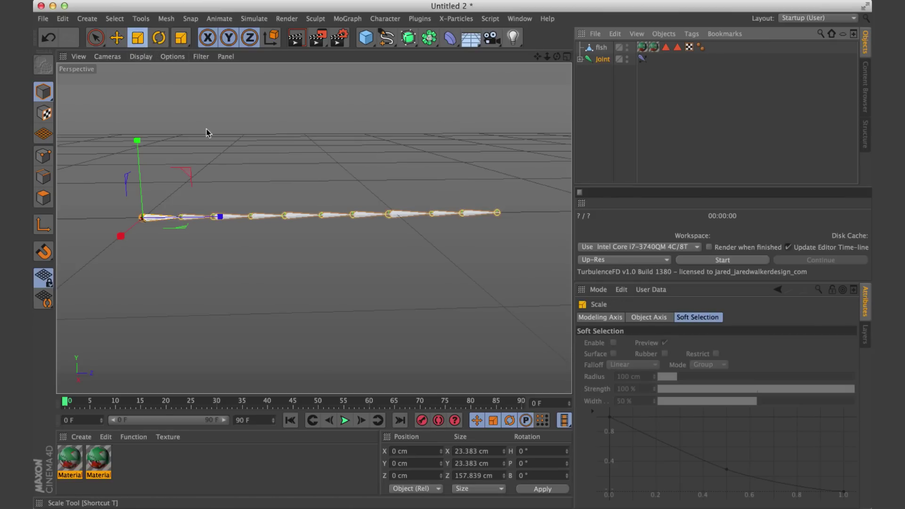
drag(218, 215, 149, 222)
click(601, 47)
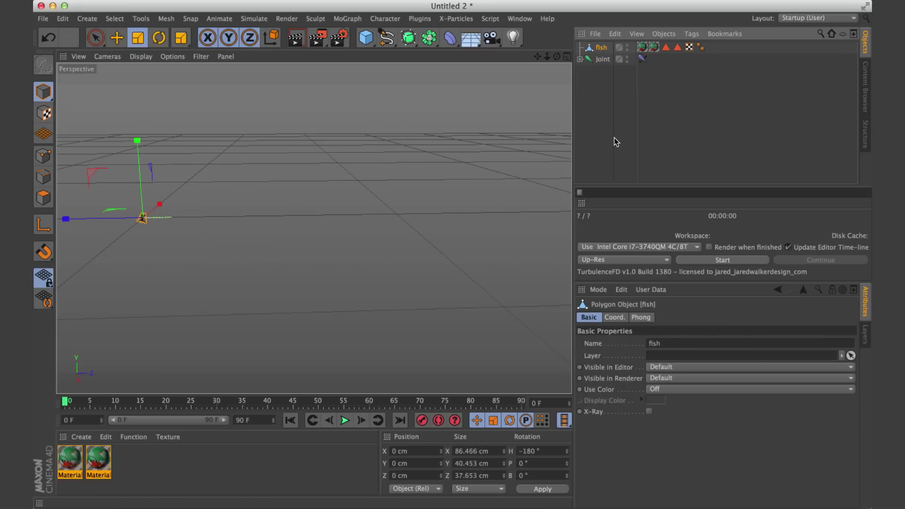
key(o)
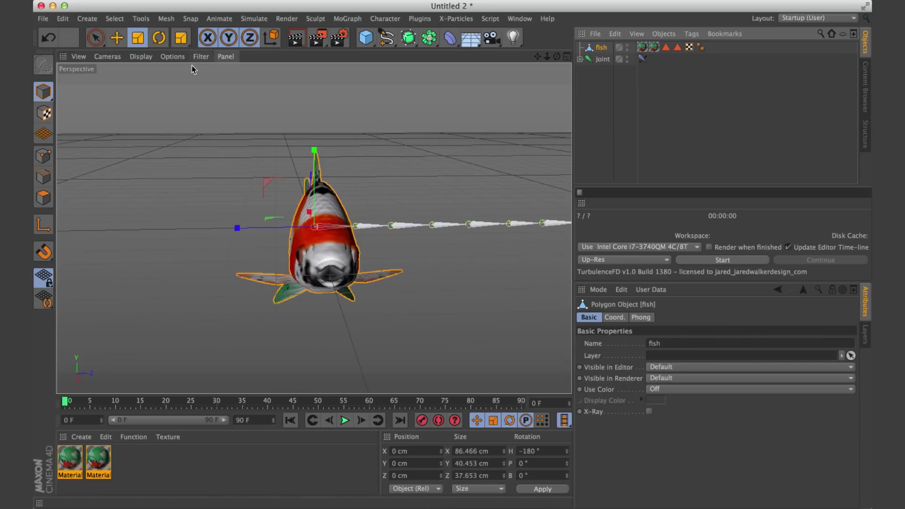
click(159, 37)
drag(334, 242, 232, 237)
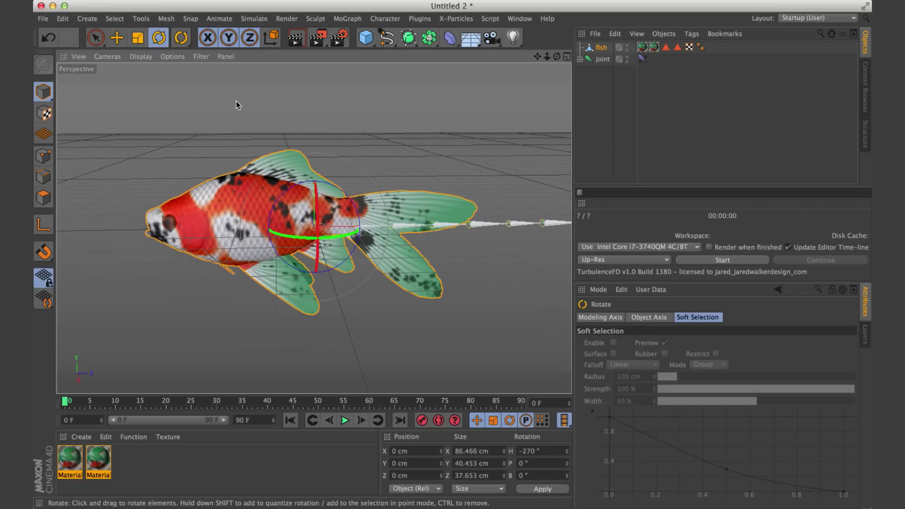
click(116, 37)
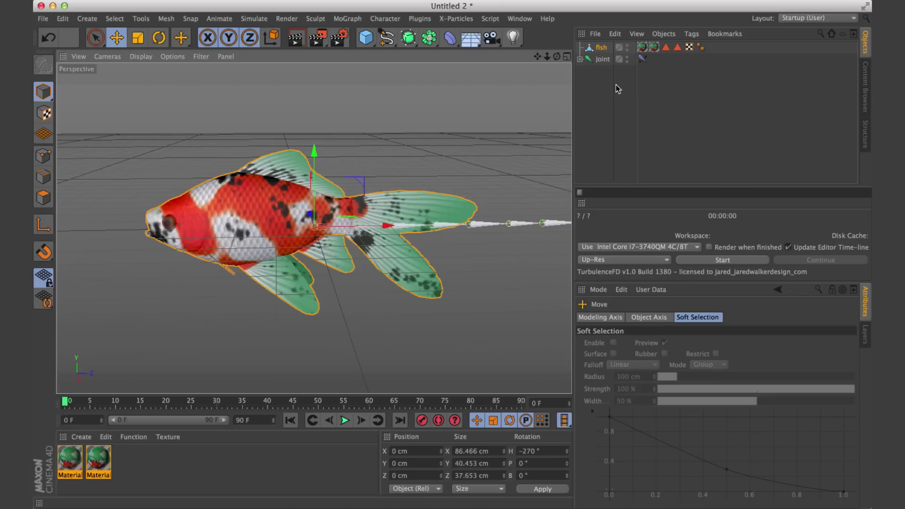
click(602, 59)
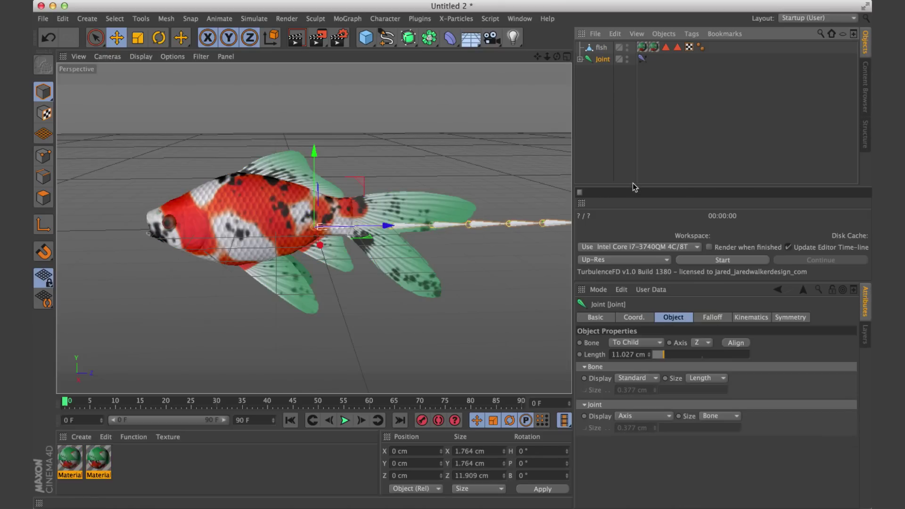
drag(385, 228, 218, 228)
click(138, 39)
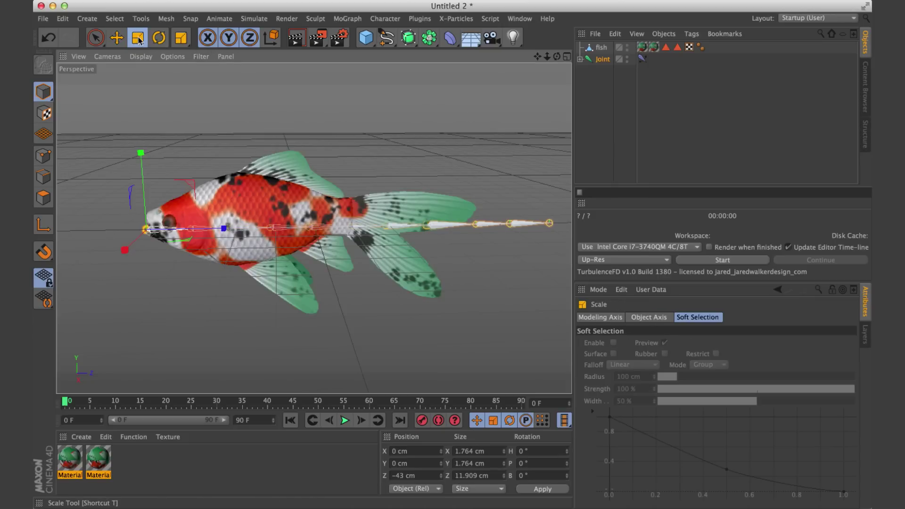
drag(225, 231, 211, 231)
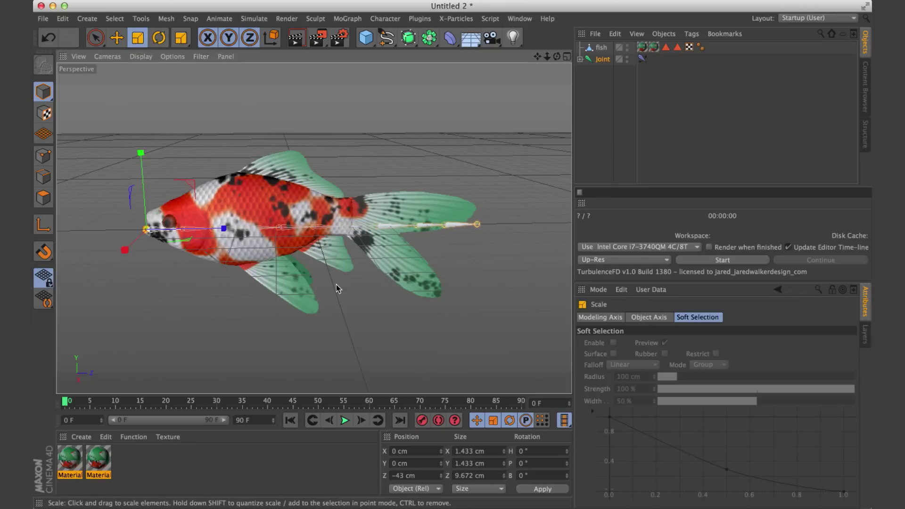
alt+drag(469, 297, 445, 288)
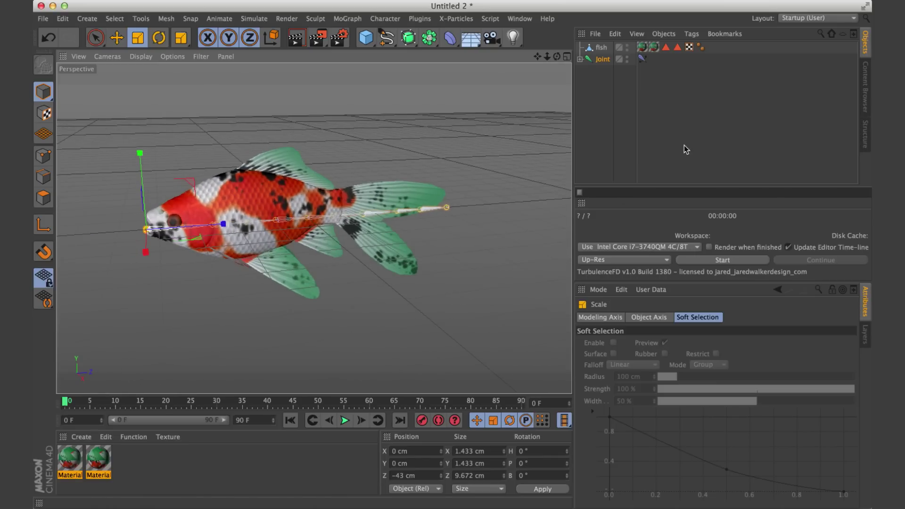
click(366, 37)
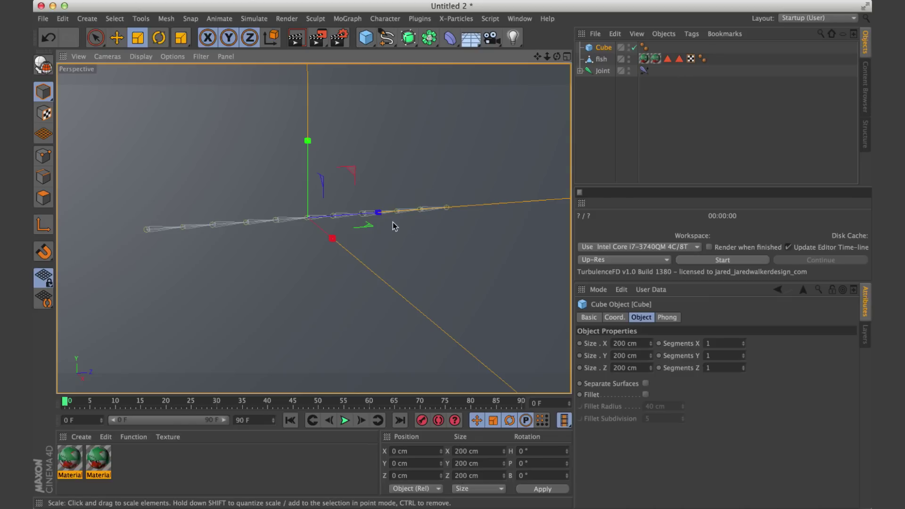
Scale the cube to about 23.951 × 39.342 × 83.782 cm around the fish.
drag(496, 142, 216, 239)
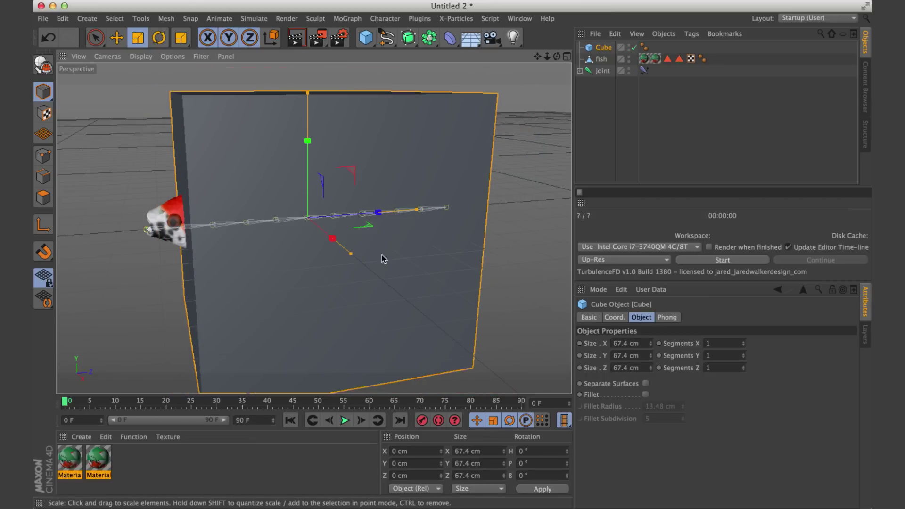
alt+drag(438, 259, 330, 253)
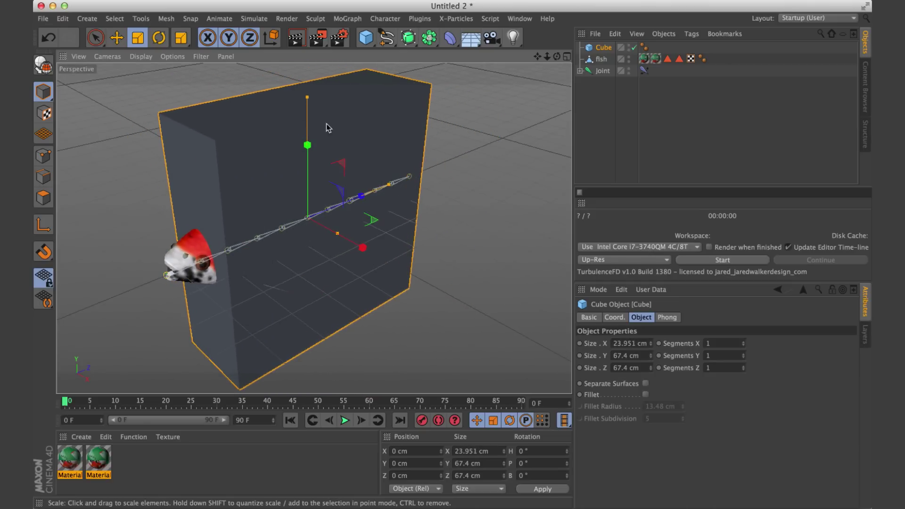
drag(308, 98, 309, 149)
alt+drag(437, 249, 532, 288)
drag(433, 223, 460, 222)
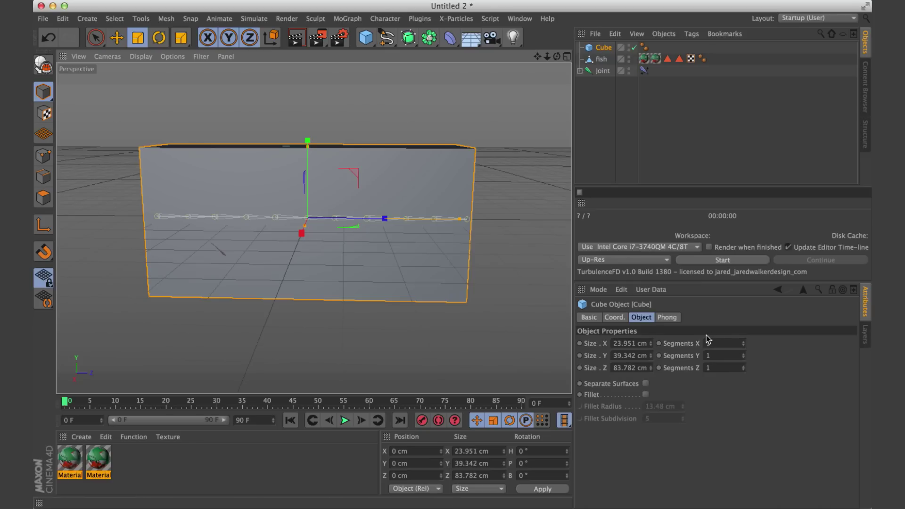
Turn on X-Ray for the cube and view the scene from the top.
click(589, 317)
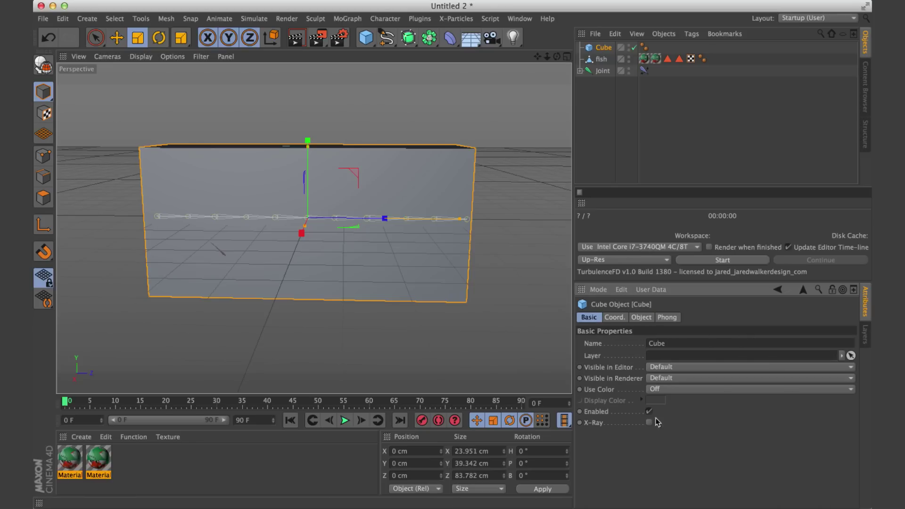
click(649, 422)
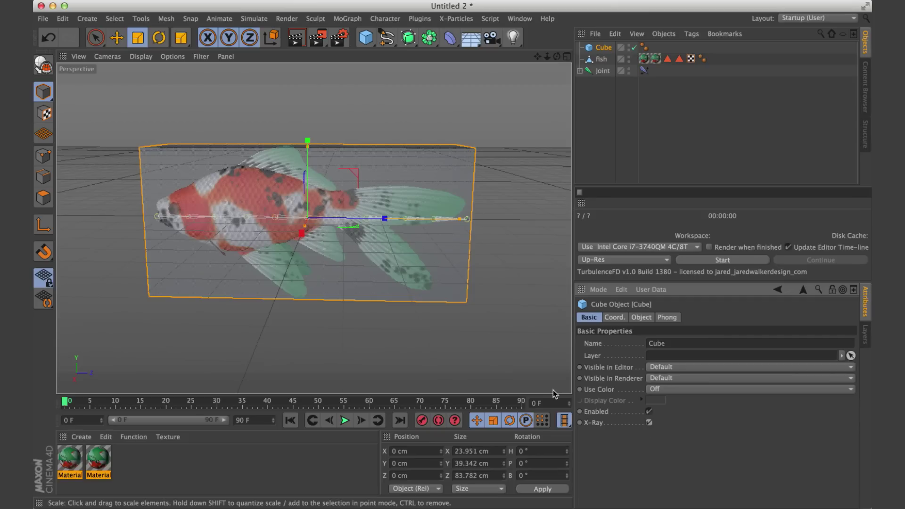
alt+drag(430, 324, 396, 318)
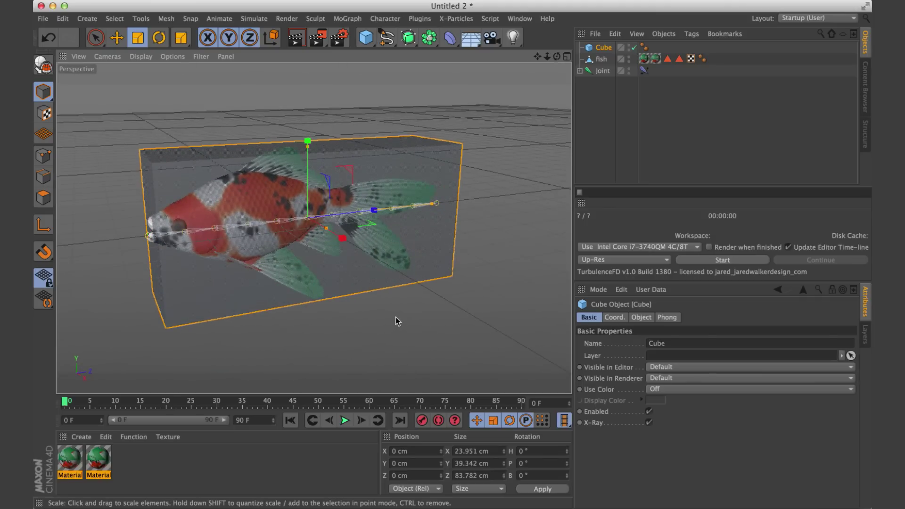
key(F2)
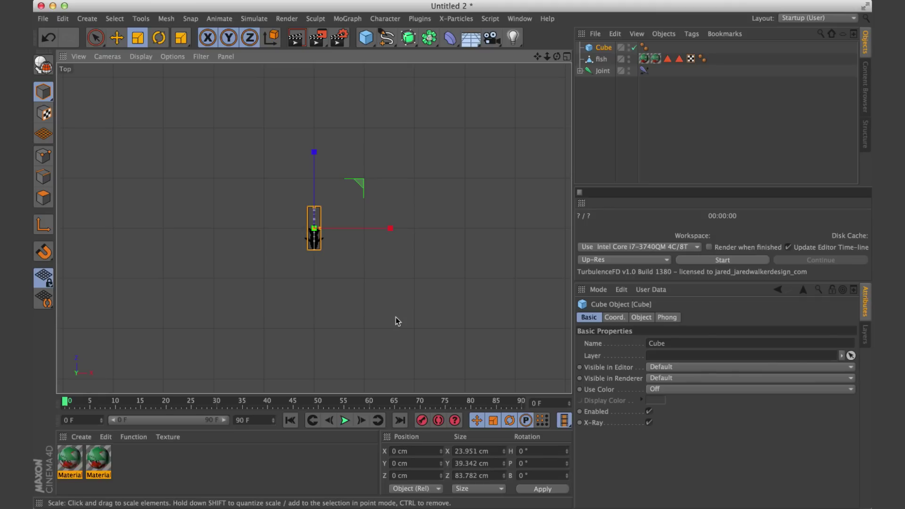
In the Top view, widen the cube over the fins and shift it along the fish's length.
key(o)
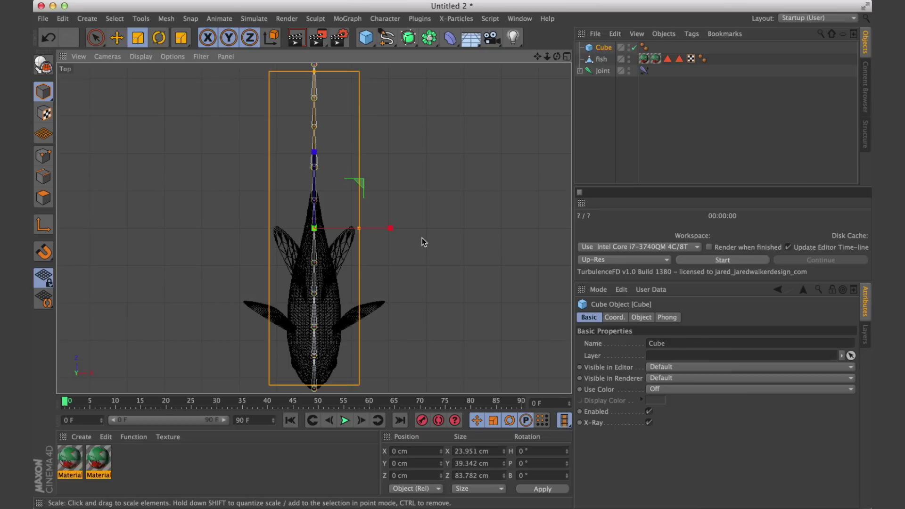
drag(359, 229, 388, 232)
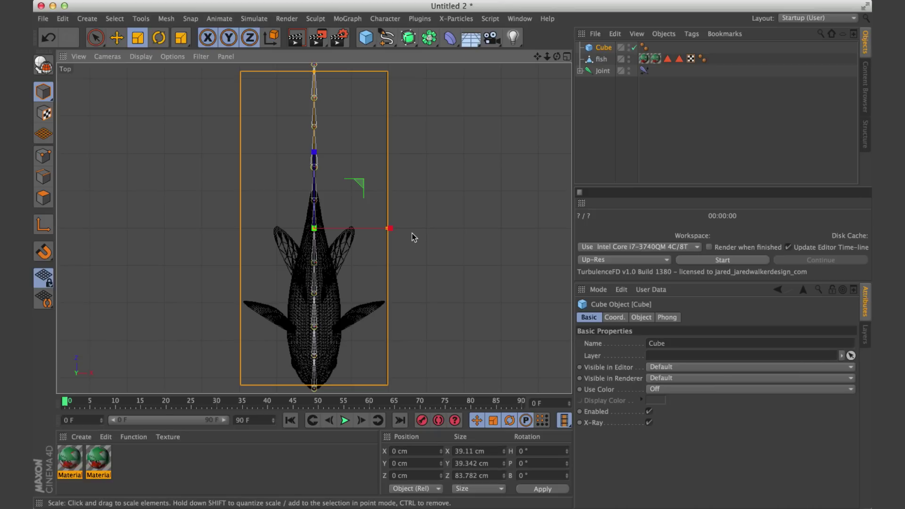
click(117, 38)
drag(316, 153, 314, 159)
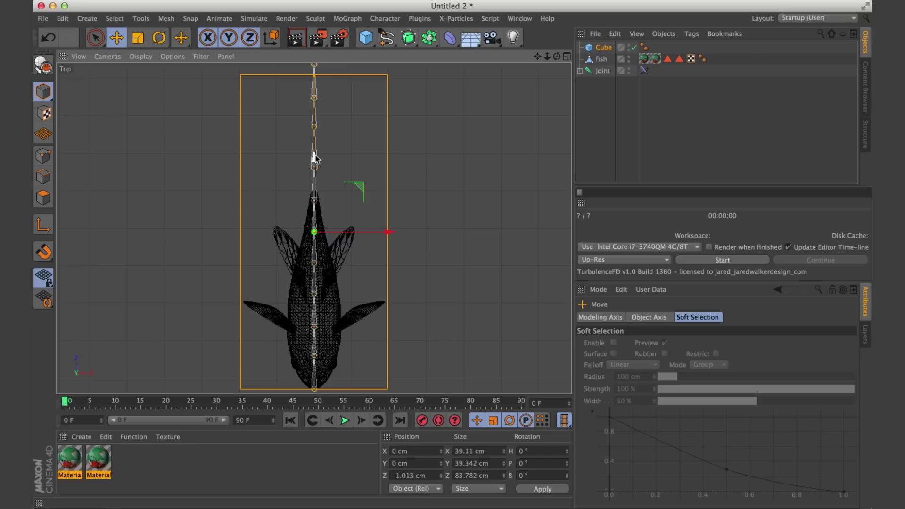
In the Right view, stretch the cube taller and past the tail tip to 39.11 × 42.318 × 88.357 cm.
key(F3)
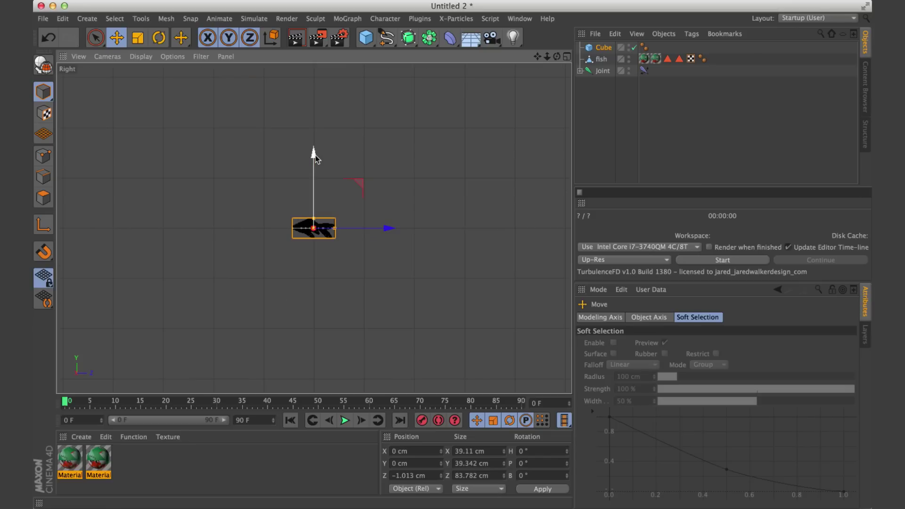
key(h)
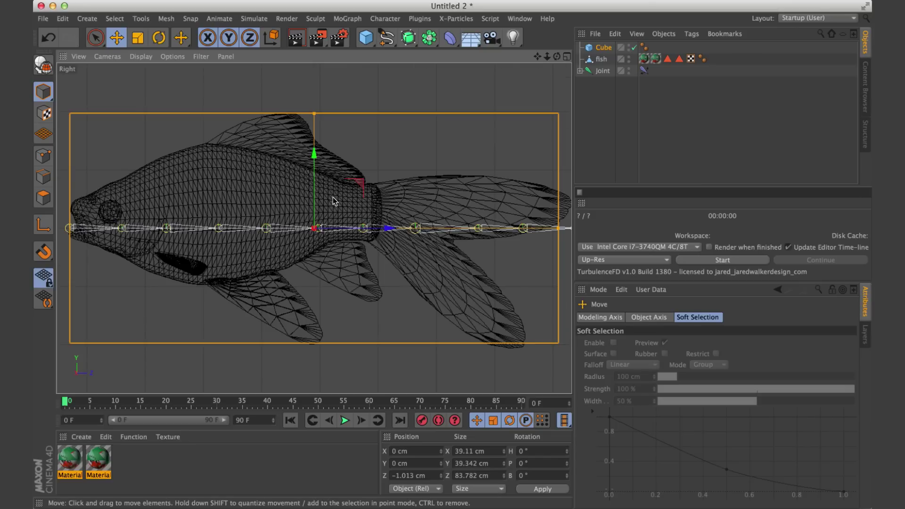
scroll(343, 202, down, 3)
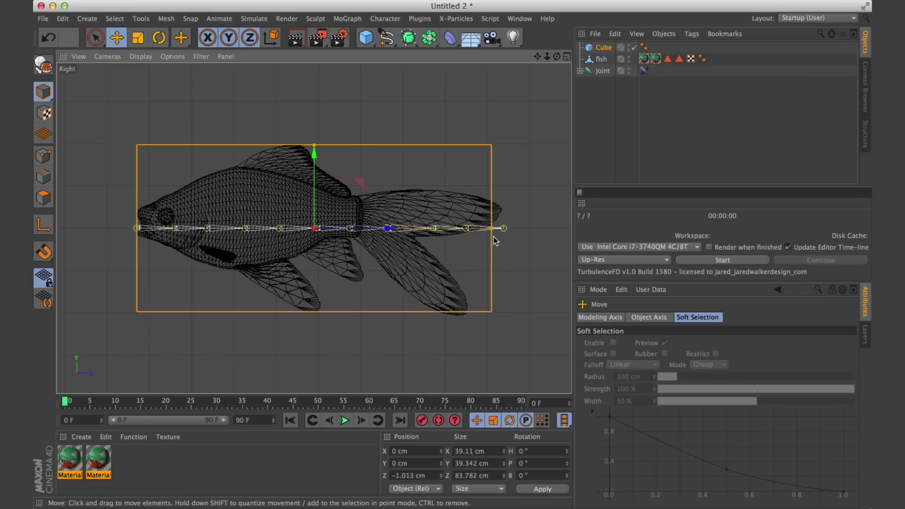
drag(493, 232, 499, 232)
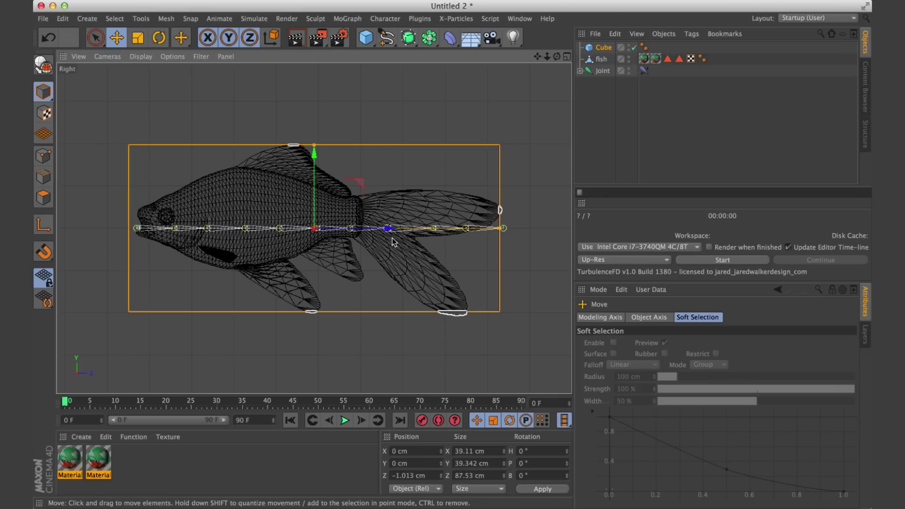
drag(389, 229, 394, 233)
drag(318, 145, 319, 139)
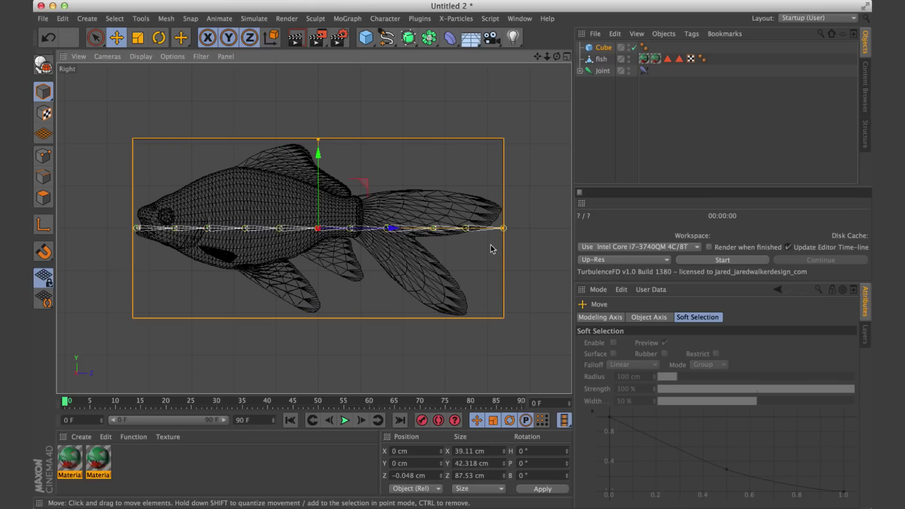
drag(504, 230, 505, 231)
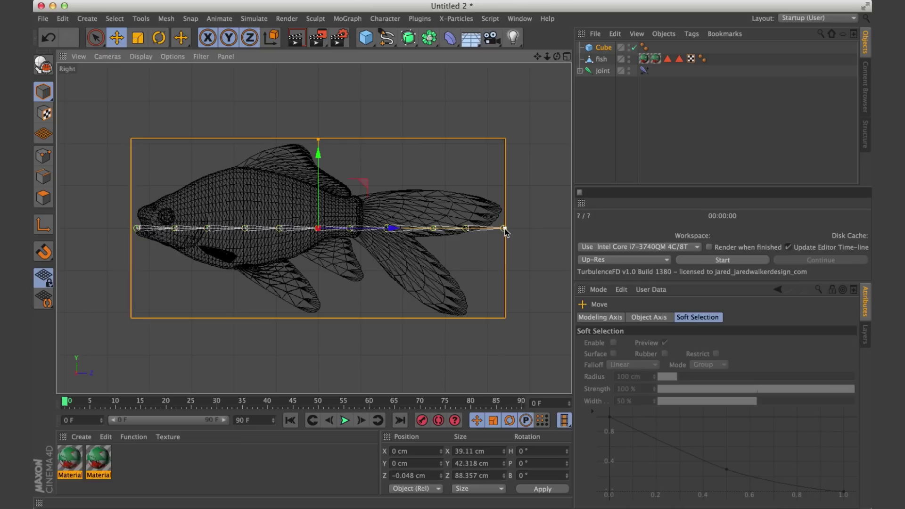
key(F1)
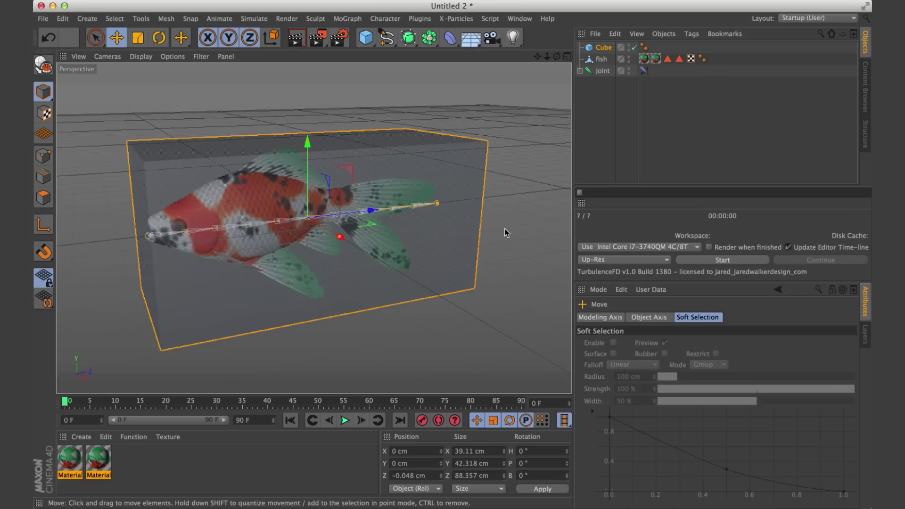
Give the cube 4, 5 and 10 segments and display it with Gouraud Shading (Lines).
click(603, 47)
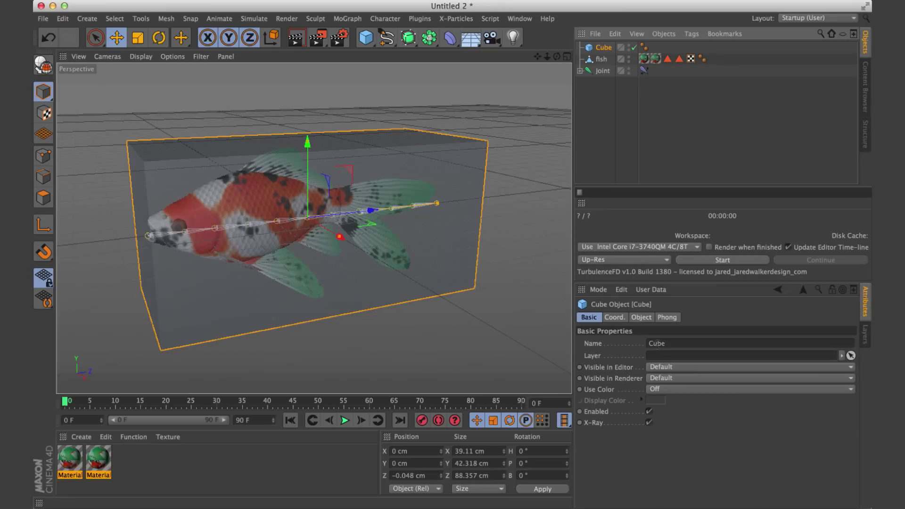
click(641, 318)
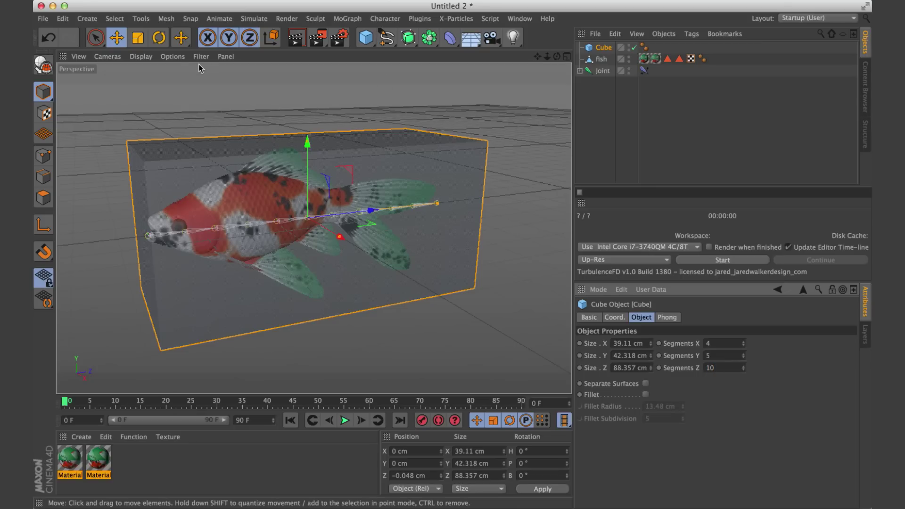
click(134, 58)
click(151, 81)
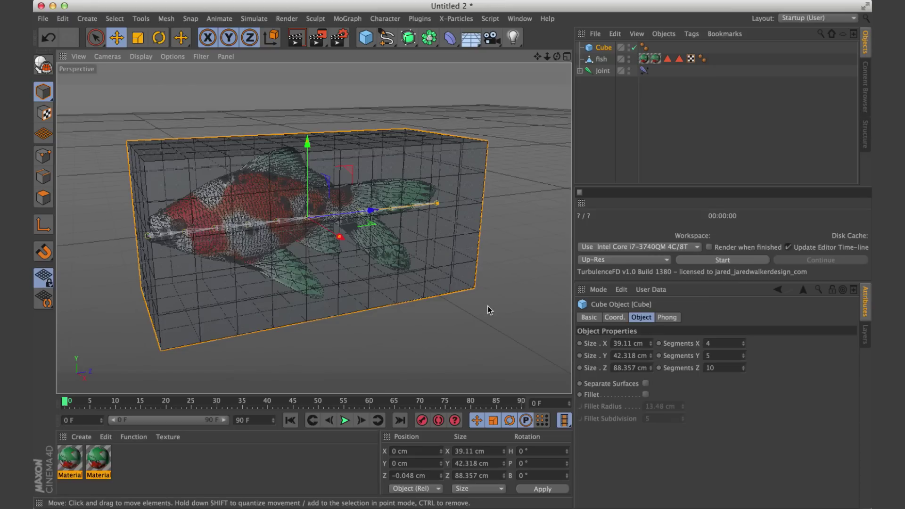
Convert the cube into an editable polygon object with C and expand the joint hierarchy.
alt+drag(517, 308, 498, 328)
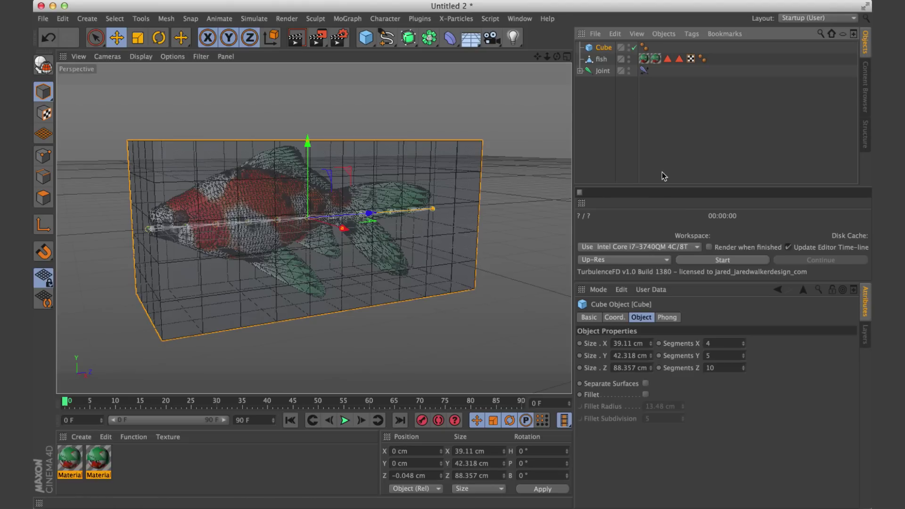
key(c)
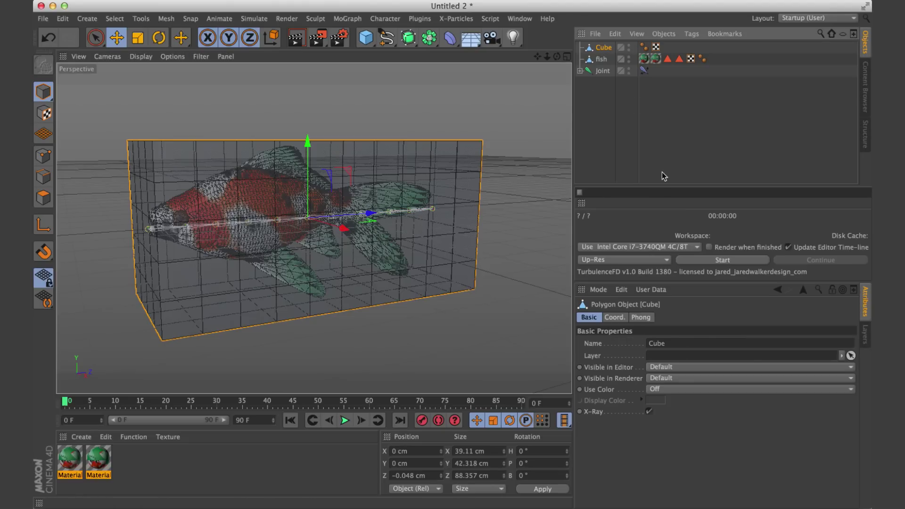
ctrl+click(580, 71)
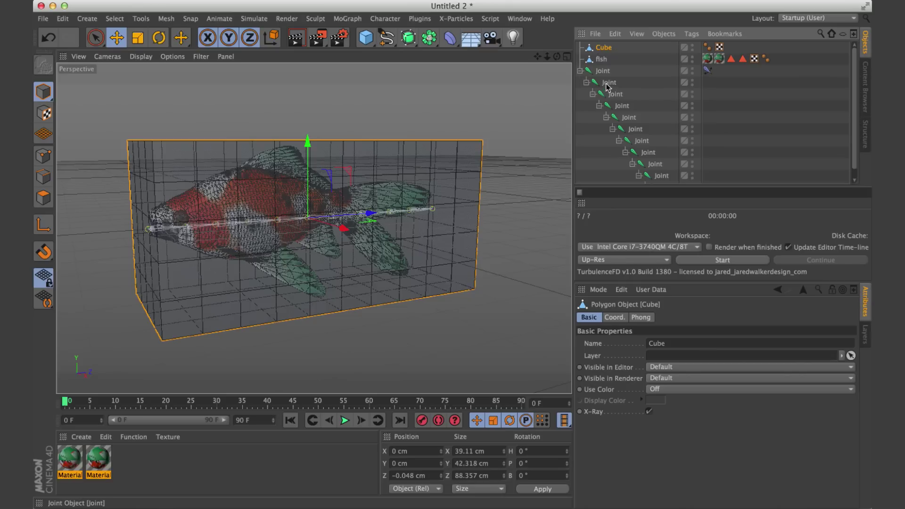
Select all 11 joints plus the Cube and bind the cube mesh to the joint chain.
click(602, 71)
scroll(654, 151, down, 1)
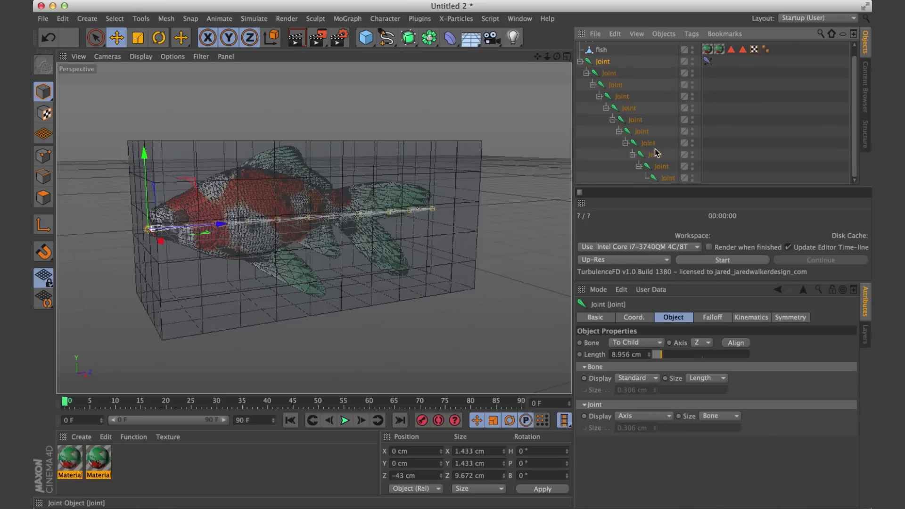
shift+click(669, 178)
scroll(667, 150, up, 1)
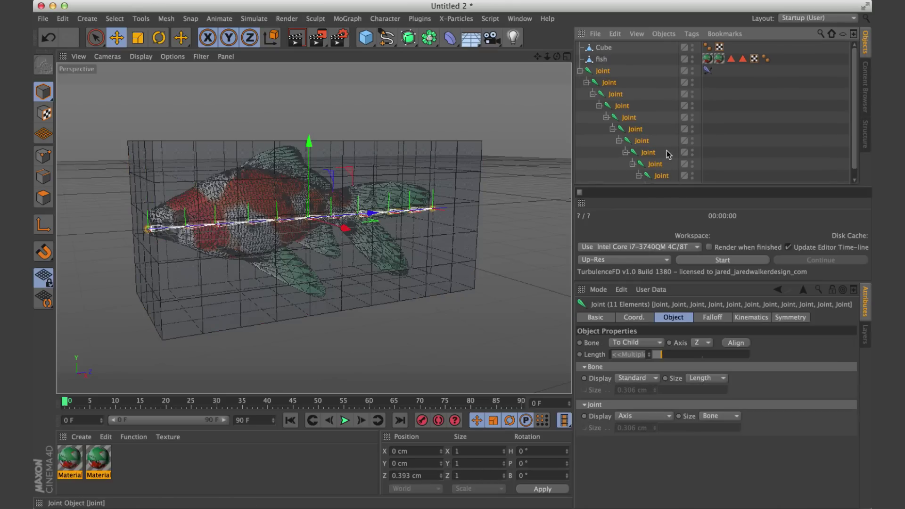
ctrl+click(603, 48)
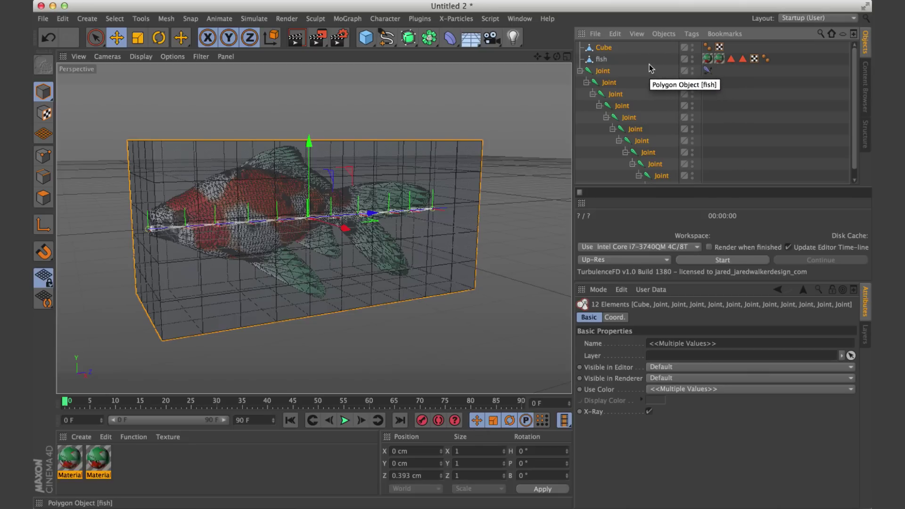
click(390, 18)
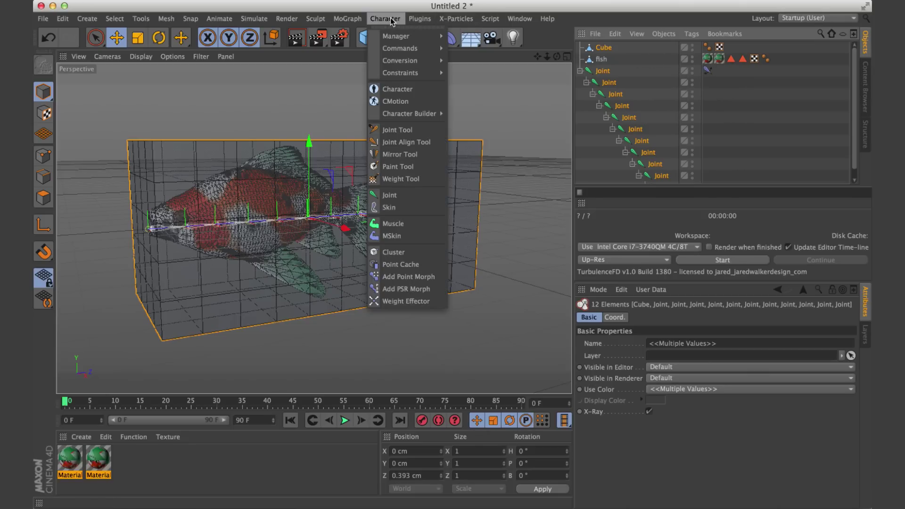
mouse_move(402, 48)
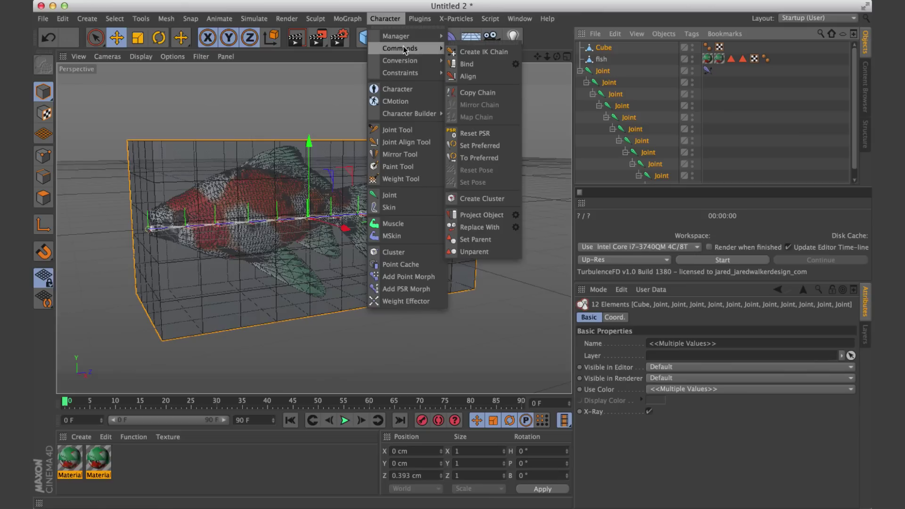
click(475, 66)
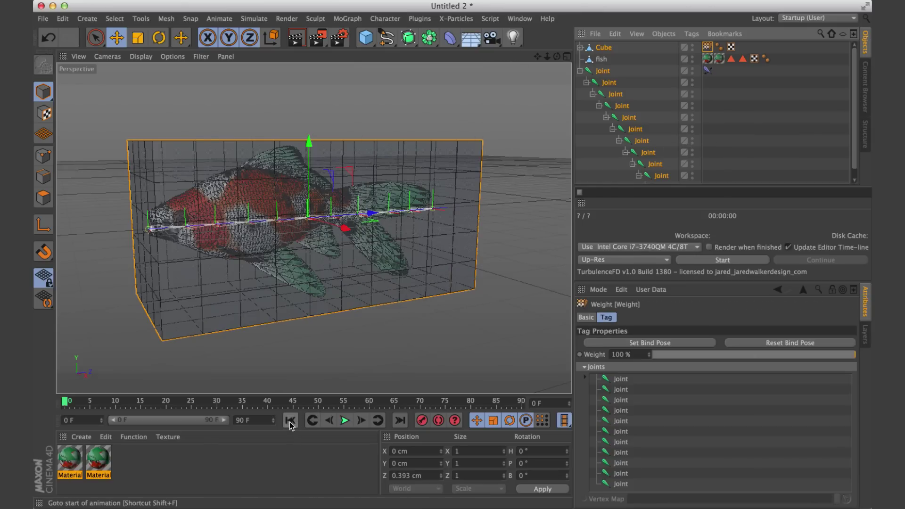
During playback drag the root joint to test the binding, undo it, and stop at frame 0.
click(346, 424)
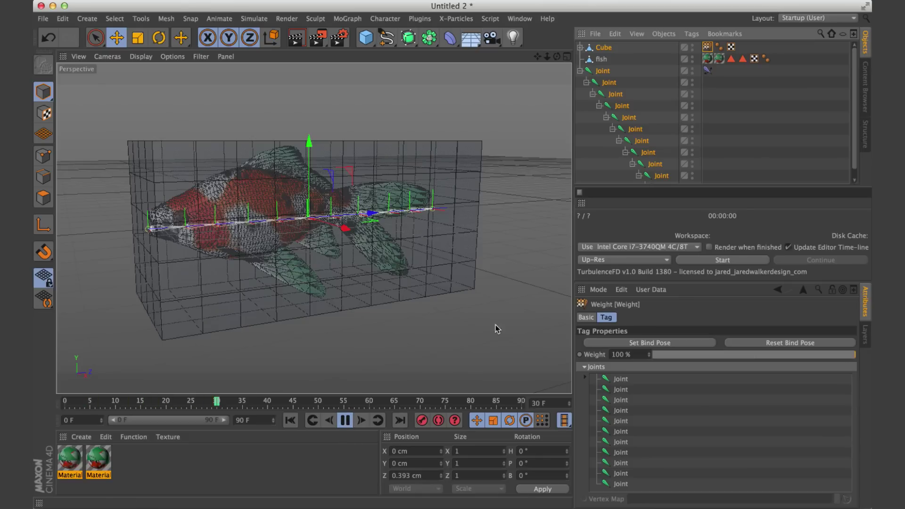
click(605, 71)
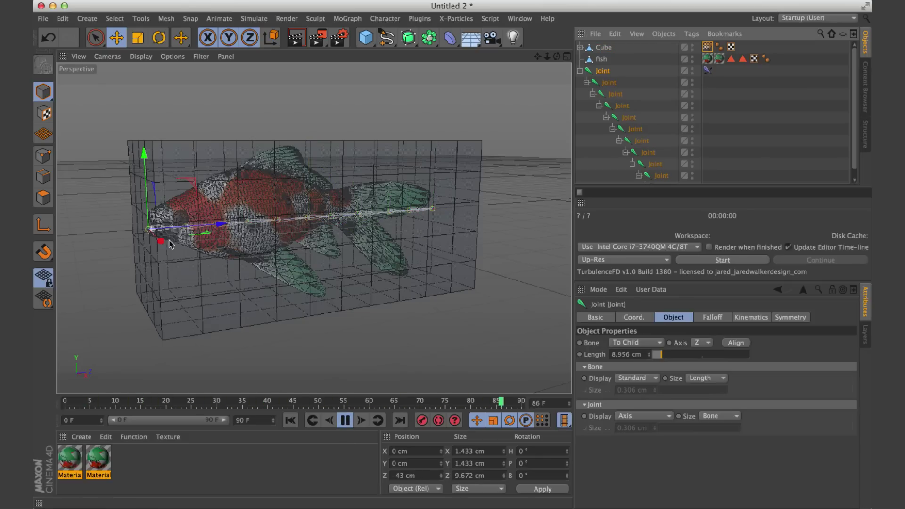
mouse_move(165, 246)
mouse_down()
mouse_move(155, 241)
mouse_move(174, 254)
mouse_move(161, 240)
mouse_move(171, 264)
mouse_move(158, 243)
mouse_up()
key(super+z)
click(345, 420)
click(290, 420)
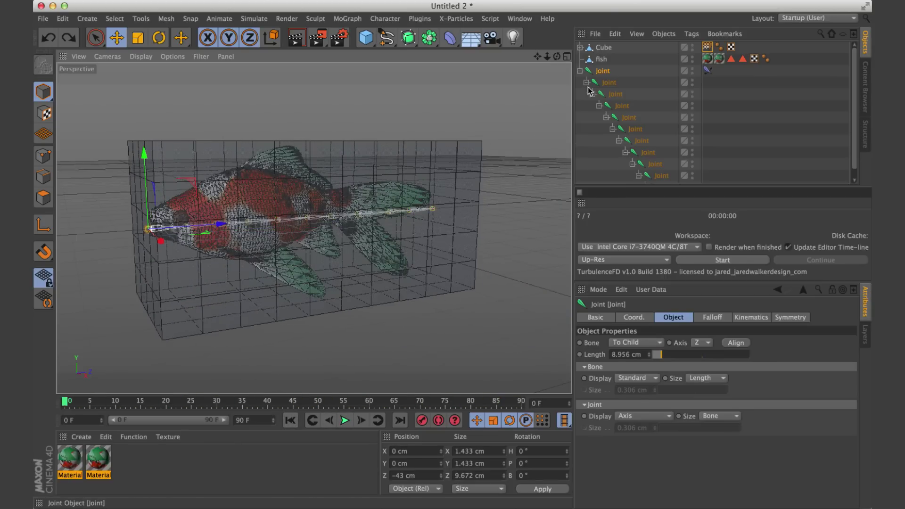
click(580, 71)
Group the fish mesh under a new Null.
click(602, 59)
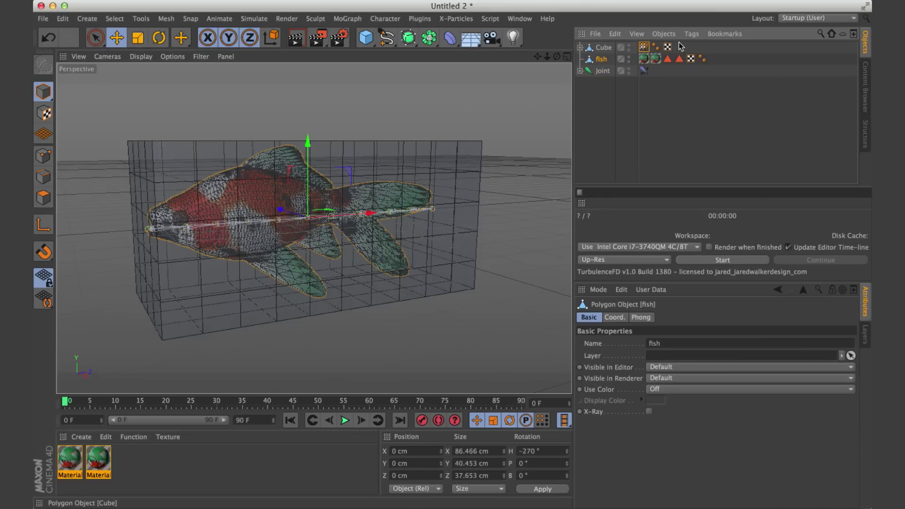
click(663, 33)
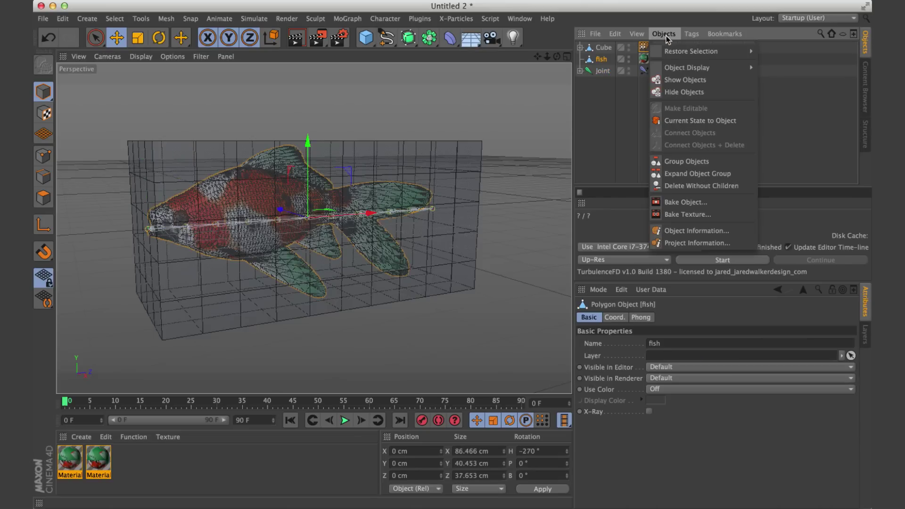
click(699, 161)
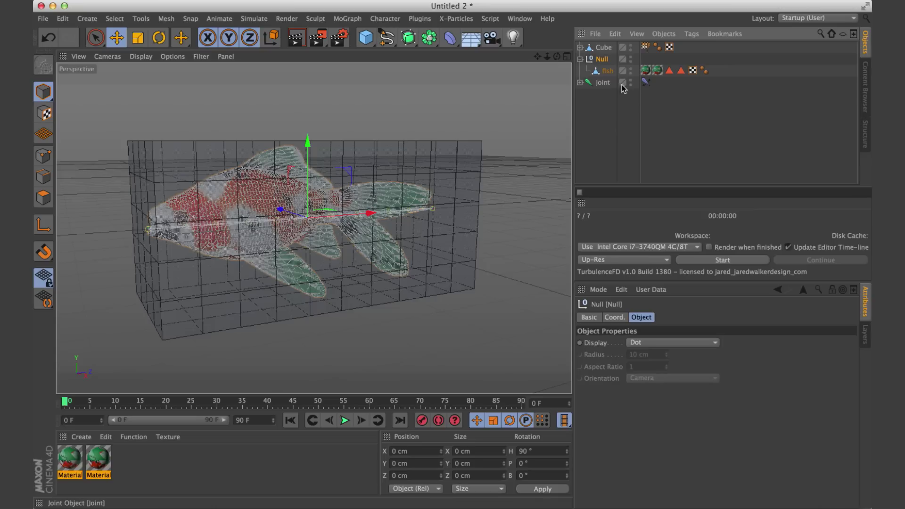
Add a Mesh deformer inside the Null, assign the Cube as its cage and initialize it.
click(451, 39)
key(ctrl+z)
drag(451, 41, 669, 75)
drag(604, 48, 606, 80)
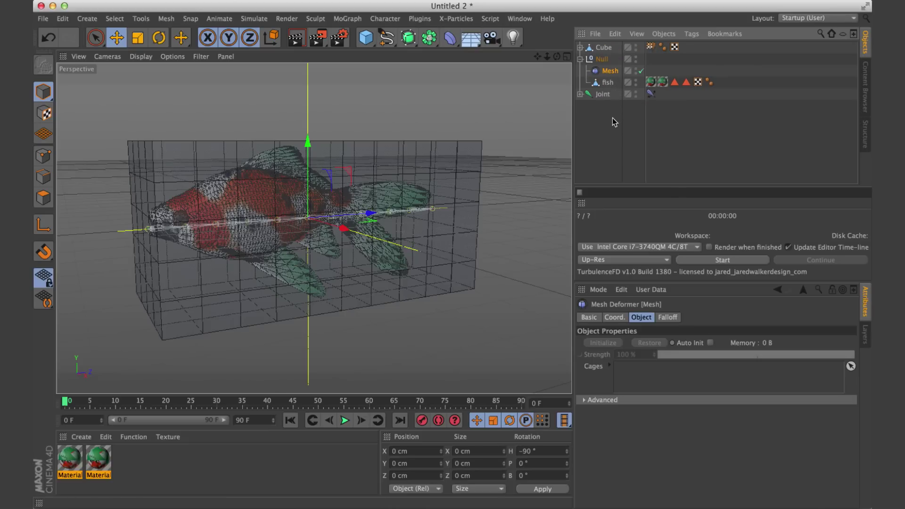
drag(604, 48, 639, 379)
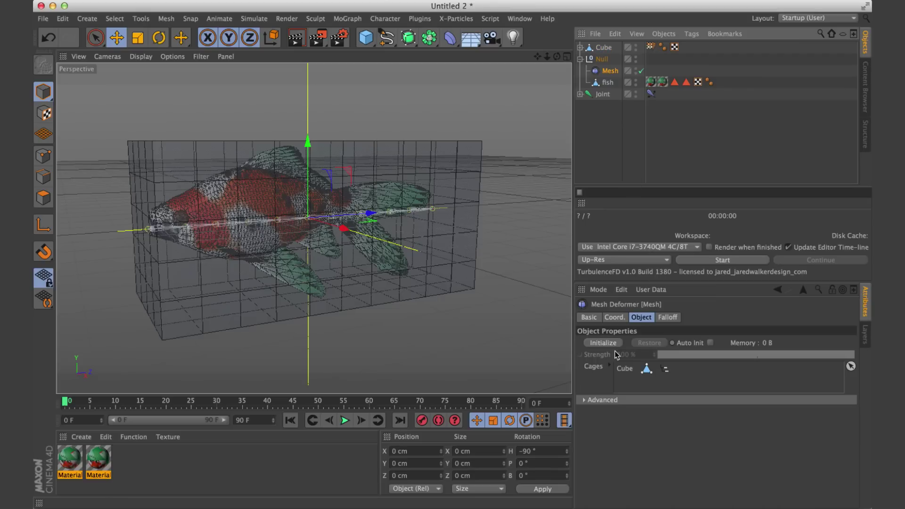
click(604, 343)
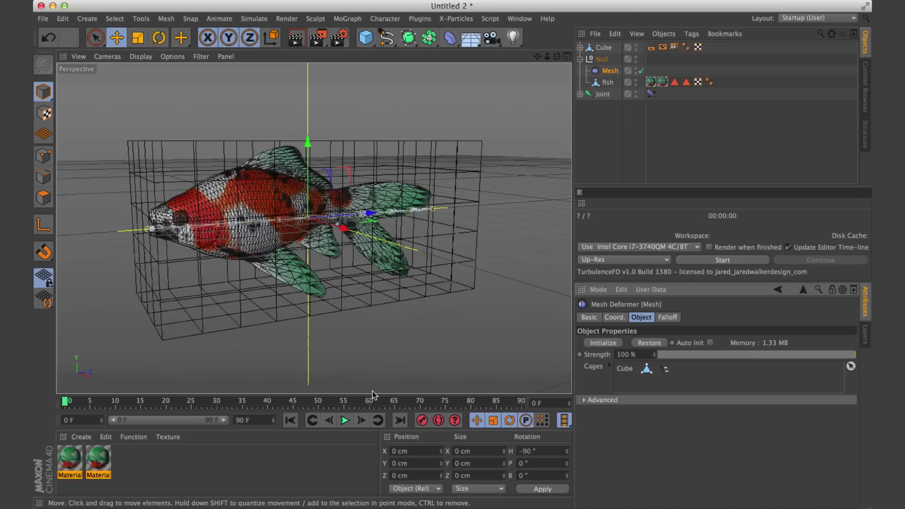
Drag the root joint sideways during playback to check the fish bends, then rewind and undo.
click(344, 420)
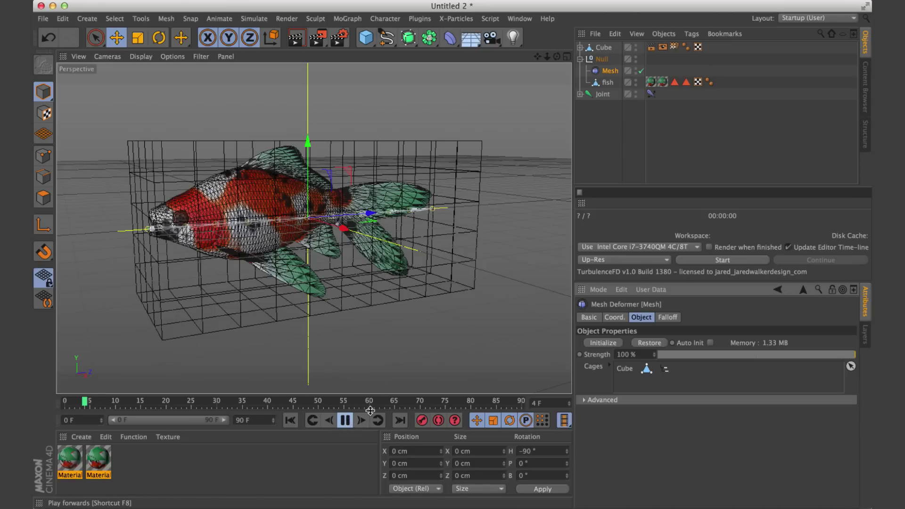
click(603, 94)
mouse_move(160, 245)
mouse_down()
mouse_move(172, 253)
mouse_move(174, 244)
mouse_up()
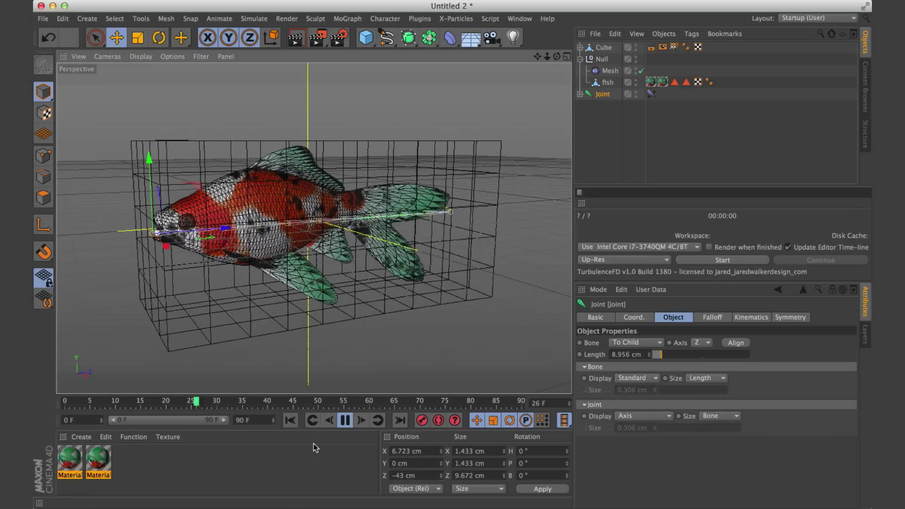
click(344, 420)
click(291, 420)
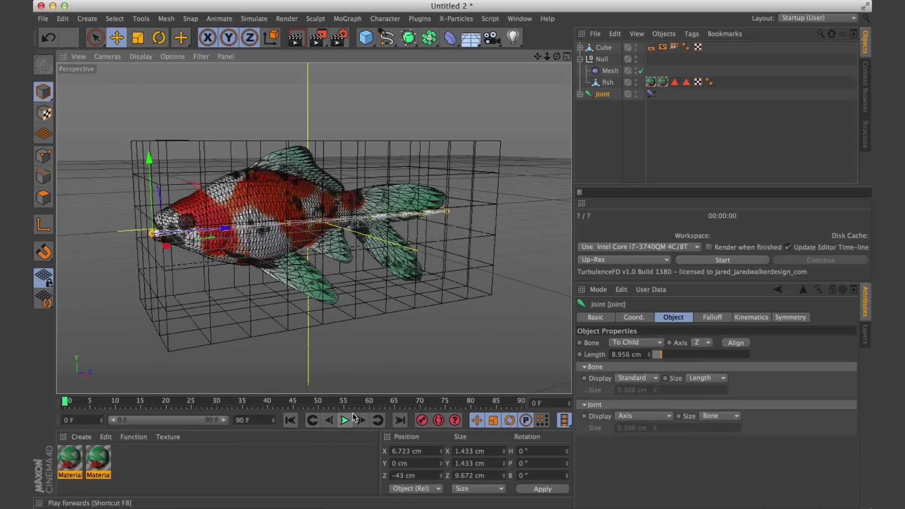
key(ctrl+z)
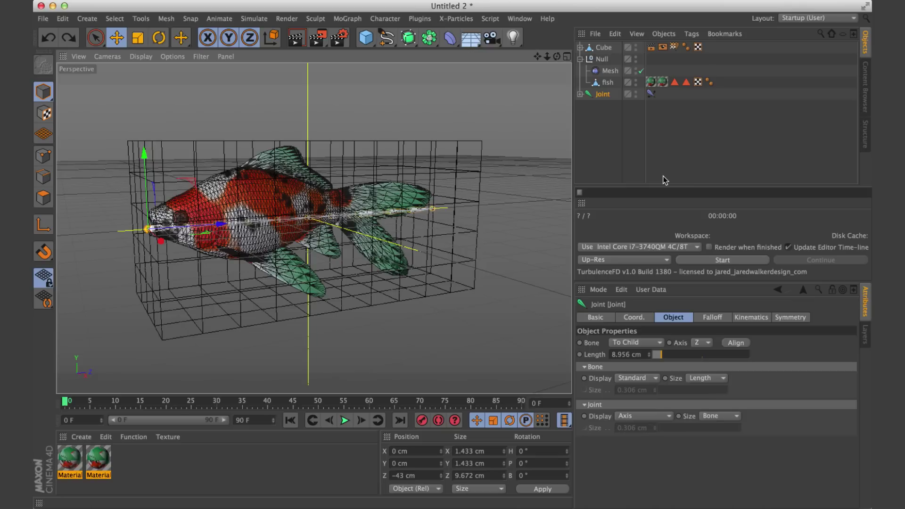
Hide the Cube cage, test-drag the root joint to confirm deformation, undo, and reselect the joint.
click(636, 47)
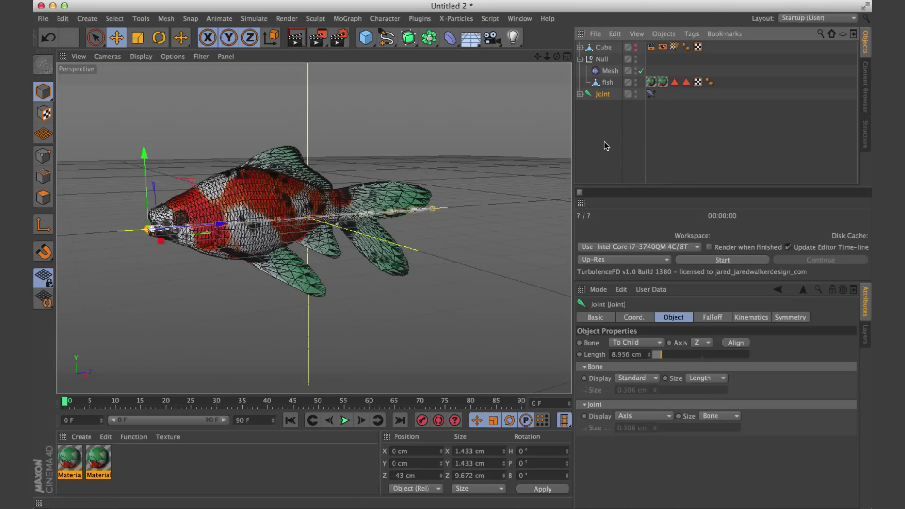
click(647, 143)
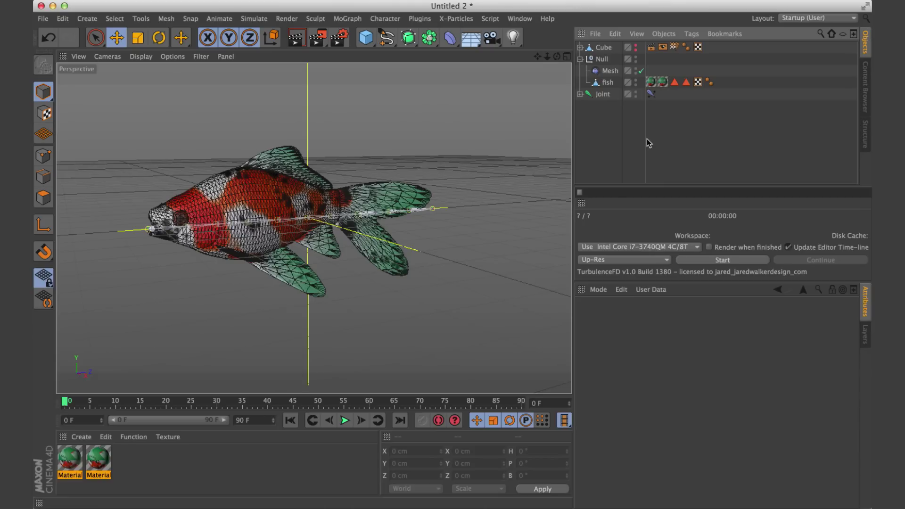
click(602, 93)
drag(157, 236, 161, 257)
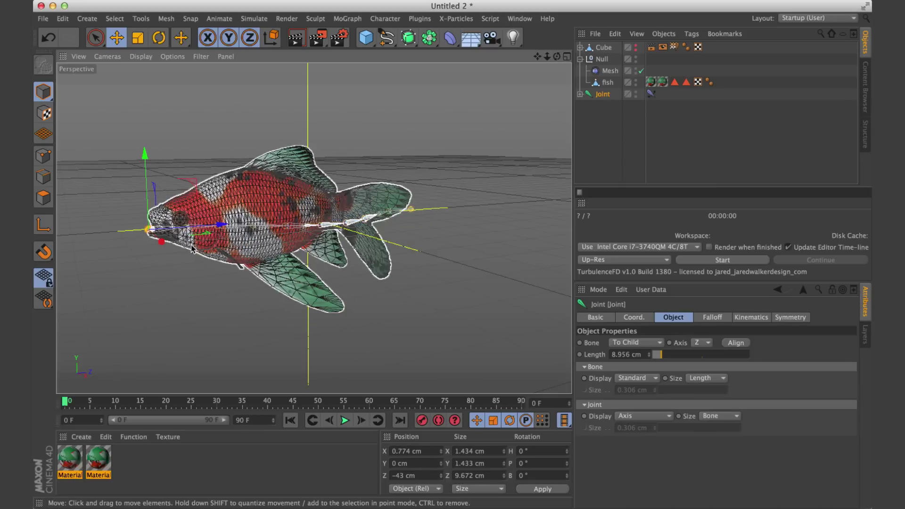
key(ctrl+z)
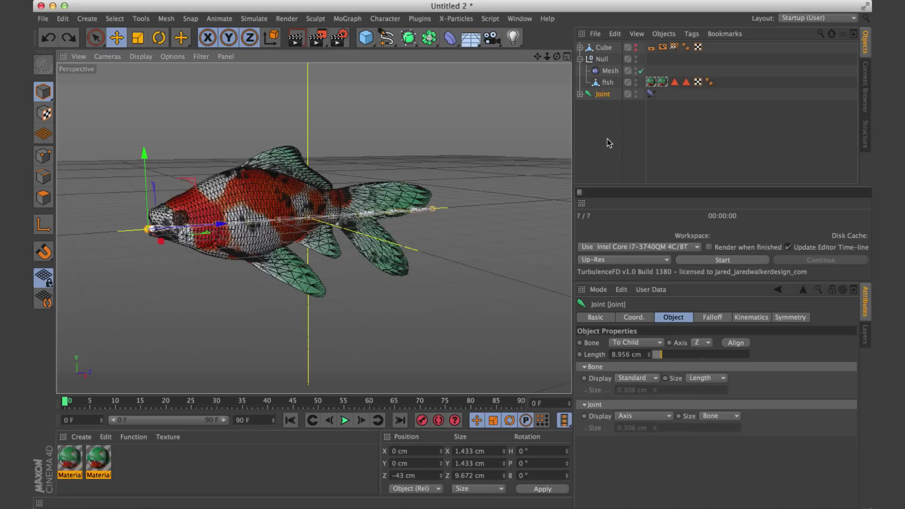
click(601, 95)
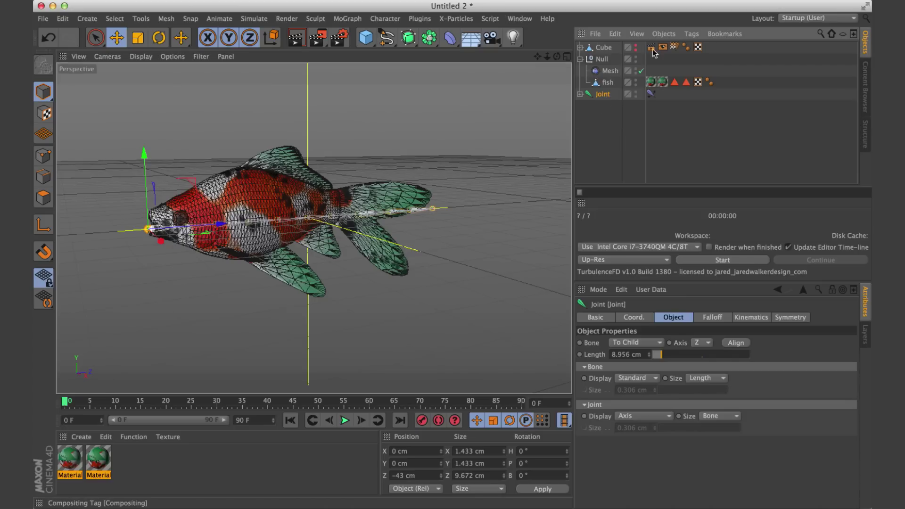
Group the root joint under a new Null and rename it 'Joints'.
right_click(653, 52)
key(Escape)
key(super+z)
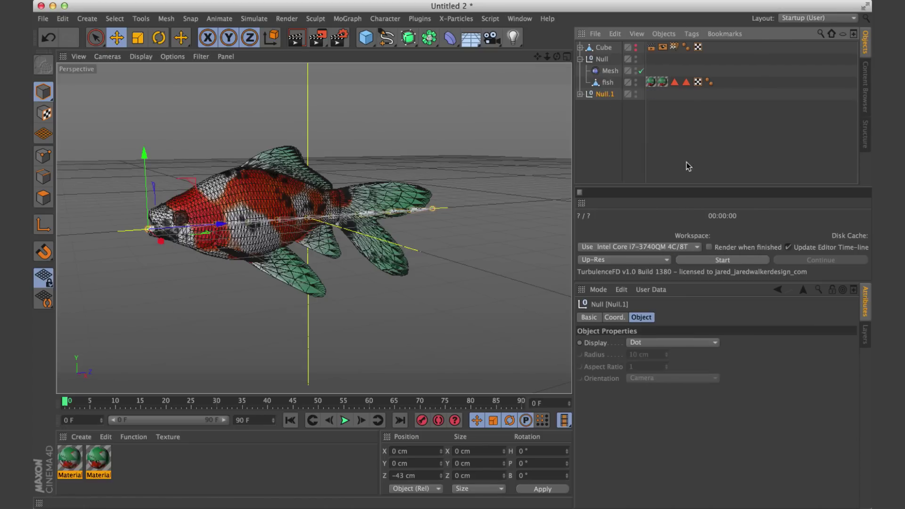
click(580, 94)
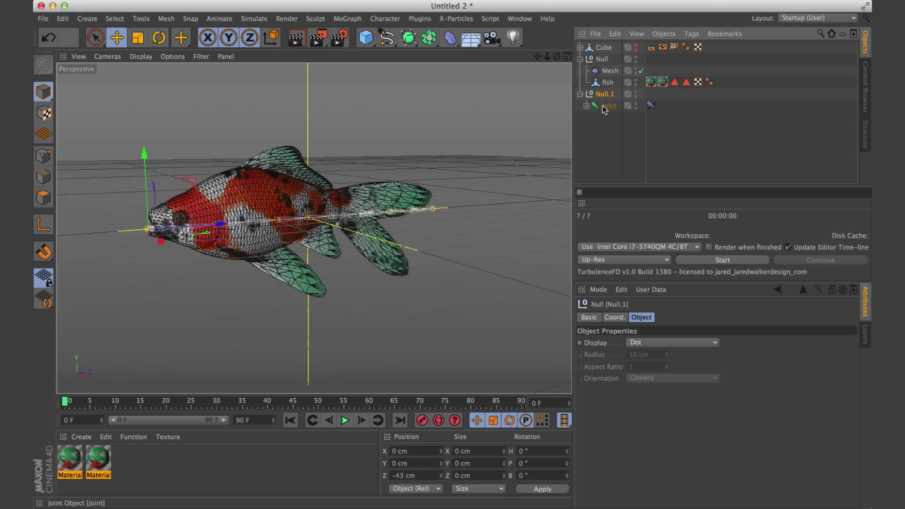
double_click(605, 95)
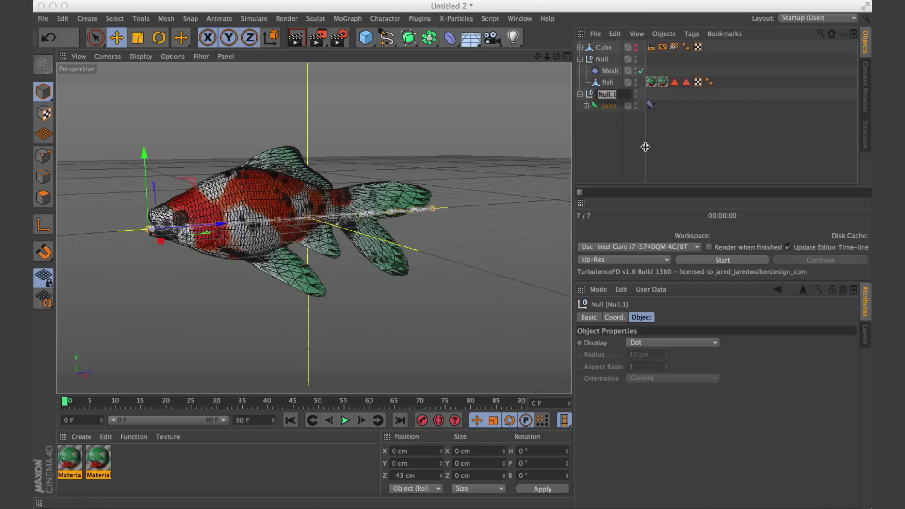
key(BackSpace)
text(Joints)
key(Return)
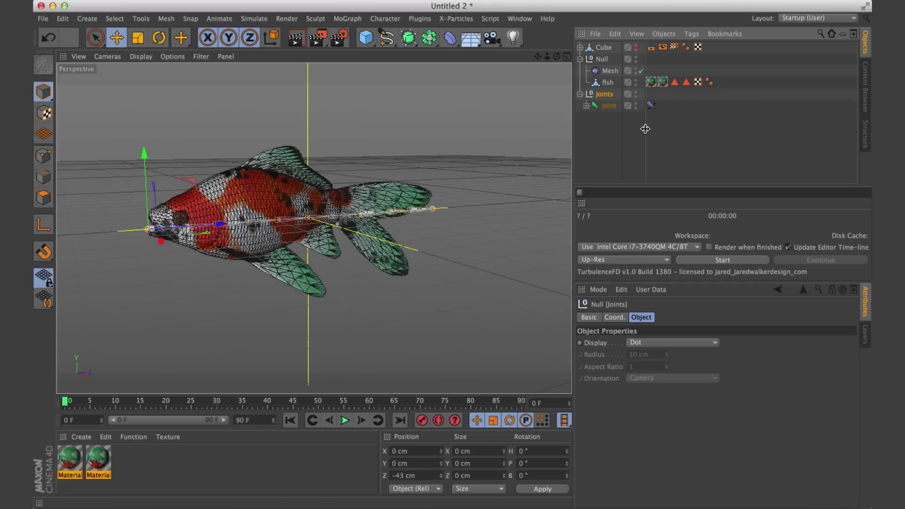
Add a Vibrate tag with Rotation and Regular Pulse at frequency 0.7, and preview it.
right_click(603, 96)
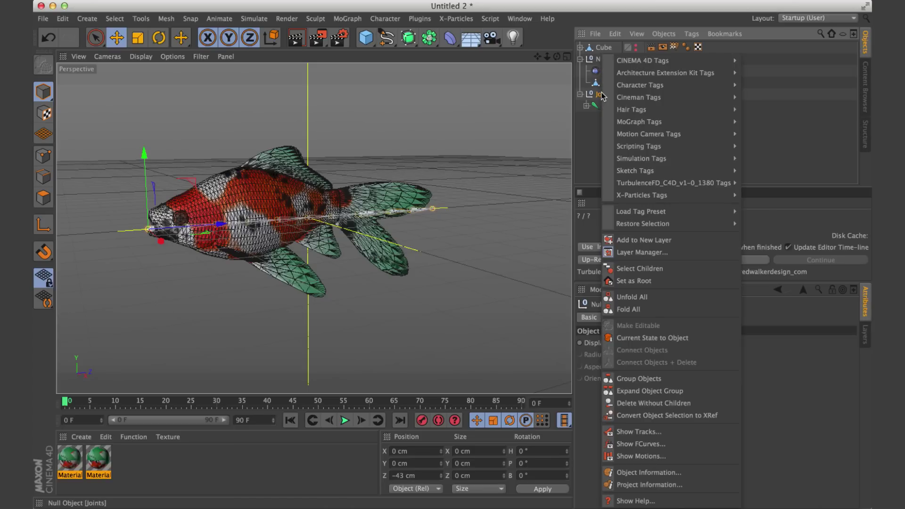
mouse_move(659, 62)
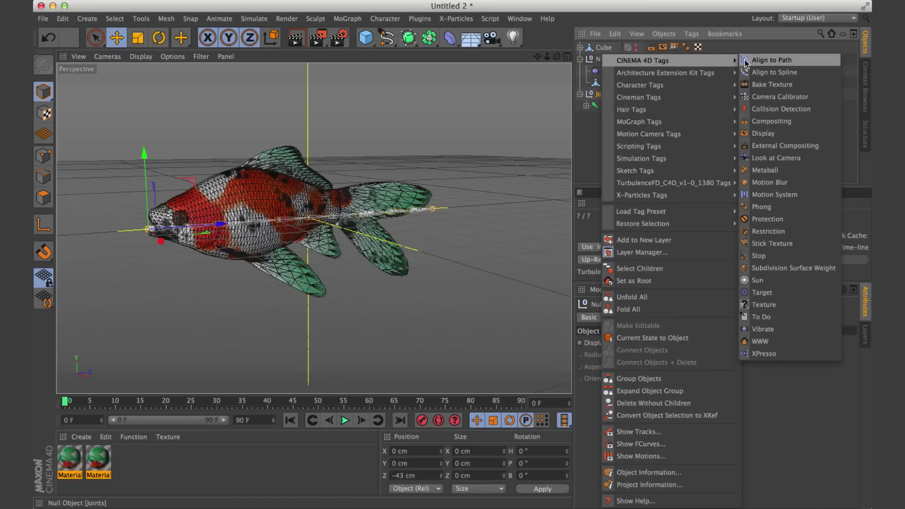
click(773, 329)
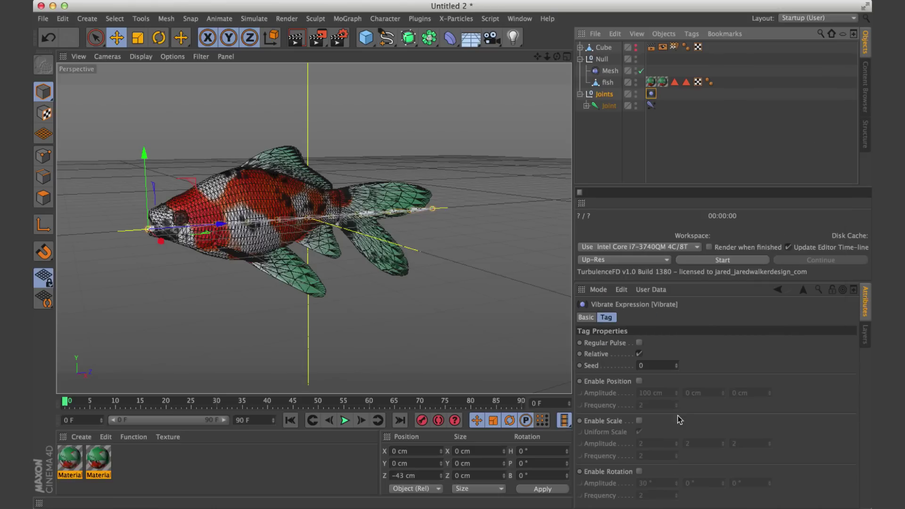
click(639, 471)
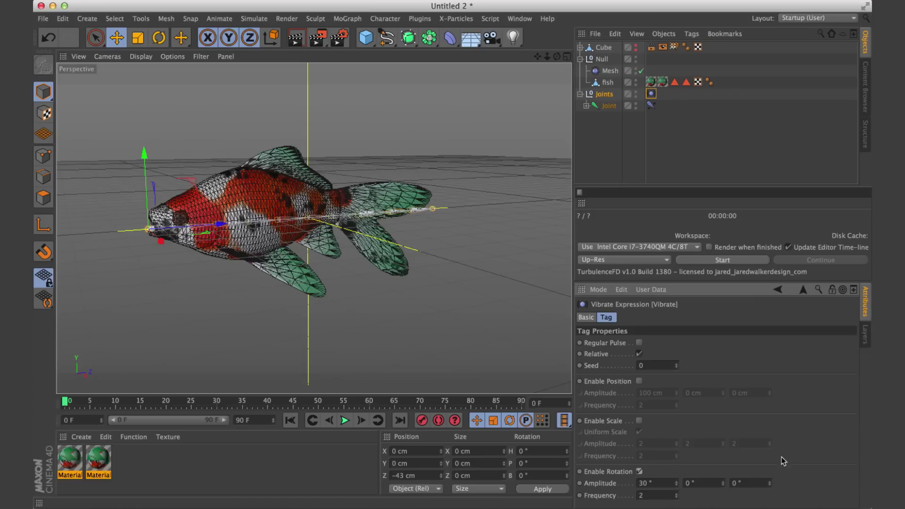
click(639, 343)
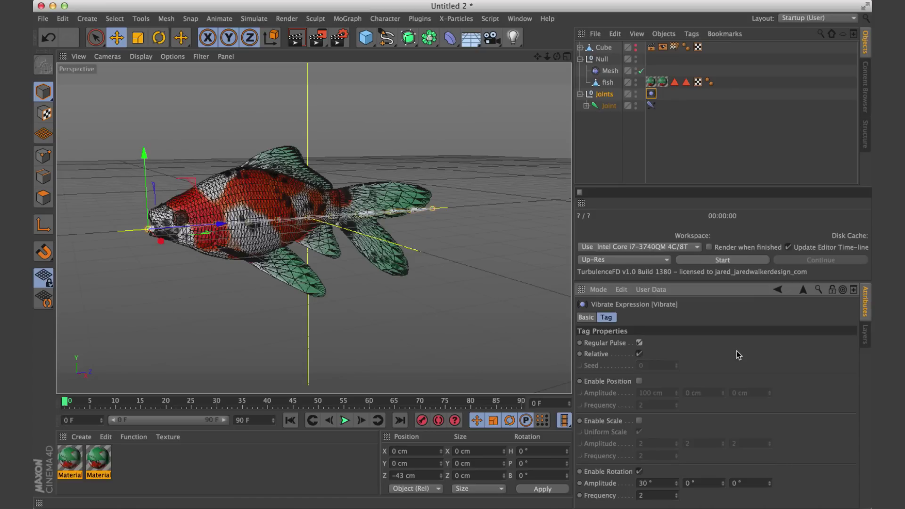
click(345, 421)
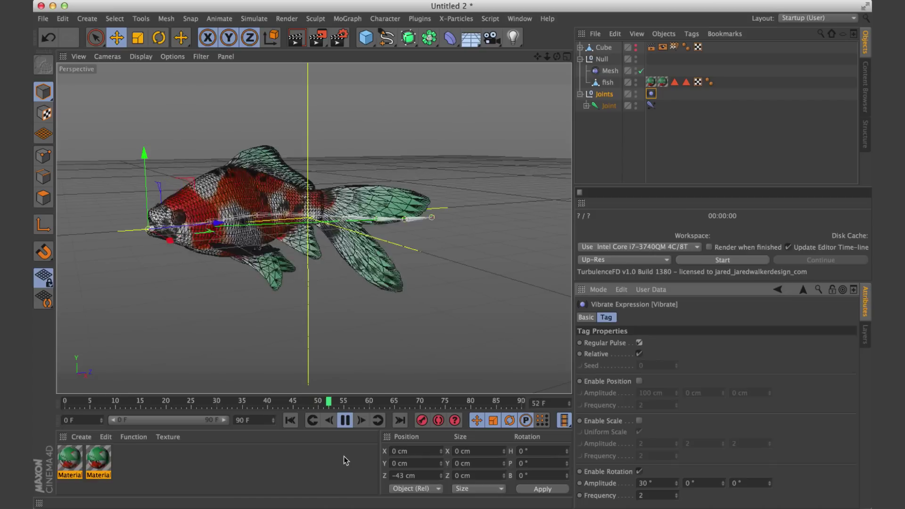
click(346, 420)
click(291, 420)
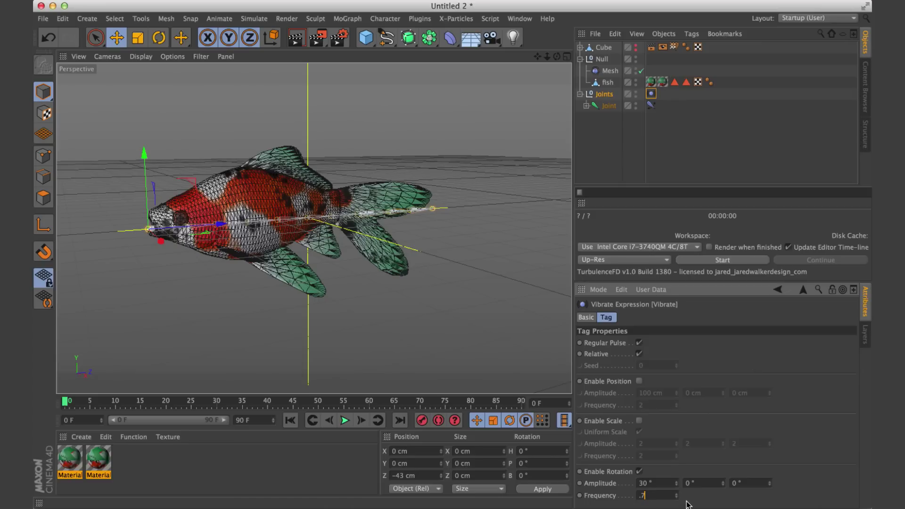
Preview the swimming animation, then stop and rewind to frame 0.
click(345, 420)
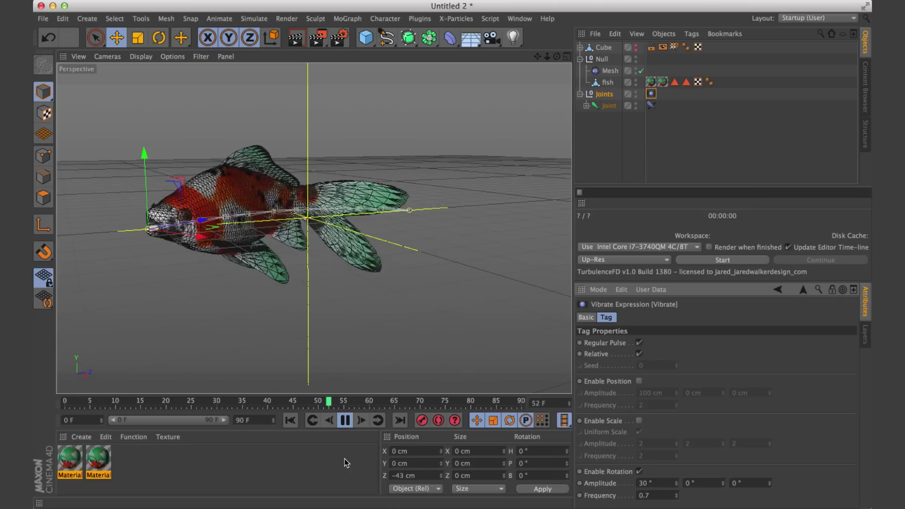
click(344, 420)
click(290, 420)
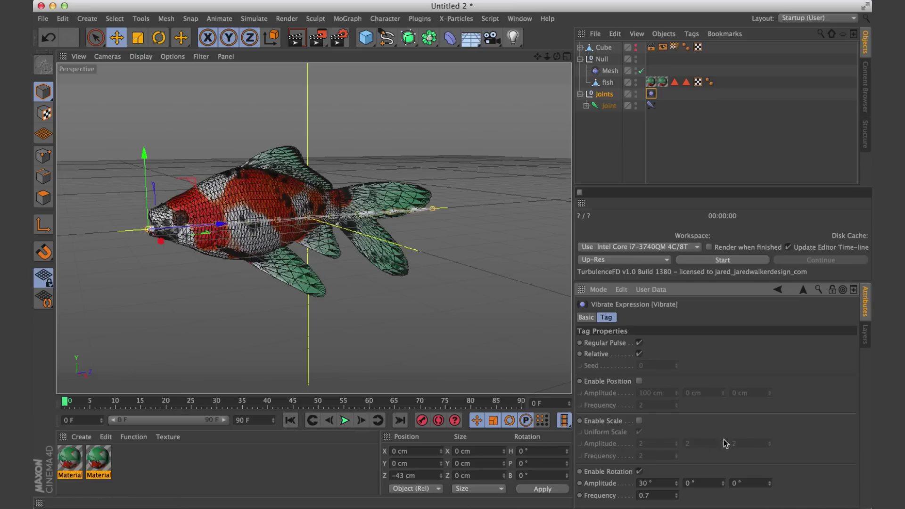
Raise the Vibrate rotation amplitude to 35°, replay it, and show the IK tag's dynamics settings.
double_click(657, 483)
click(345, 420)
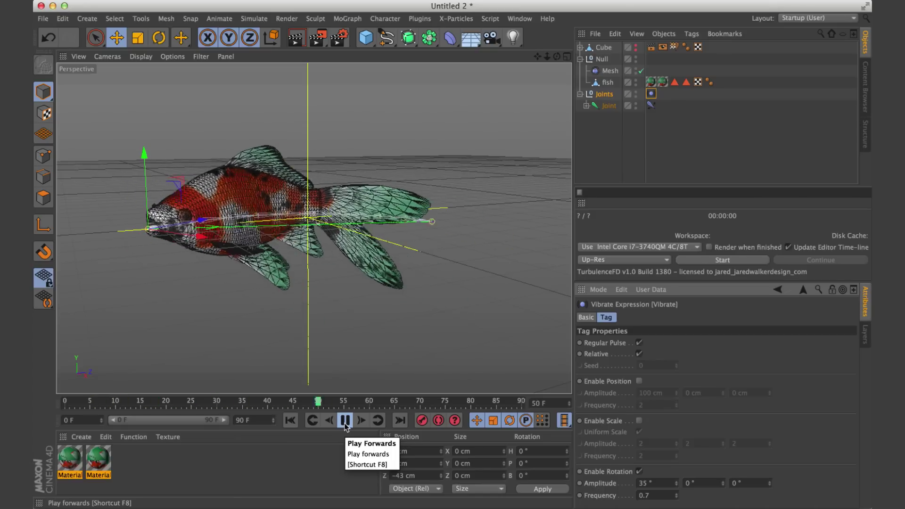
click(344, 420)
click(290, 420)
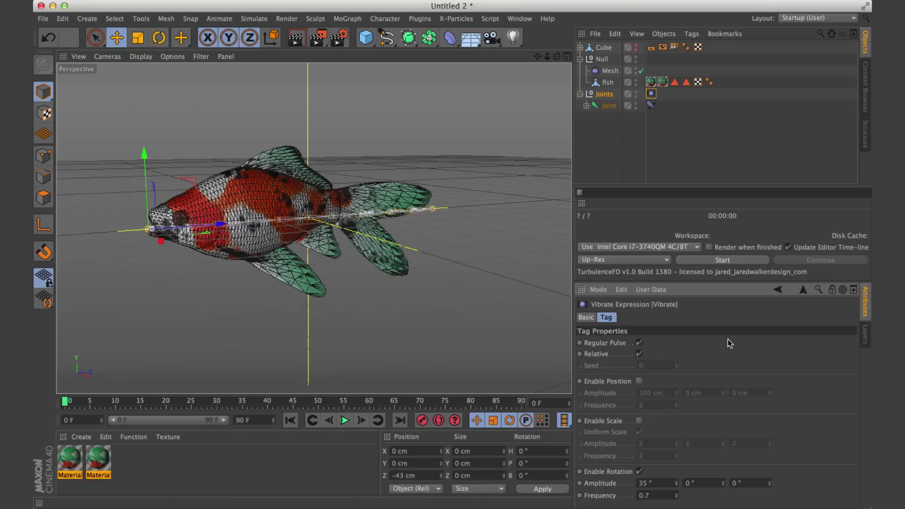
click(651, 105)
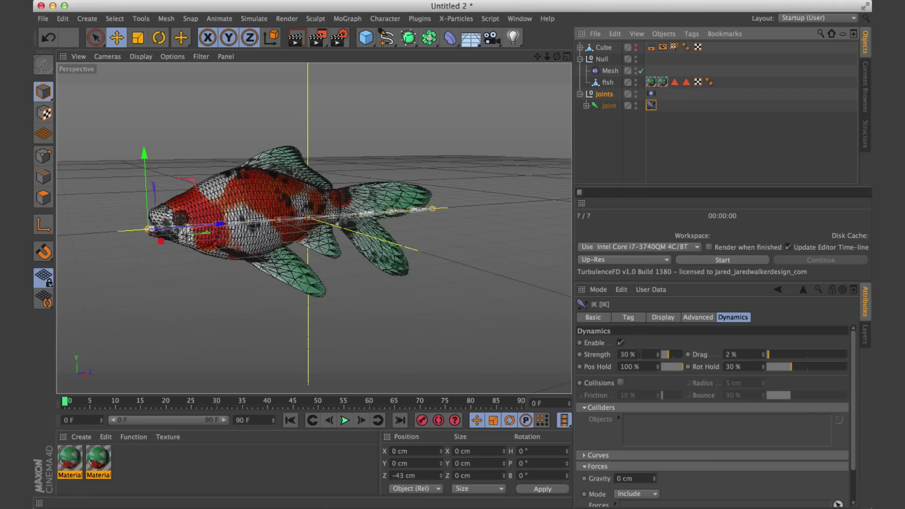
Try IK dynamics Strength at 15%, then set it to 22% and replay the animation.
double_click(640, 355)
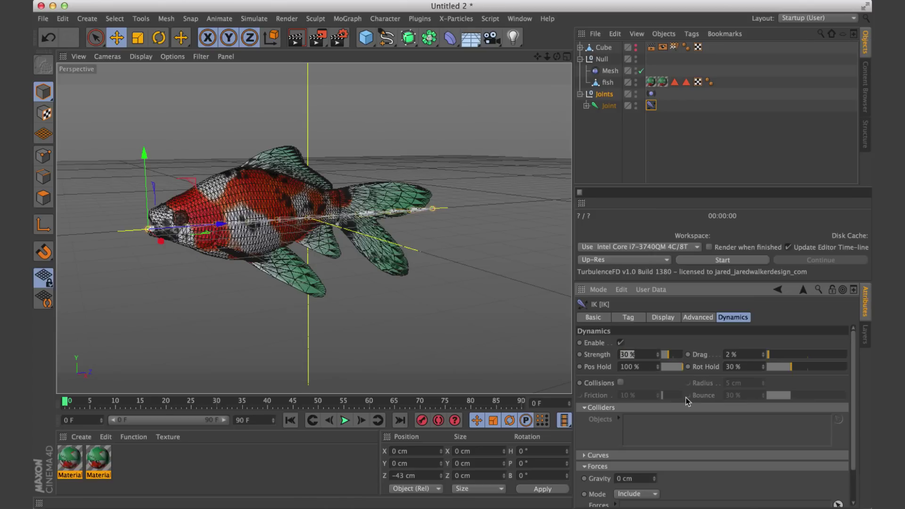
text(15)
key(Return)
click(345, 420)
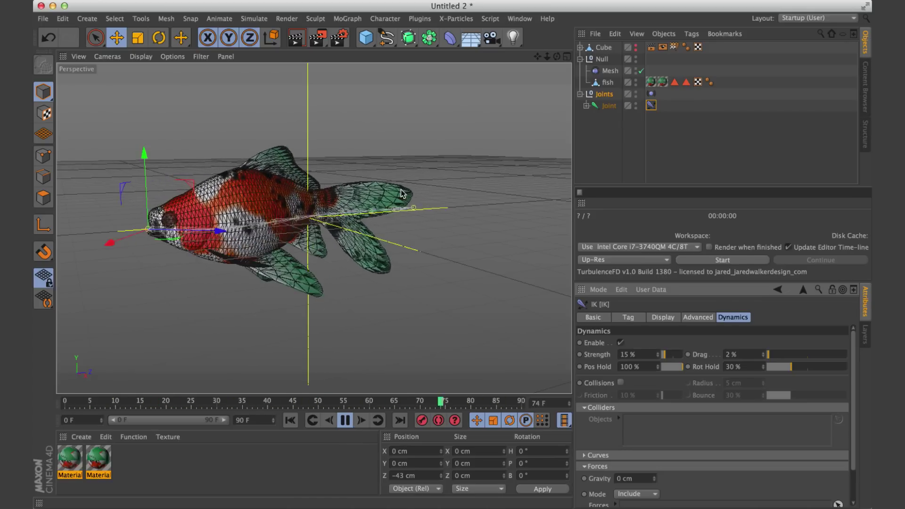
key(F8)
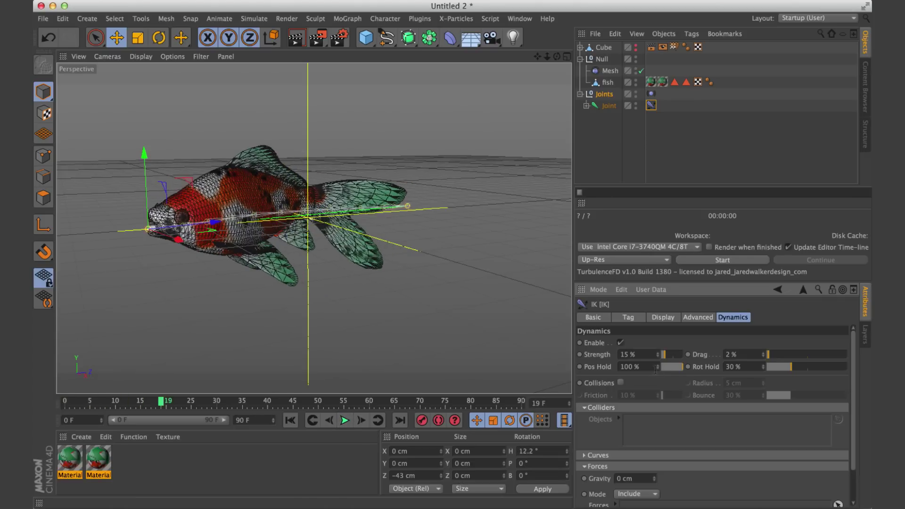
double_click(635, 354)
text(22)
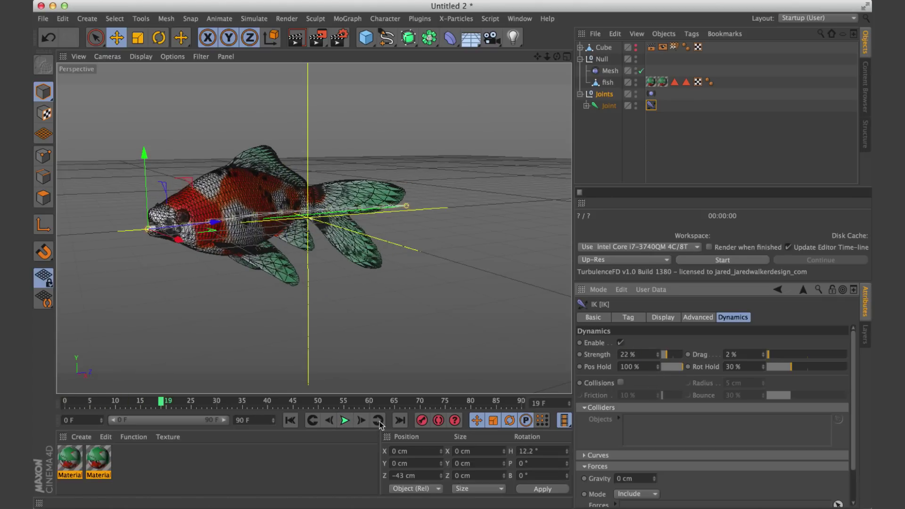
click(290, 420)
click(345, 420)
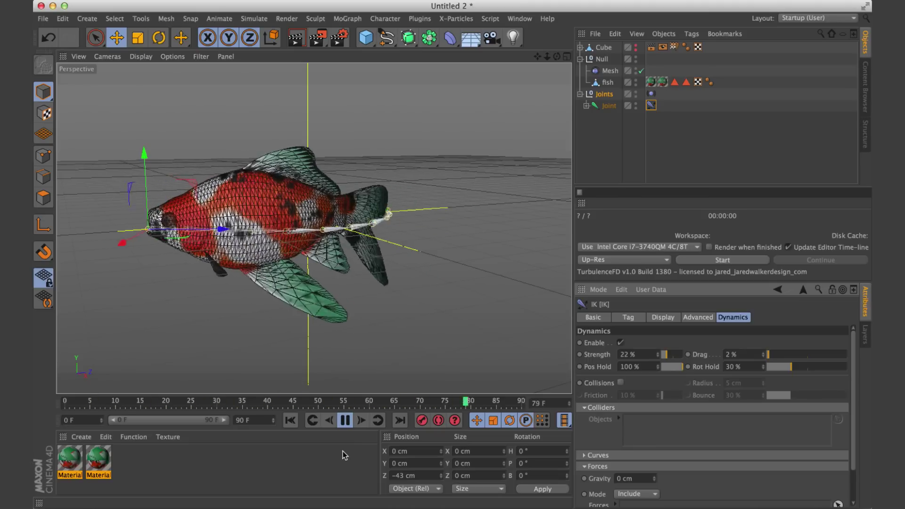
click(345, 420)
Extend the end frame and preview range to 180 frames and play it from the start.
double_click(253, 420)
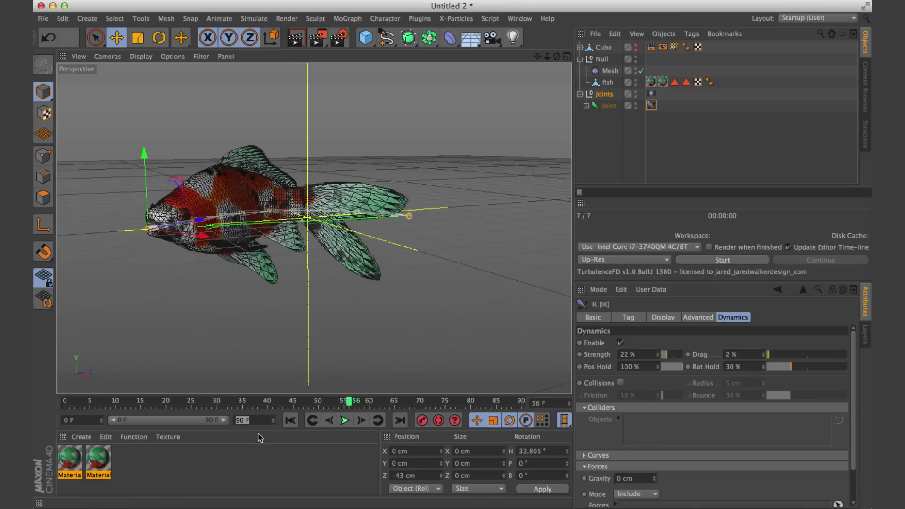
text(180)
key(Return)
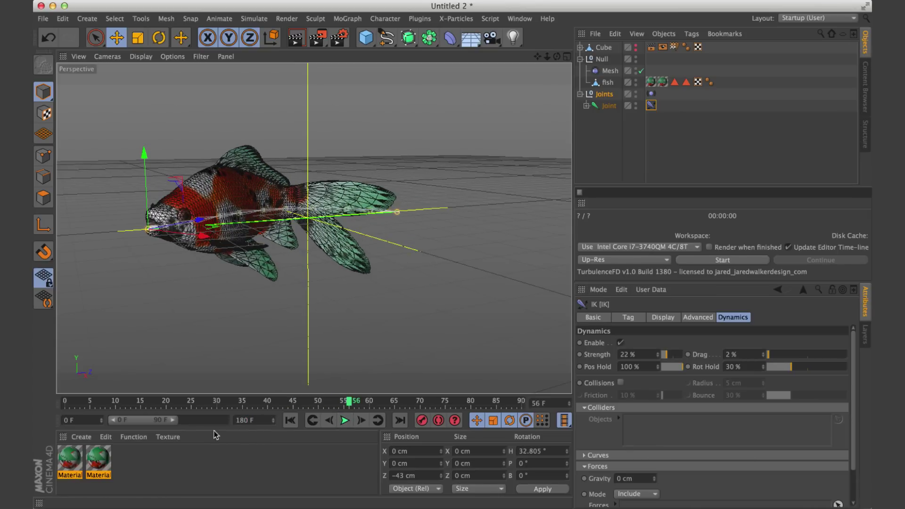
drag(174, 420, 226, 420)
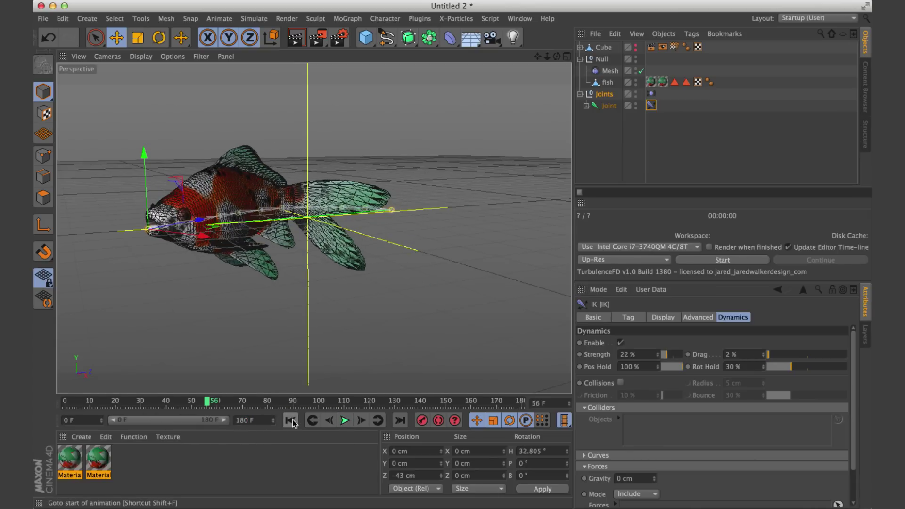
click(290, 420)
click(345, 420)
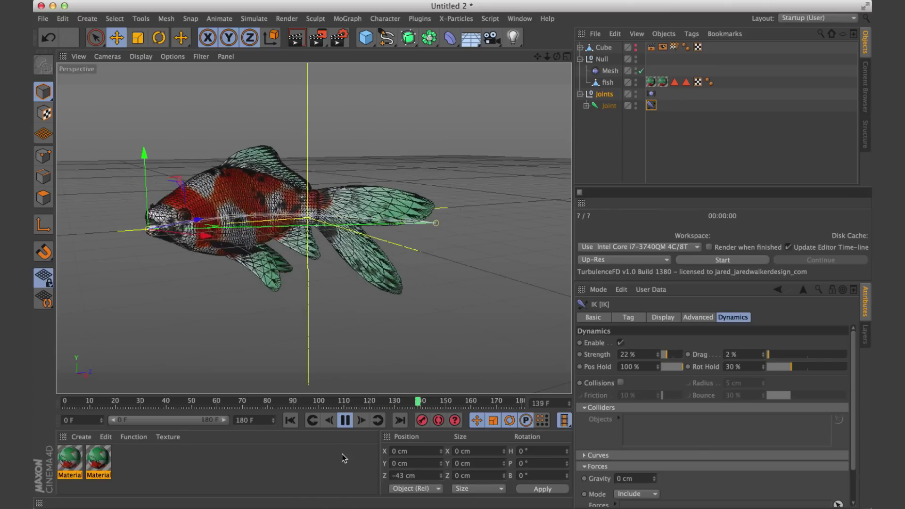
click(344, 420)
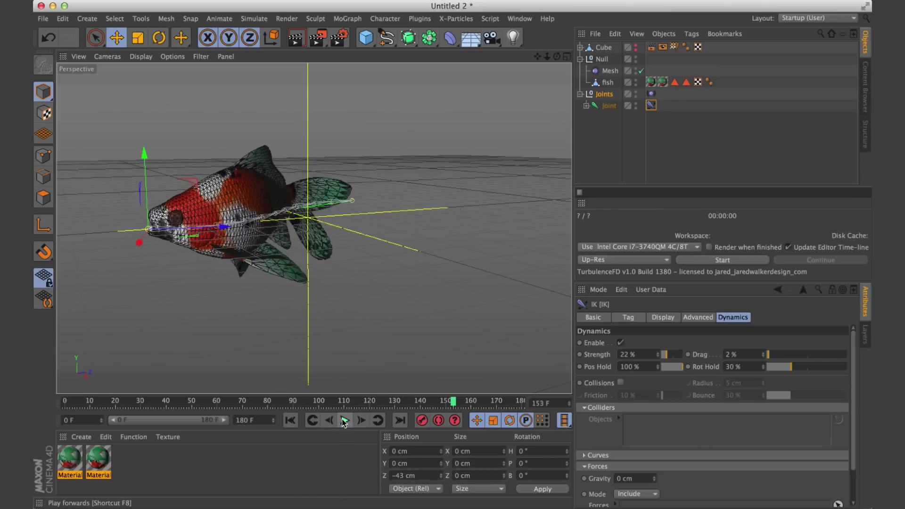
click(290, 420)
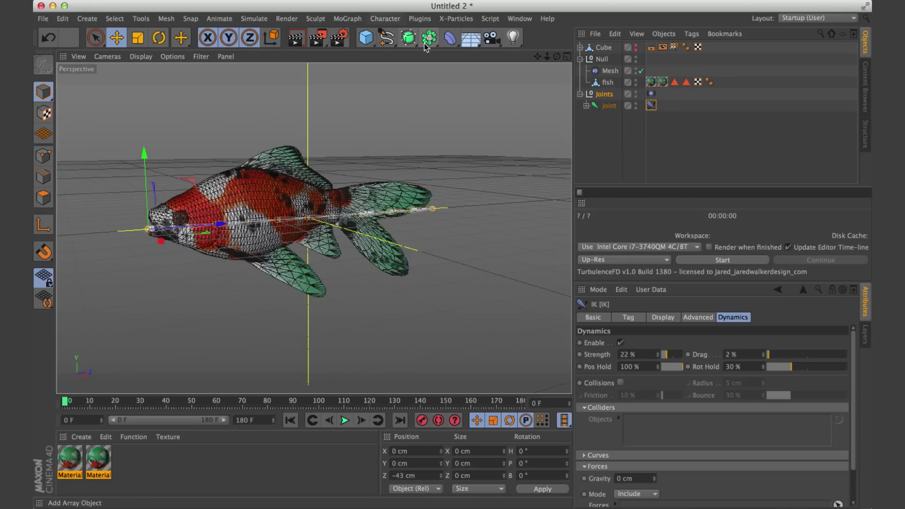
Pick the Bezier spline tool and zoom out in the Right side view.
click(386, 37)
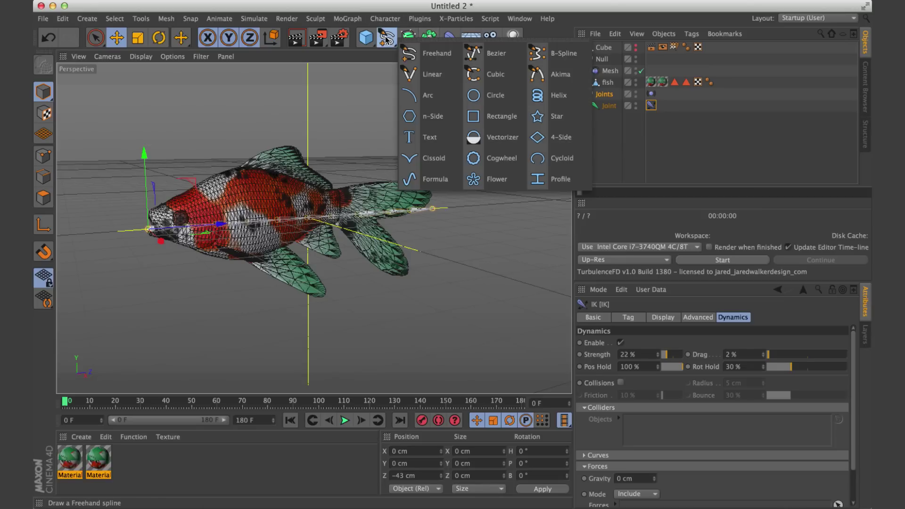
click(498, 55)
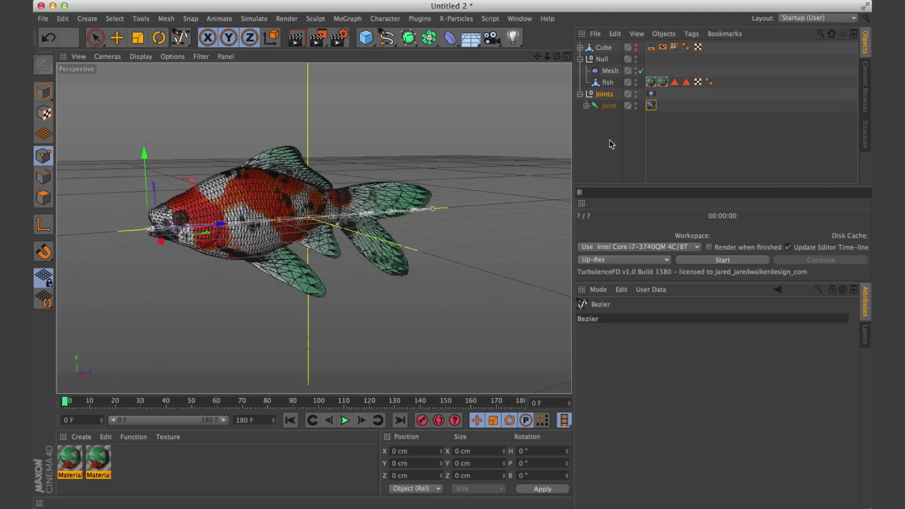
key(F2)
key(F3)
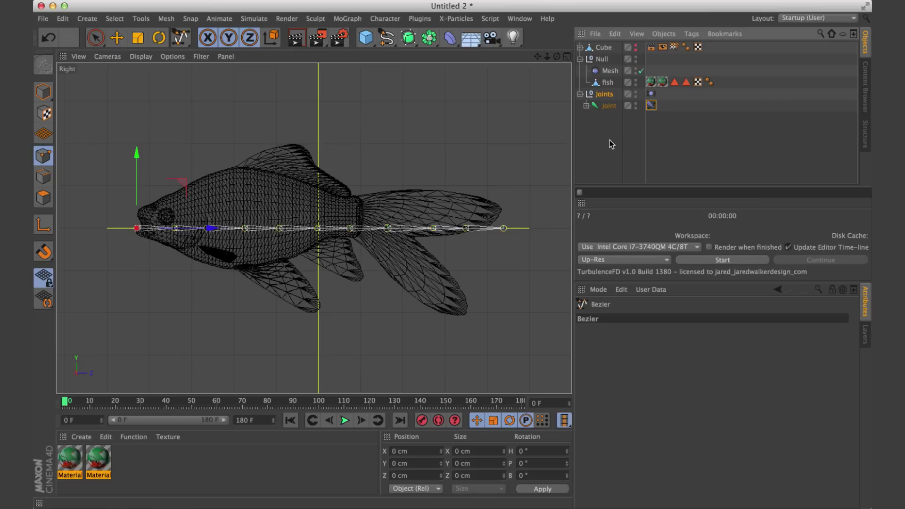
scroll(469, 188, down, 8)
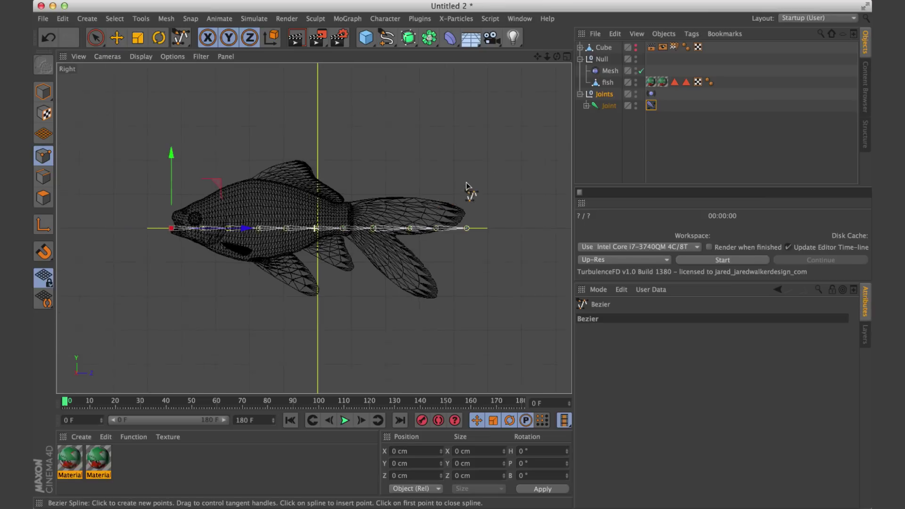
scroll(467, 187, down, 3)
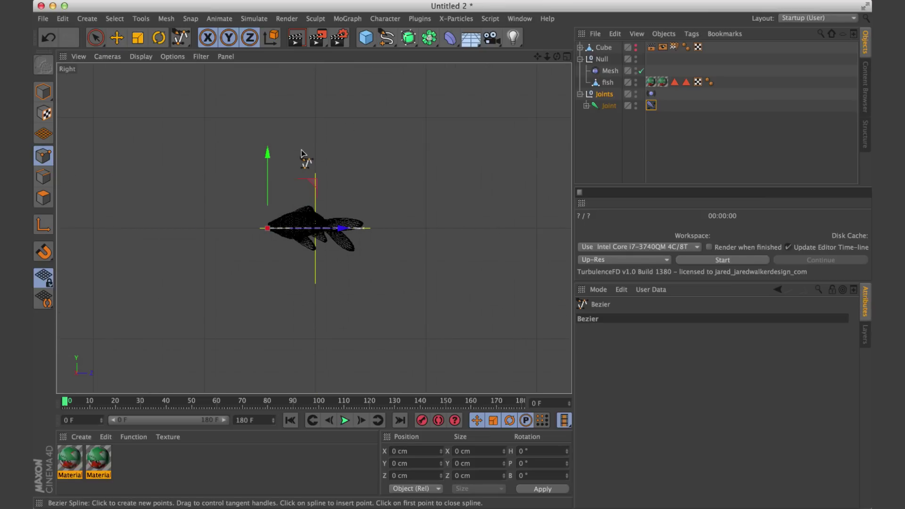
scroll(302, 153, down, 2)
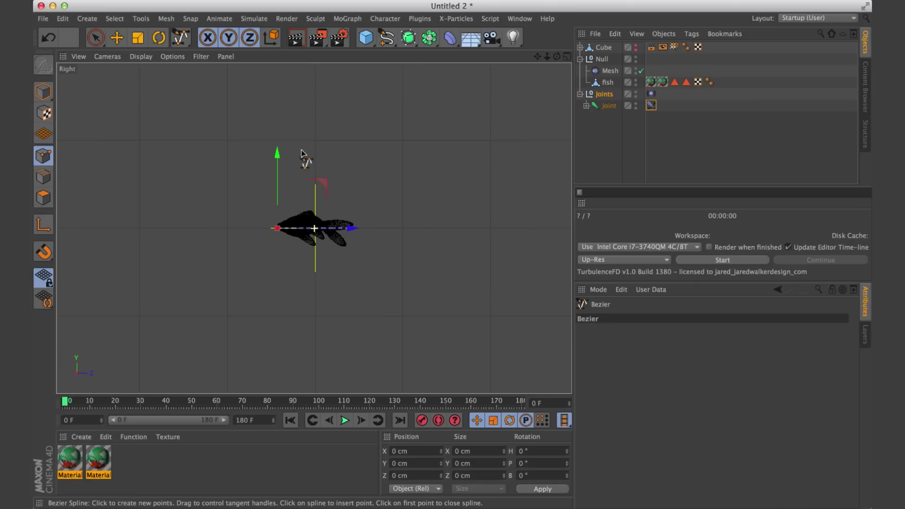
Draw a wavy multi-point Bezier path starting near the fish and curving off to the right.
drag(295, 164, 355, 172)
drag(421, 186, 445, 204)
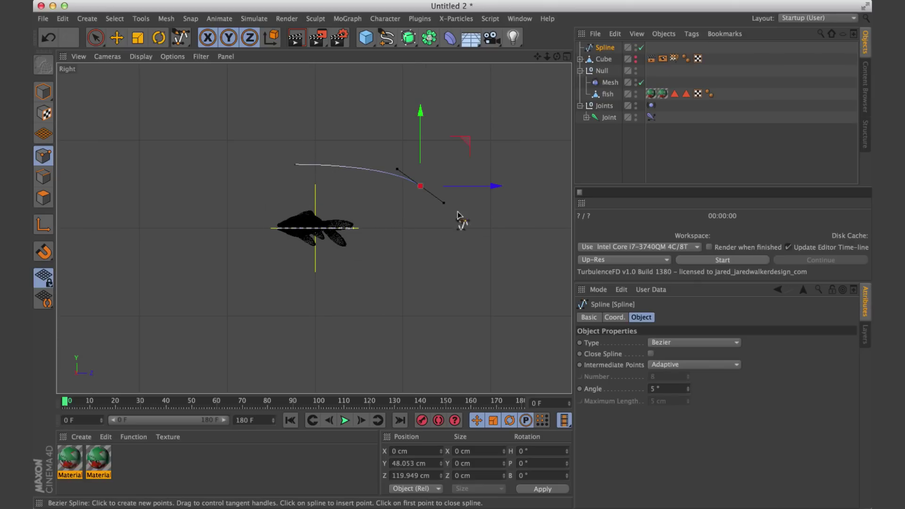
drag(532, 248, 558, 254)
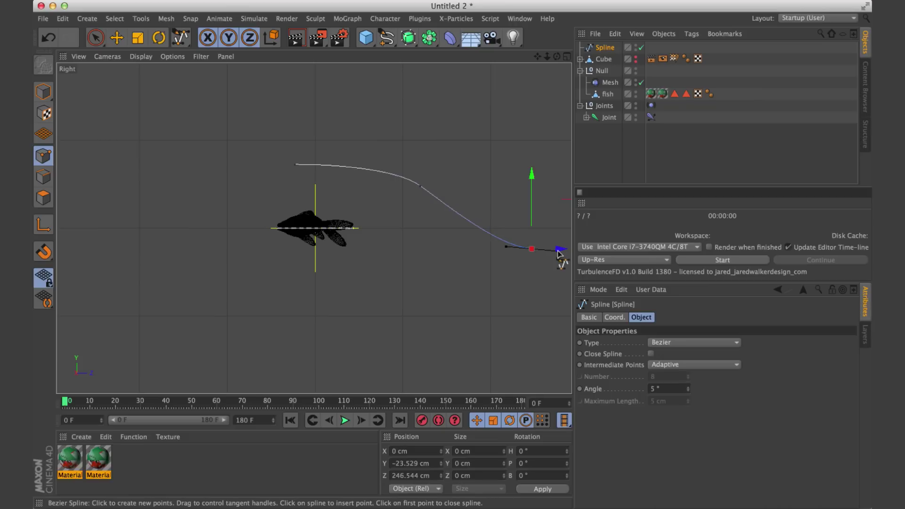
drag(538, 56, 353, 56)
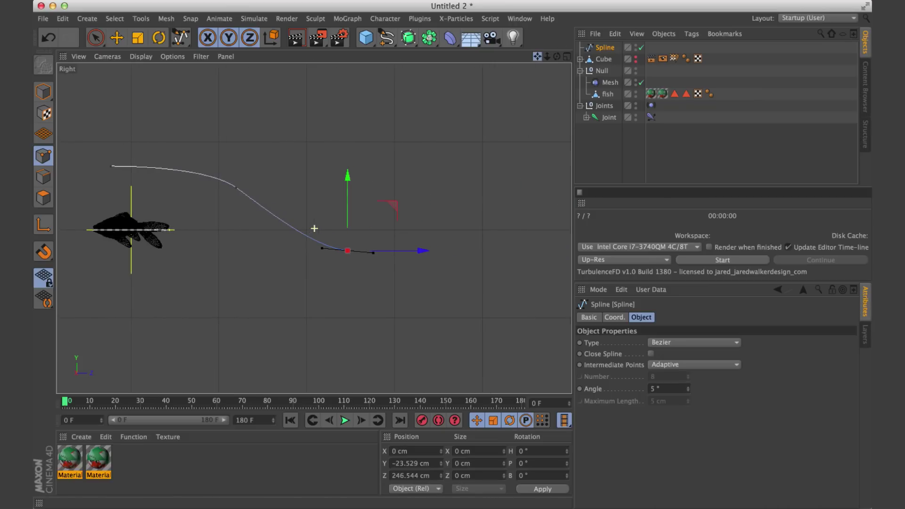
drag(490, 218, 527, 202)
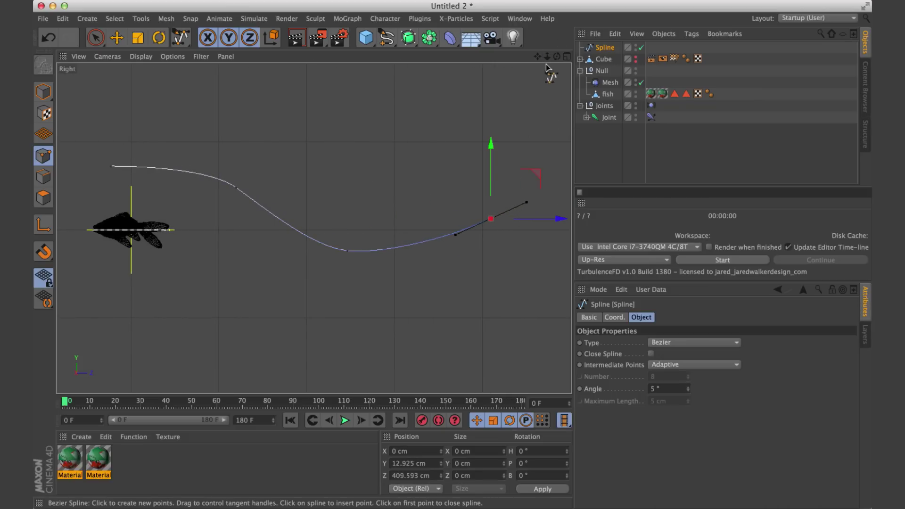
scroll(525, 176, down, 3)
drag(507, 180, 545, 178)
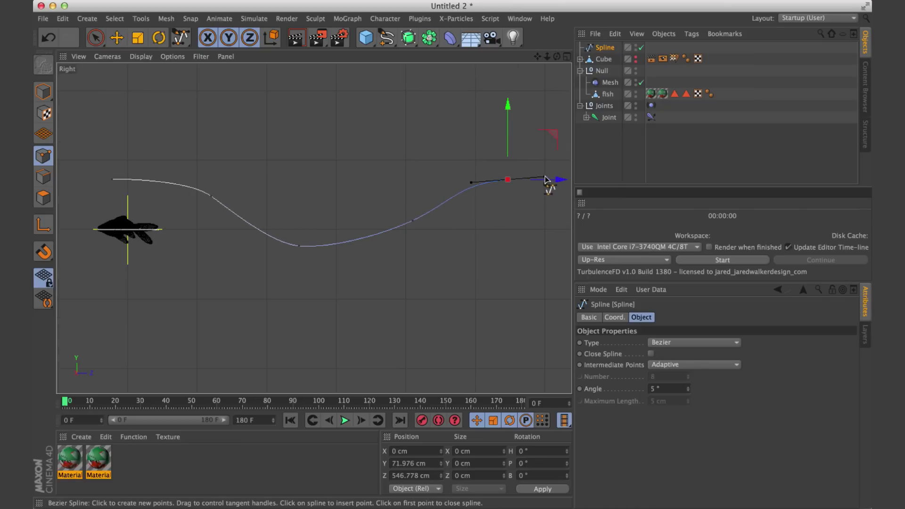
mouse_move(509, 102)
mouse_down()
mouse_move(511, 125)
mouse_move(512, 117)
mouse_up()
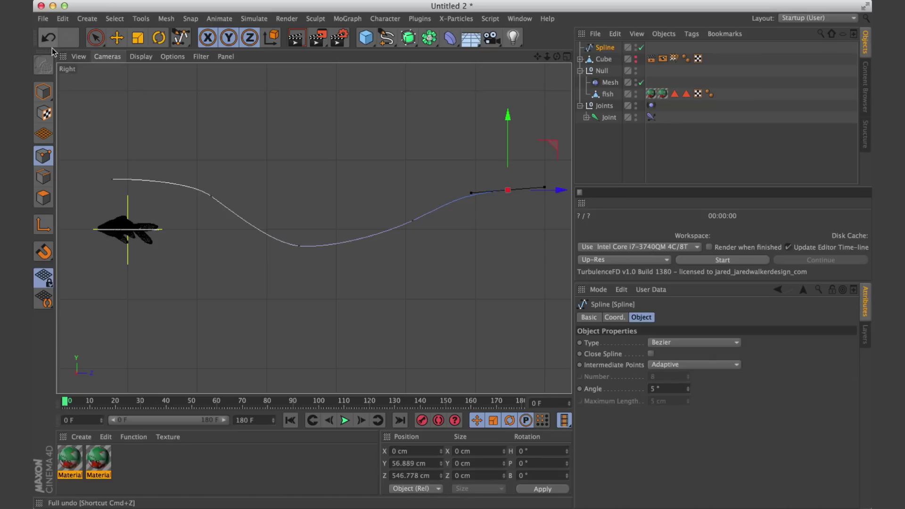
Lengthen the tangents of the spline's lowest point to smooth its bend.
click(116, 38)
click(38, 94)
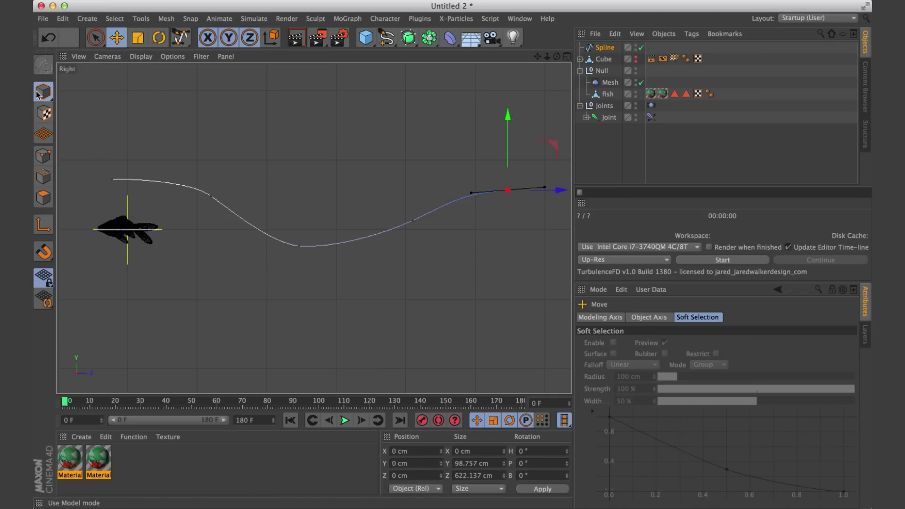
click(43, 155)
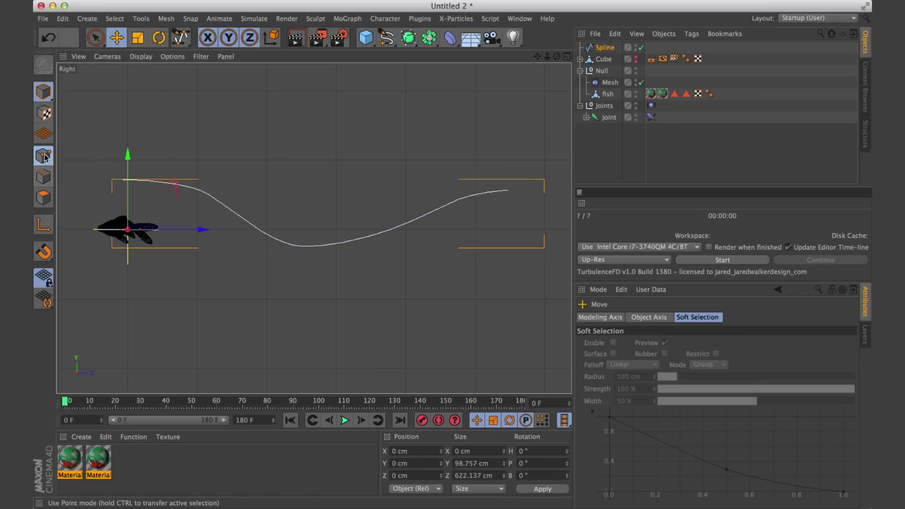
click(299, 246)
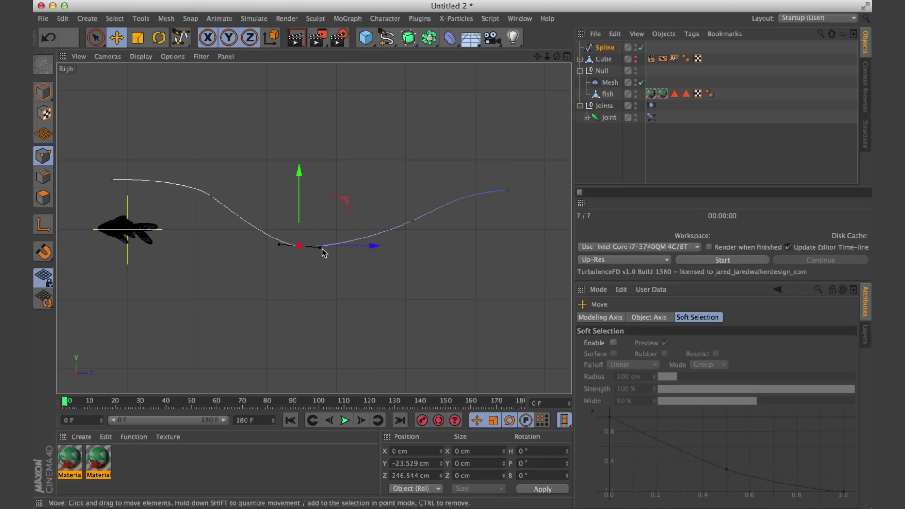
drag(323, 248, 332, 247)
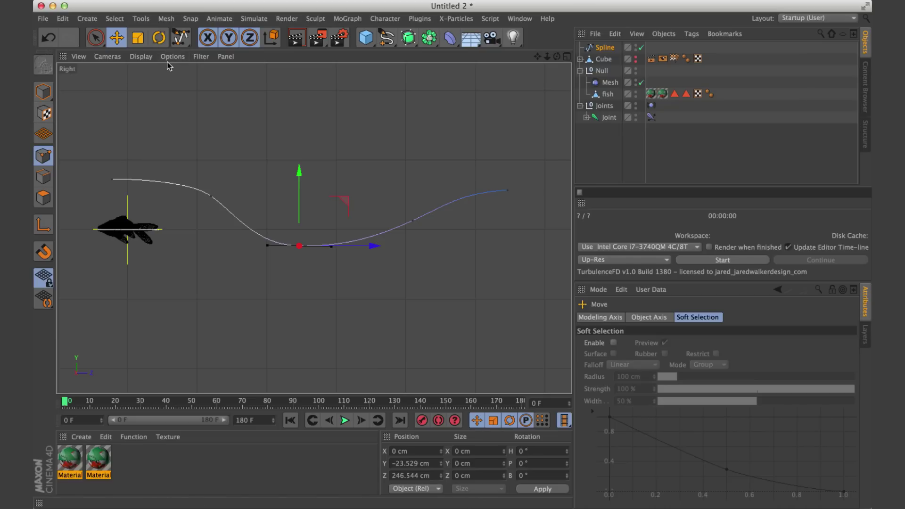
Return to the Perspective view, framing the fish and its spline path.
key(F1)
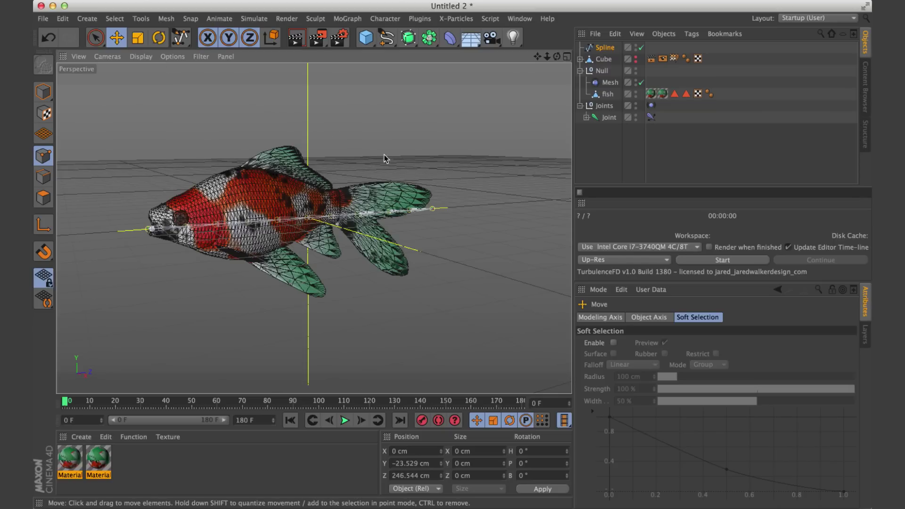
scroll(388, 160, down, 6)
drag(537, 56, 425, 187)
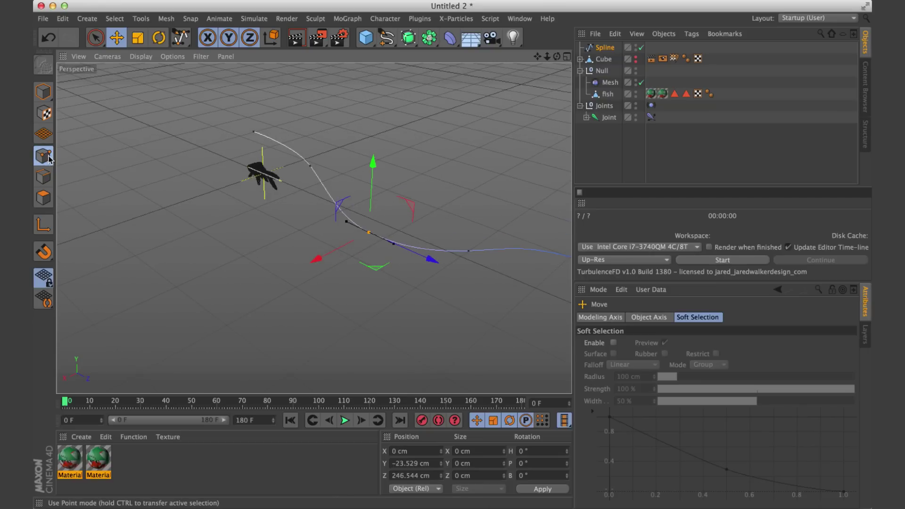
Shift one spline point along X and pull out the first point's tangent.
click(311, 167)
drag(252, 189, 278, 181)
alt+drag(450, 206, 452, 180)
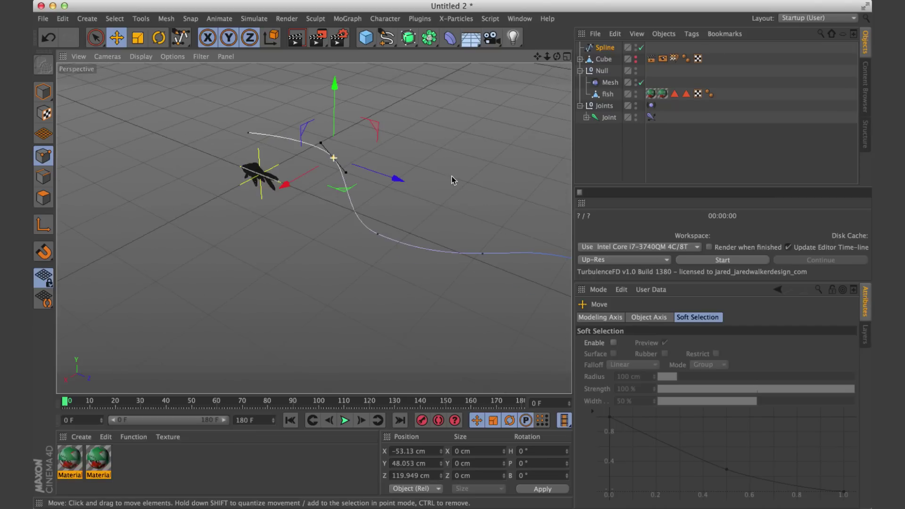
click(249, 136)
drag(192, 157, 206, 153)
alt+drag(477, 166, 549, 168)
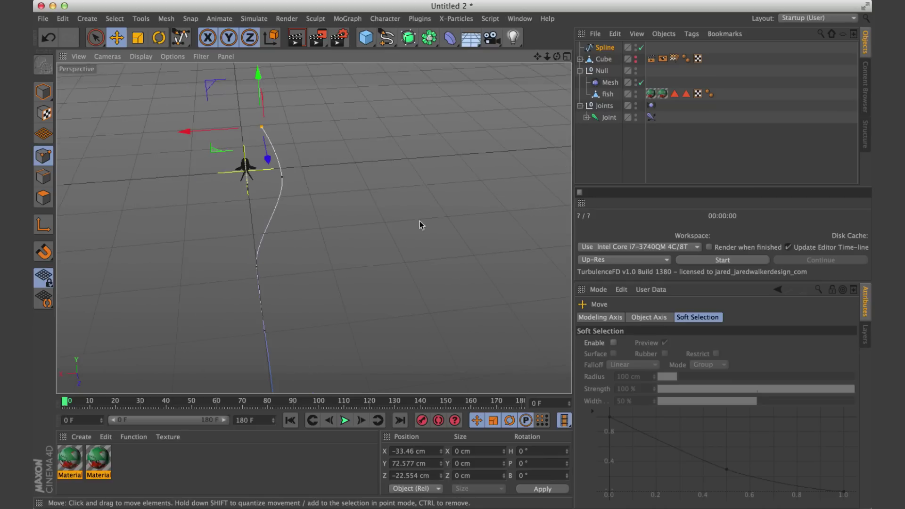
Nudge the next two spline points along X, one to 18.992 cm.
click(256, 266)
drag(182, 272, 191, 283)
click(265, 331)
drag(187, 337, 172, 344)
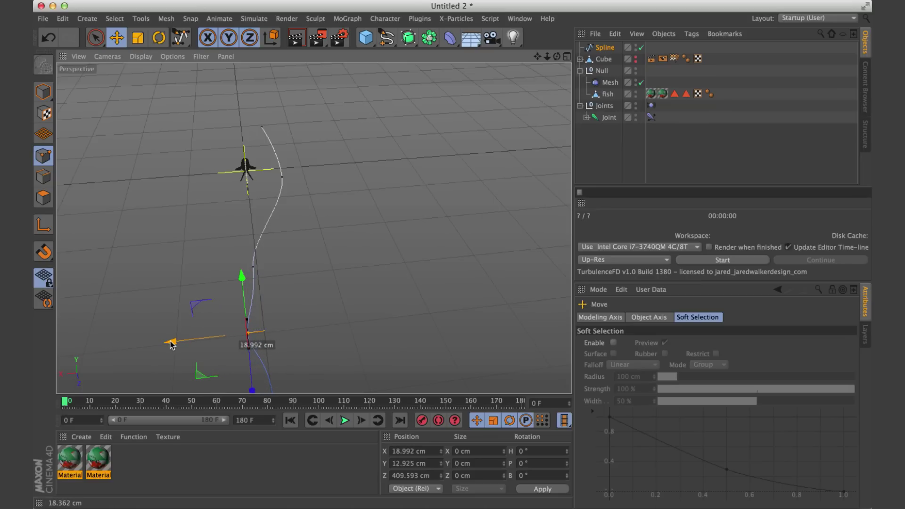
alt+drag(424, 351, 337, 361)
alt+drag(347, 283, 241, 329)
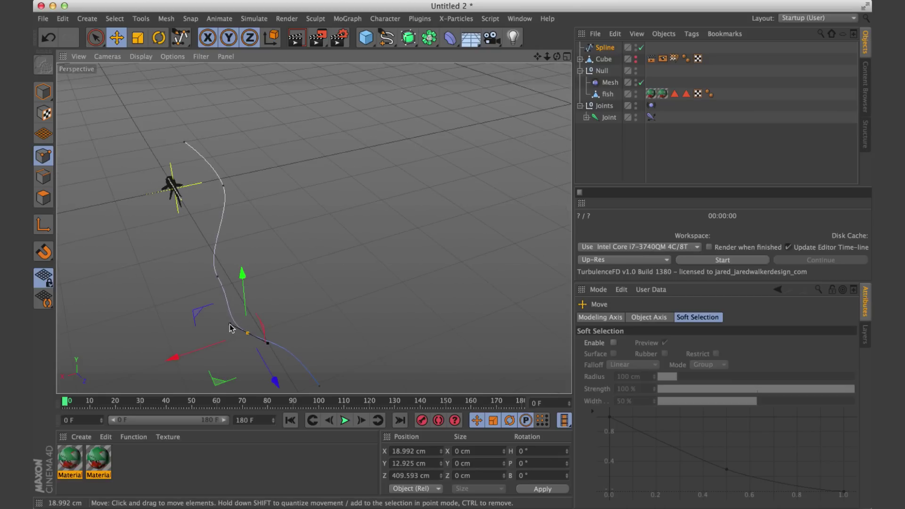
alt+drag(234, 325, 162, 329)
drag(537, 56, 481, 211)
Move the spline's end point left along X and swing its tangent to smooth the curve.
click(272, 253)
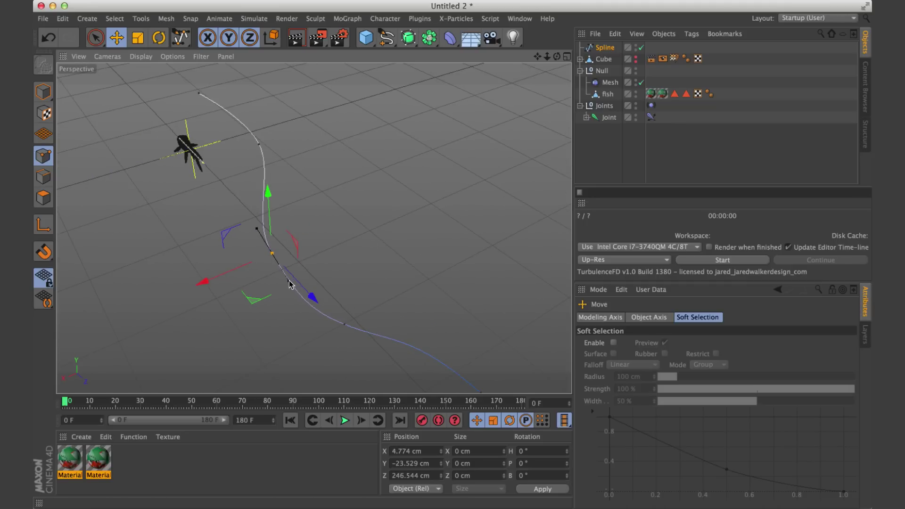
alt+drag(289, 284, 440, 252)
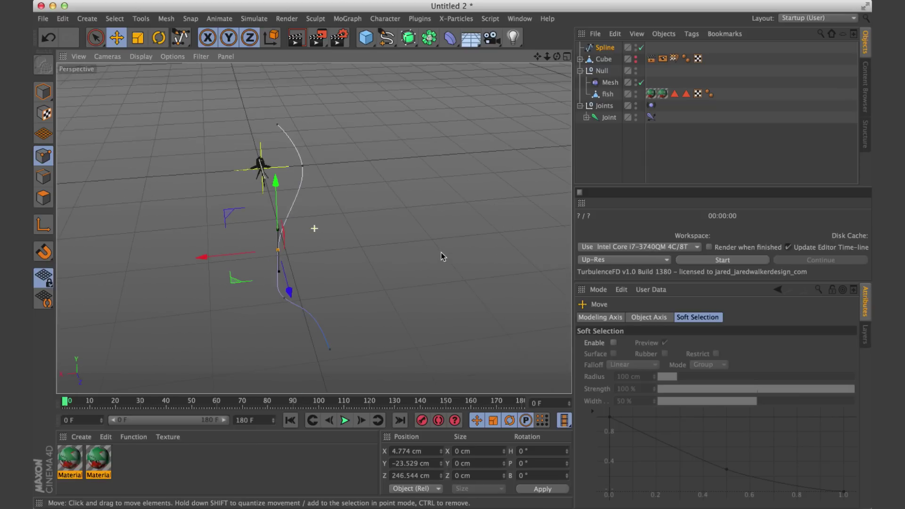
click(328, 353)
drag(259, 359, 239, 366)
drag(303, 321, 290, 304)
click(296, 307)
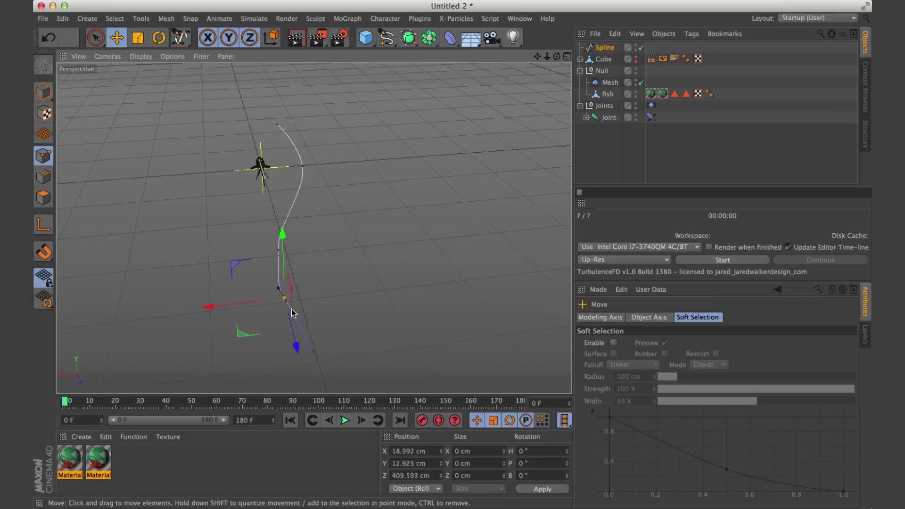
alt+drag(398, 305, 255, 304)
alt+middle_drag(254, 304, 315, 229)
alt+drag(315, 228, 314, 189)
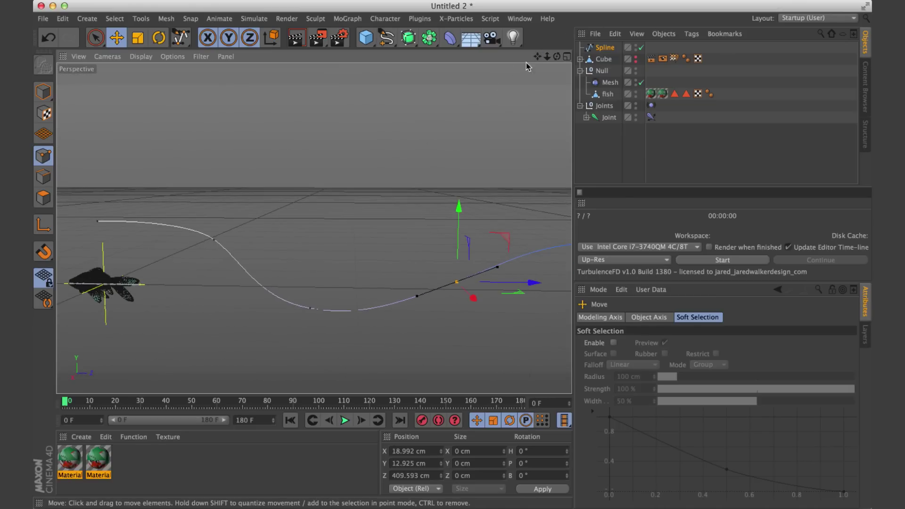
scroll(522, 75, down, 1)
scroll(440, 160, down, 1)
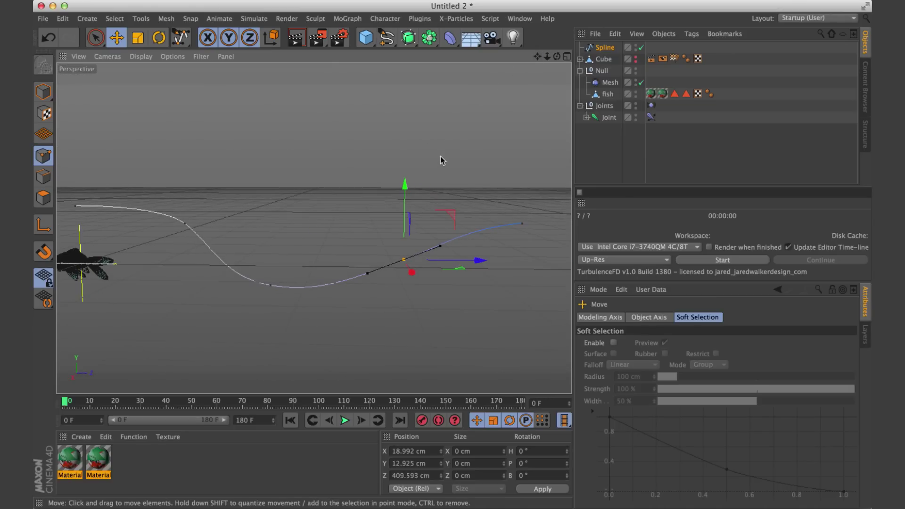
Add an Align to Spline tag to the Joints null, using Spline as its path.
click(604, 106)
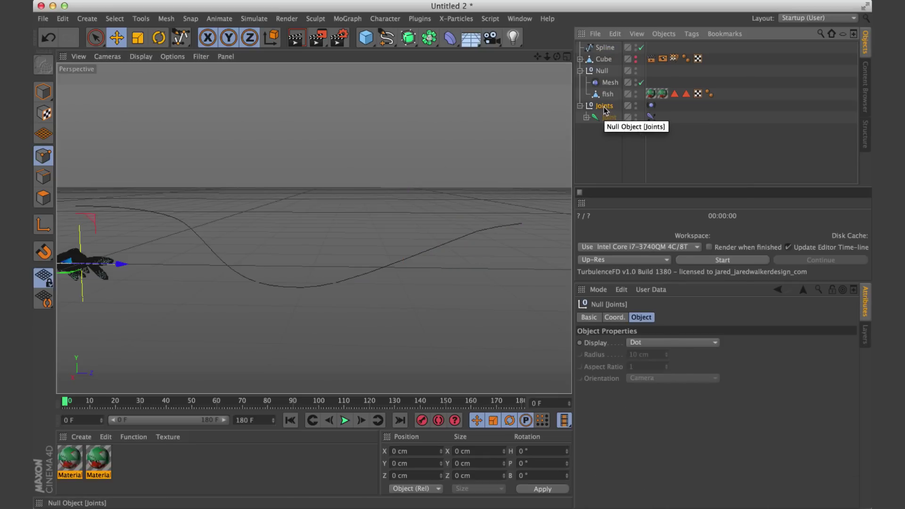
right_click(609, 110)
mouse_move(649, 61)
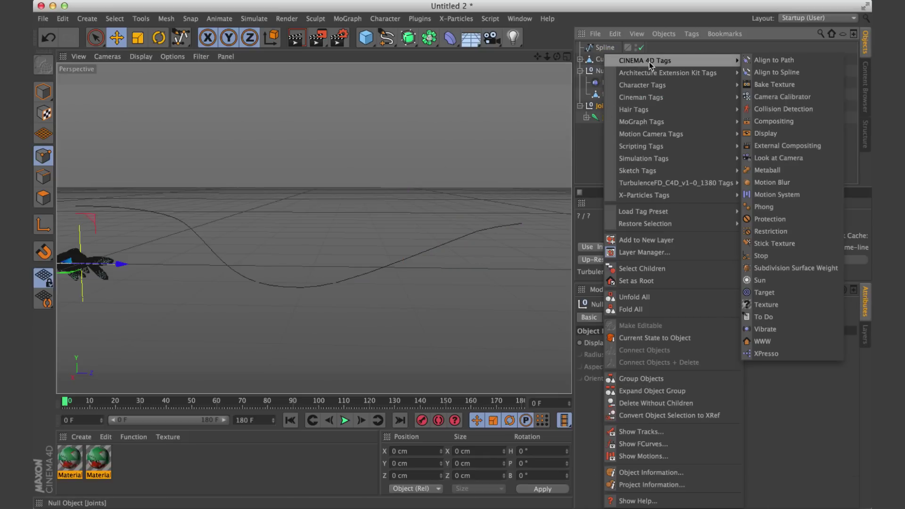
click(777, 73)
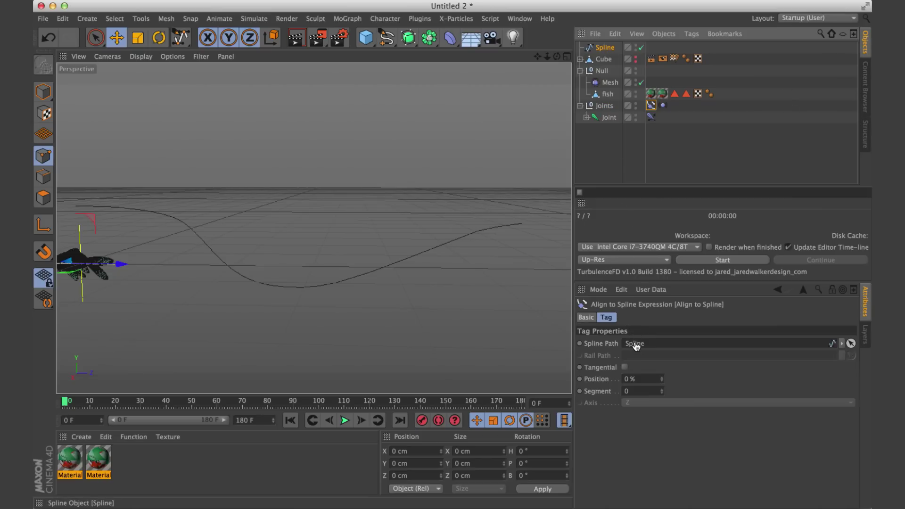
drag(636, 345, 636, 345)
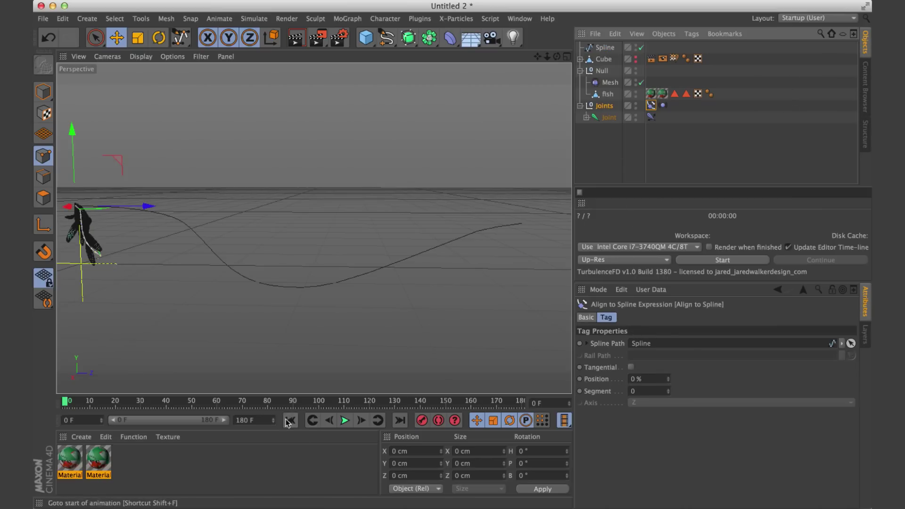
Play the animation to check the fish, then return to the first frame.
click(345, 420)
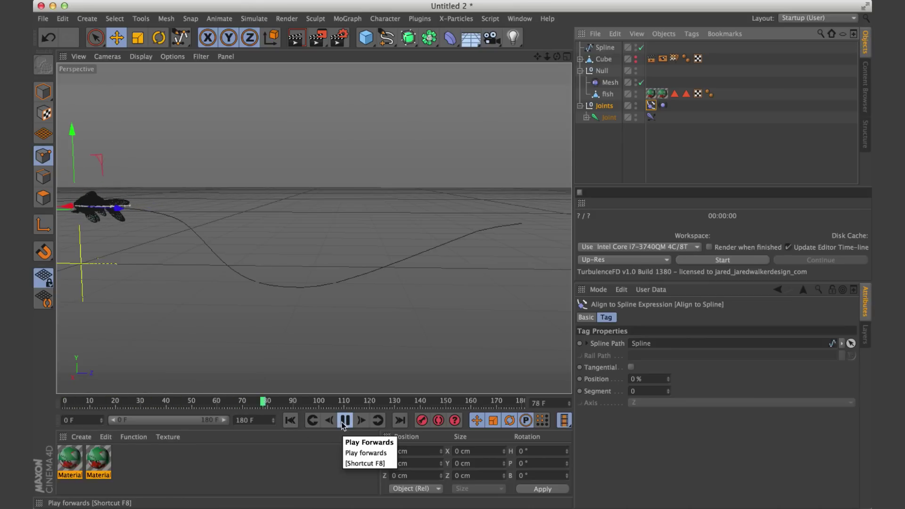
click(345, 421)
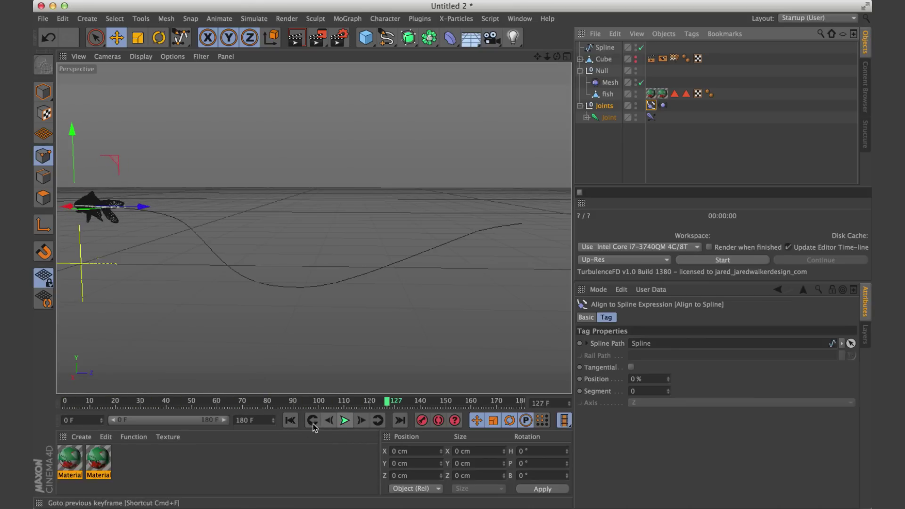
click(291, 421)
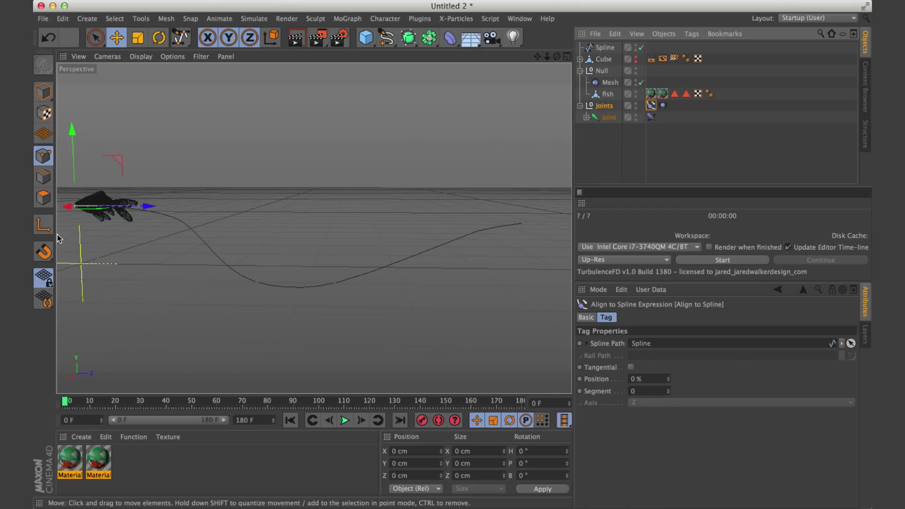
drag(537, 56, 575, 56)
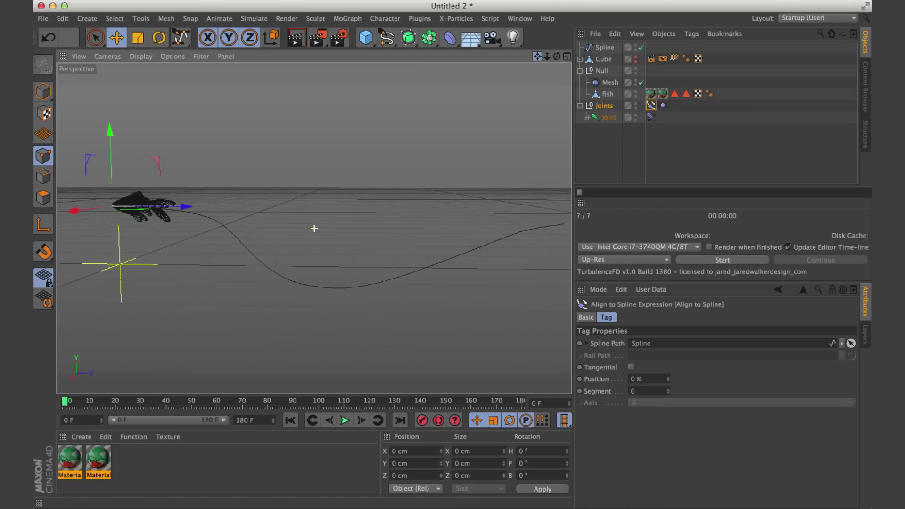
Tilt the fish to a -40° pitch, undoing an initial heading turn.
click(43, 225)
click(159, 38)
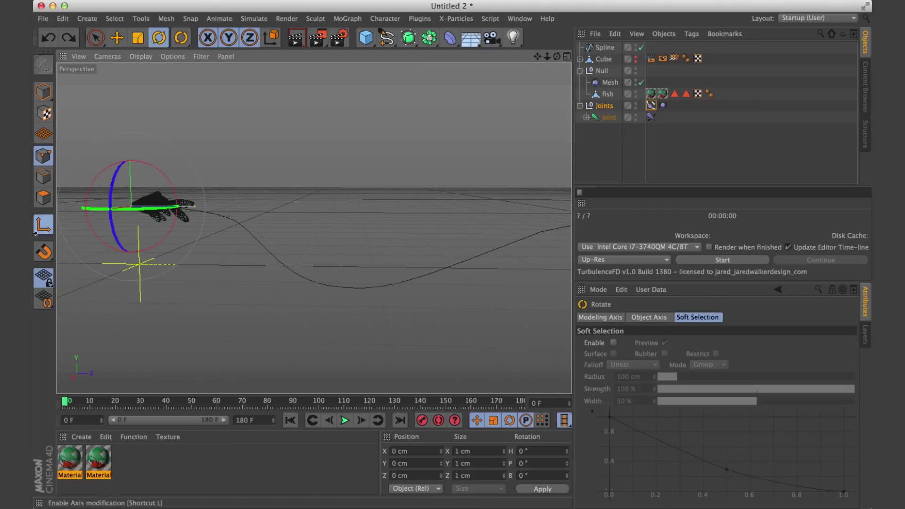
drag(152, 210, 237, 215)
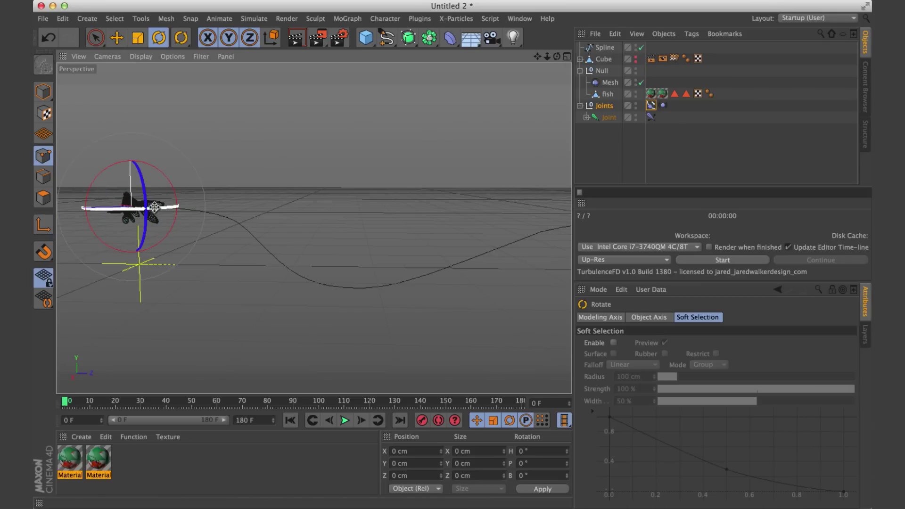
key(super+z)
drag(156, 208, 66, 283)
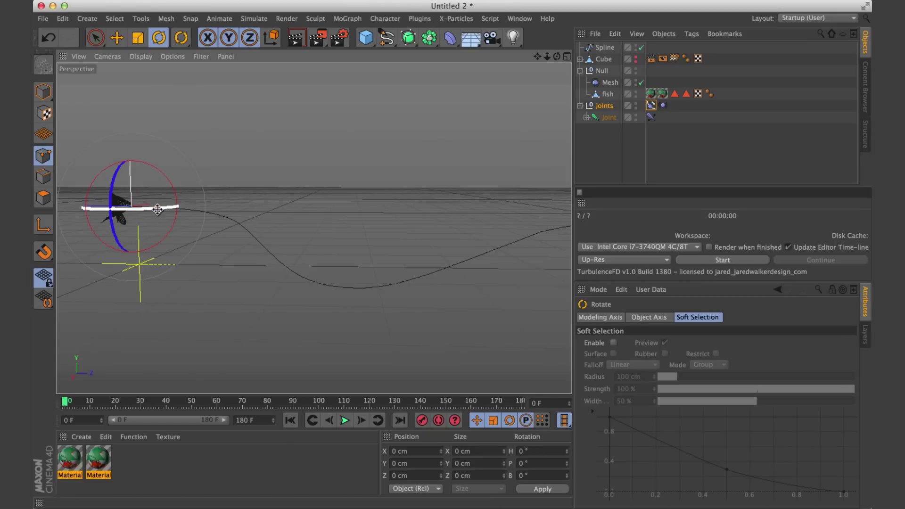
Deselect the joints, check playback from frame 0, and select the Align to Spline tag.
click(116, 38)
click(608, 172)
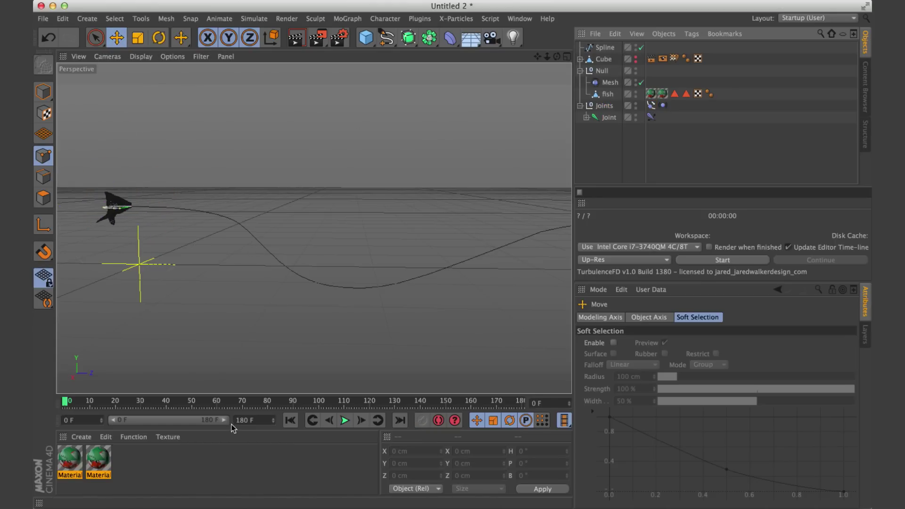
click(345, 420)
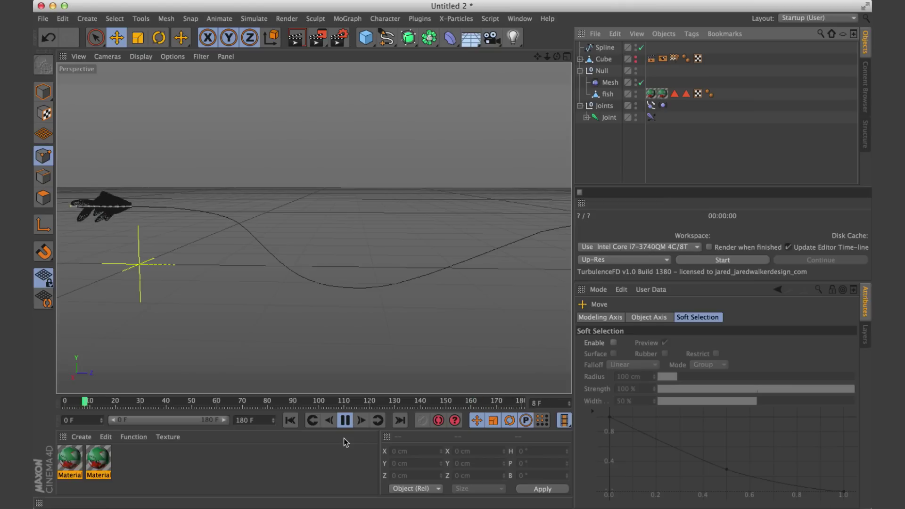
click(345, 420)
click(291, 420)
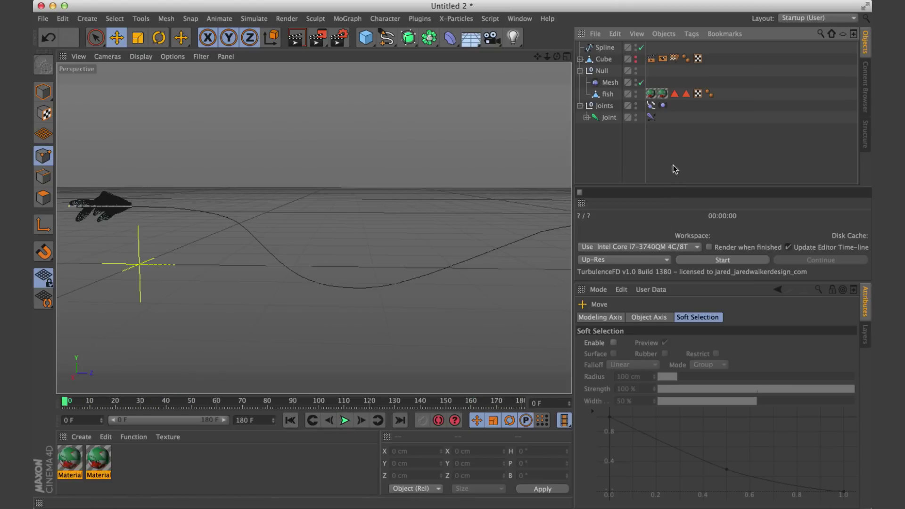
click(652, 106)
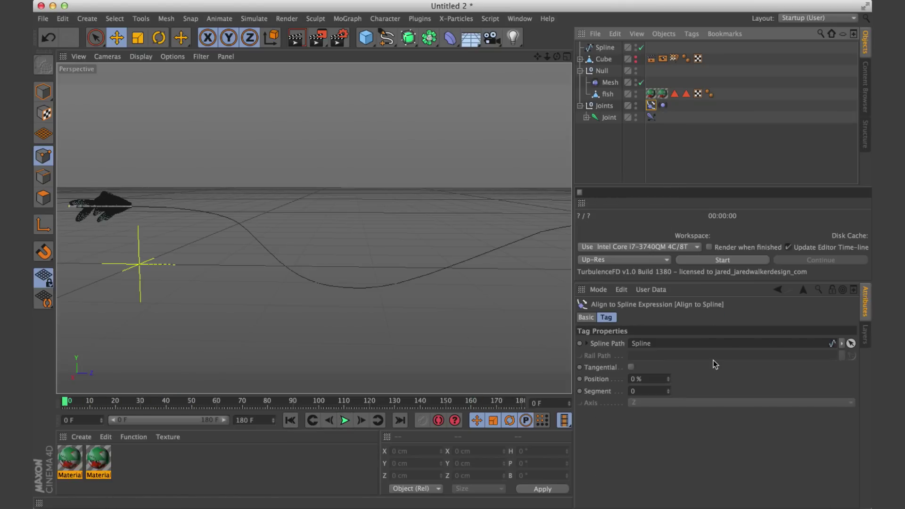
Keyframe the tag's Position at 0% on frame 0 and 100% on frame 160.
click(580, 379)
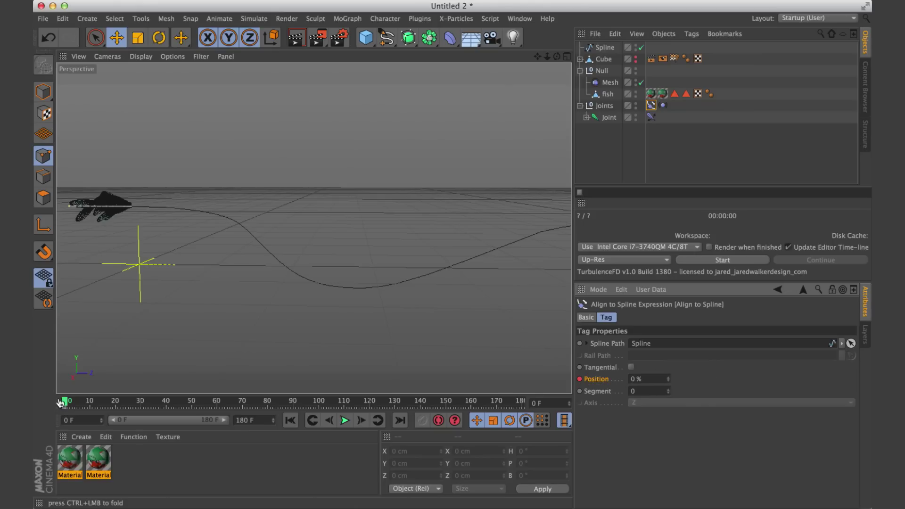
drag(66, 401, 473, 421)
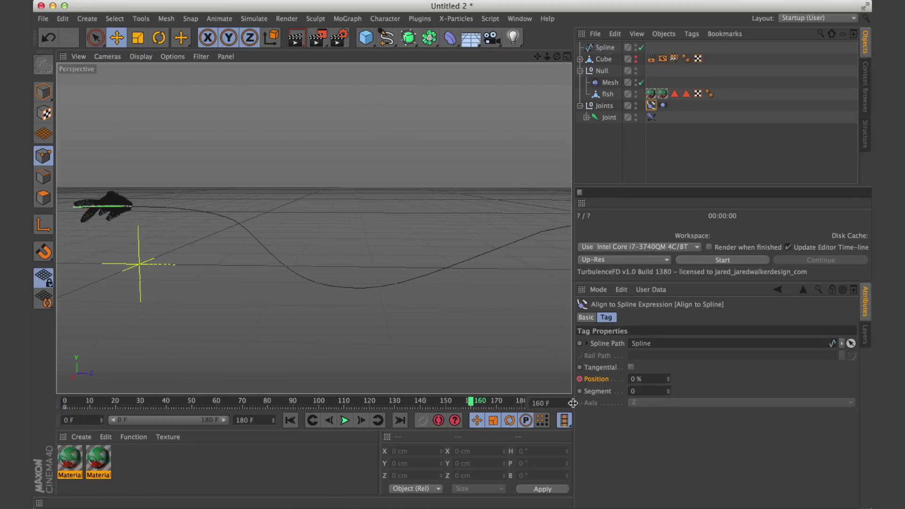
click(657, 380)
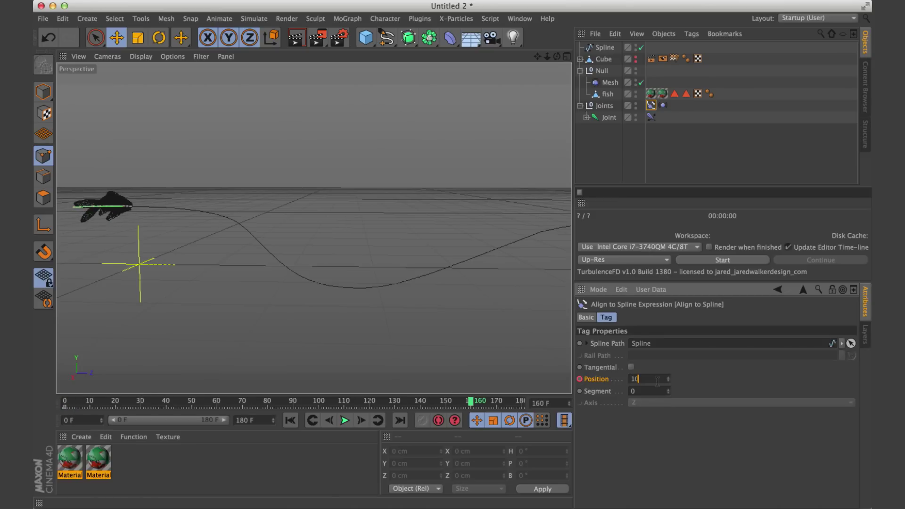
text(100)
key(Return)
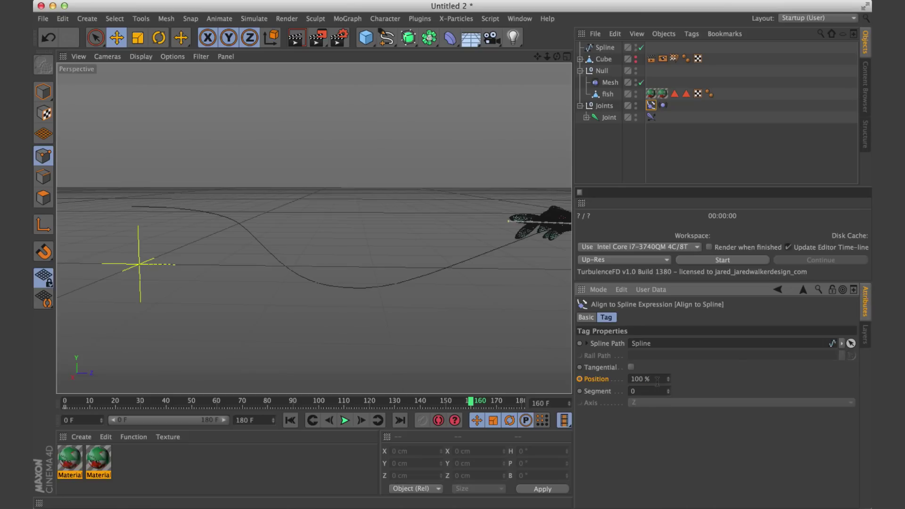
click(580, 379)
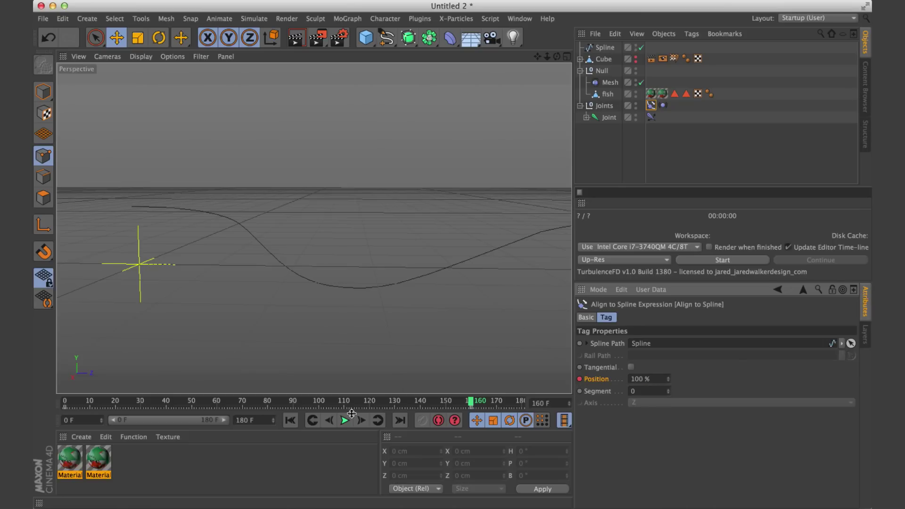
Play the swim from the start and enable Tangential alignment.
click(312, 420)
click(344, 420)
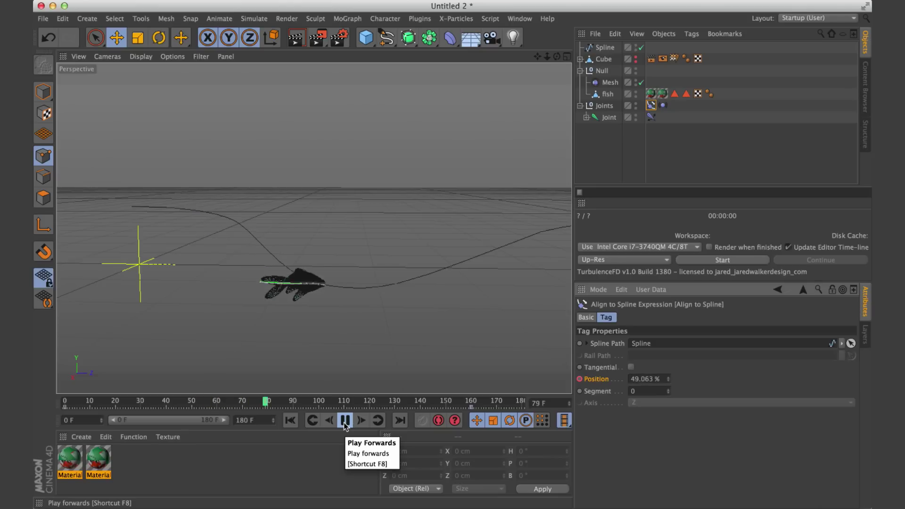
click(344, 420)
click(631, 367)
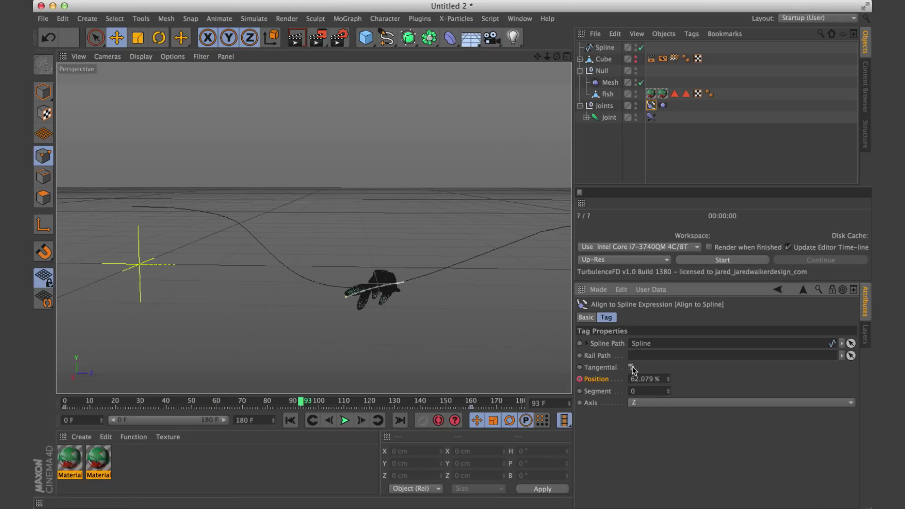
Rotate the Joints rig to -130° pitch so the fish faces along the spline.
click(290, 420)
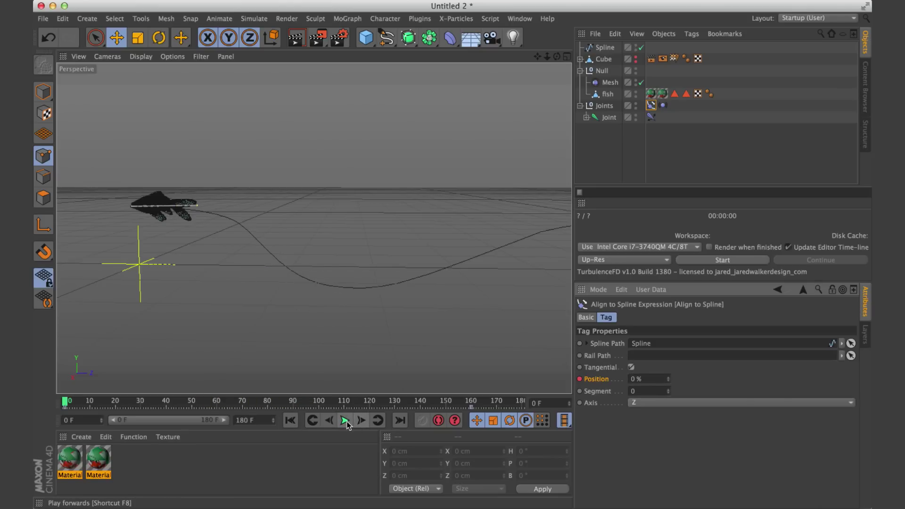
click(346, 420)
click(291, 420)
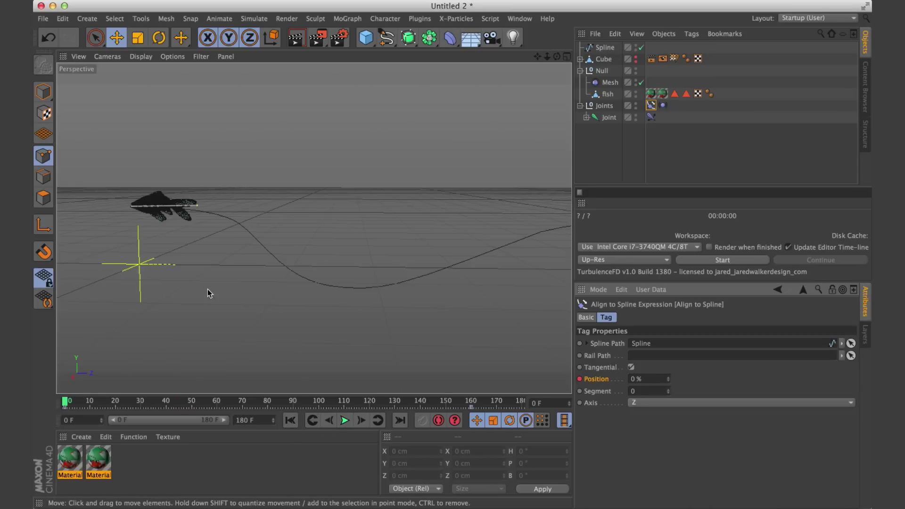
key(l)
key(r)
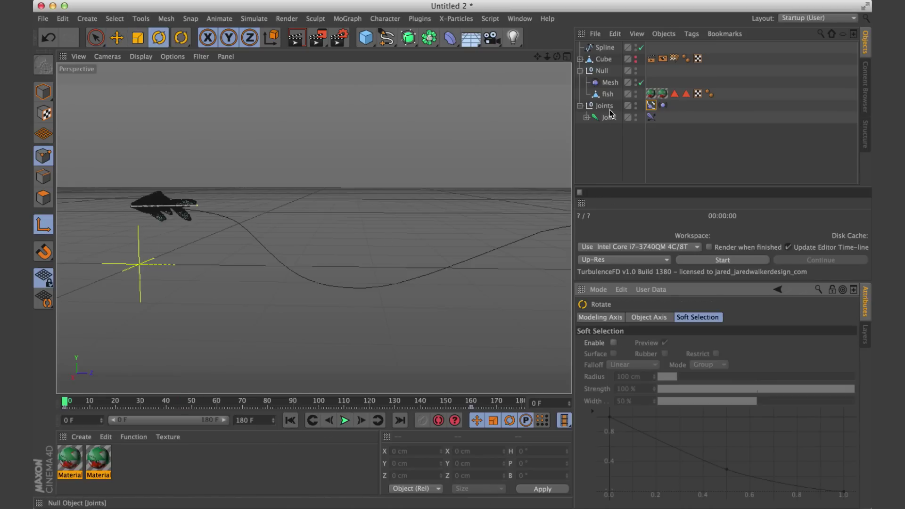
click(140, 207)
drag(140, 207, 149, 190)
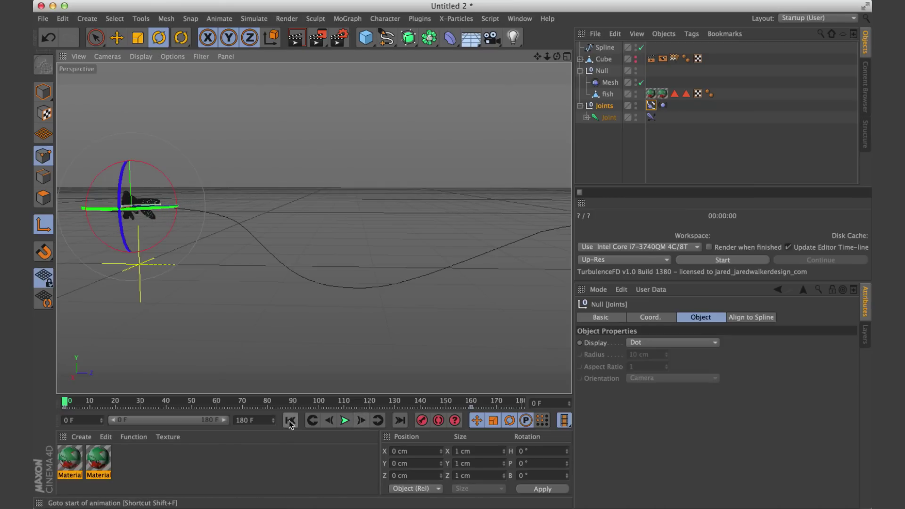
click(344, 420)
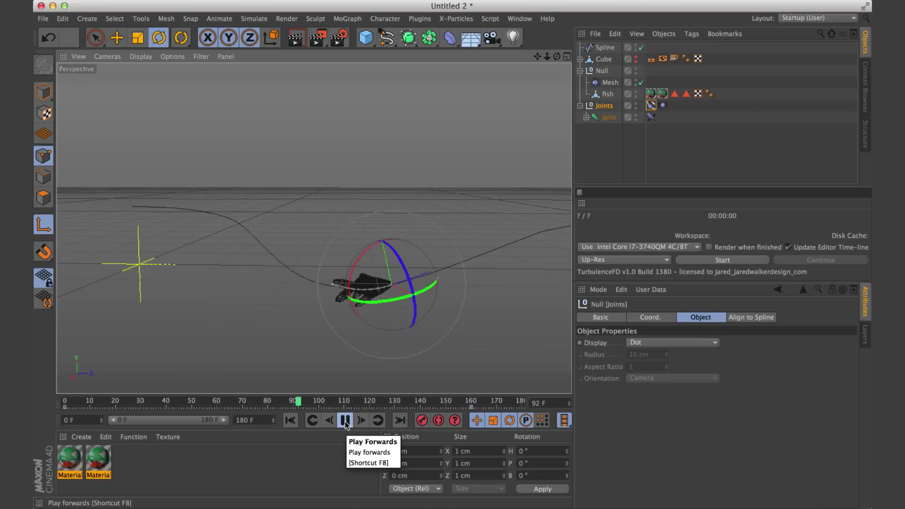
click(345, 420)
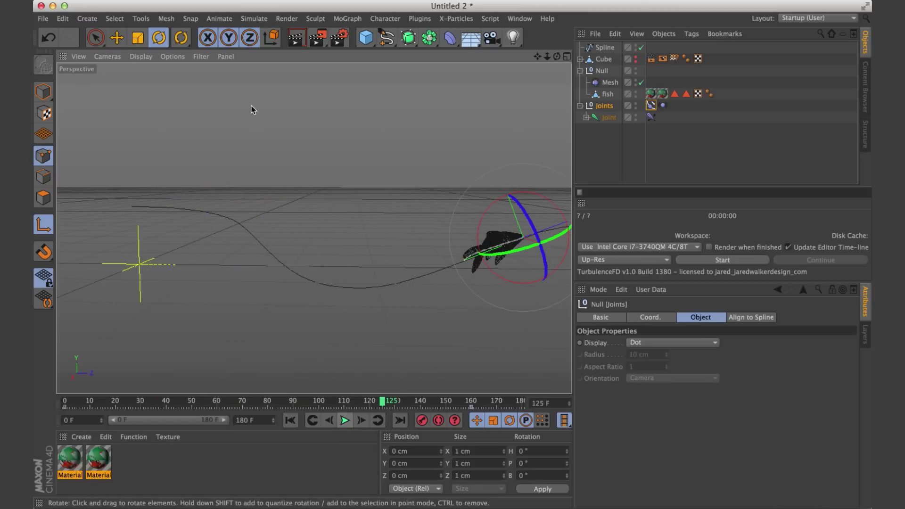
Replay the full swim with the joints deselected, then add a Camera.
click(117, 39)
click(624, 166)
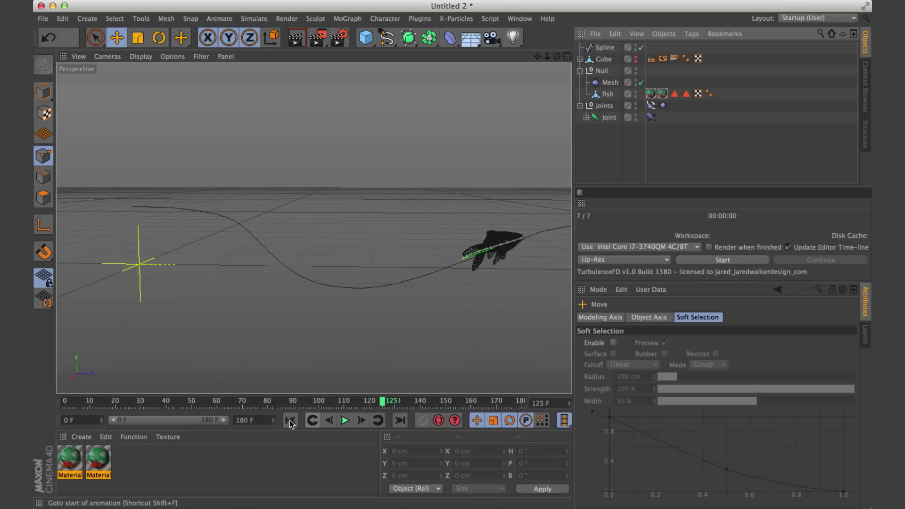
click(312, 420)
click(345, 420)
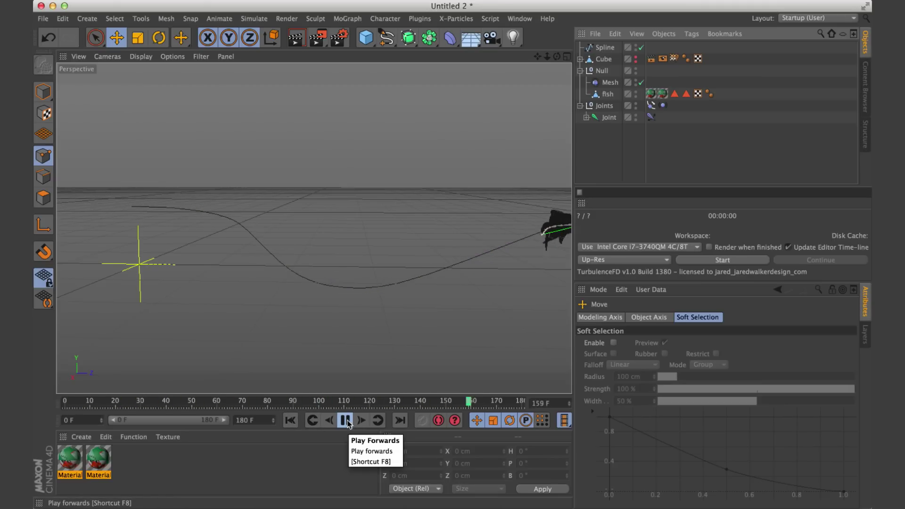
click(346, 420)
click(492, 38)
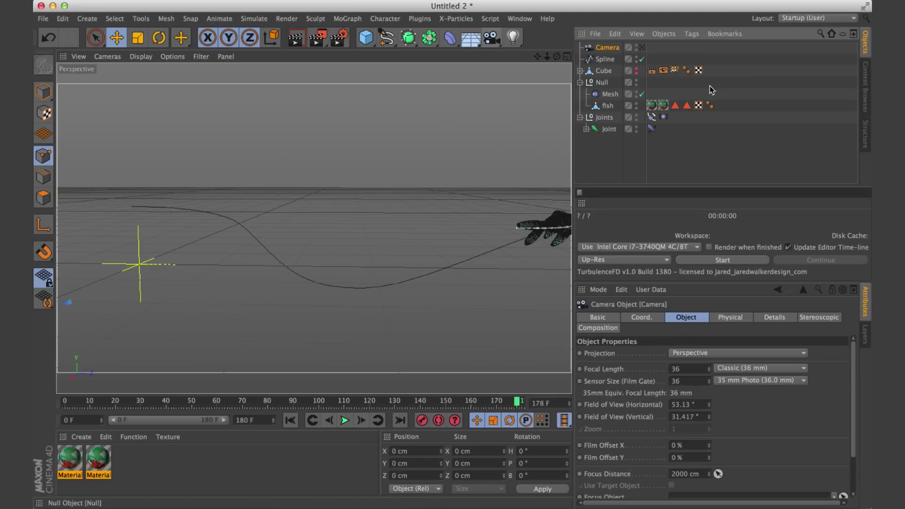
Look through the new camera and move it toward the fish and spline.
click(642, 49)
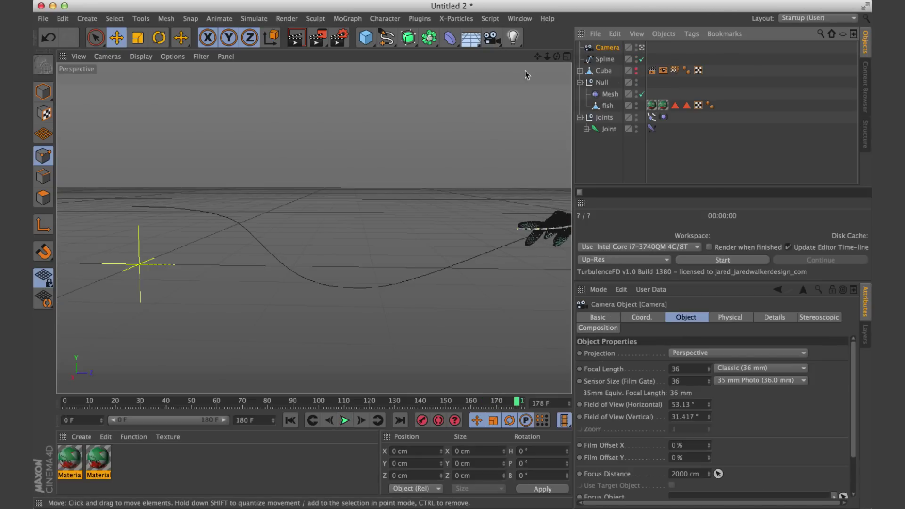
alt+drag(491, 236, 490, 236)
drag(537, 56, 556, 69)
alt+drag(487, 171, 477, 191)
drag(538, 56, 535, 69)
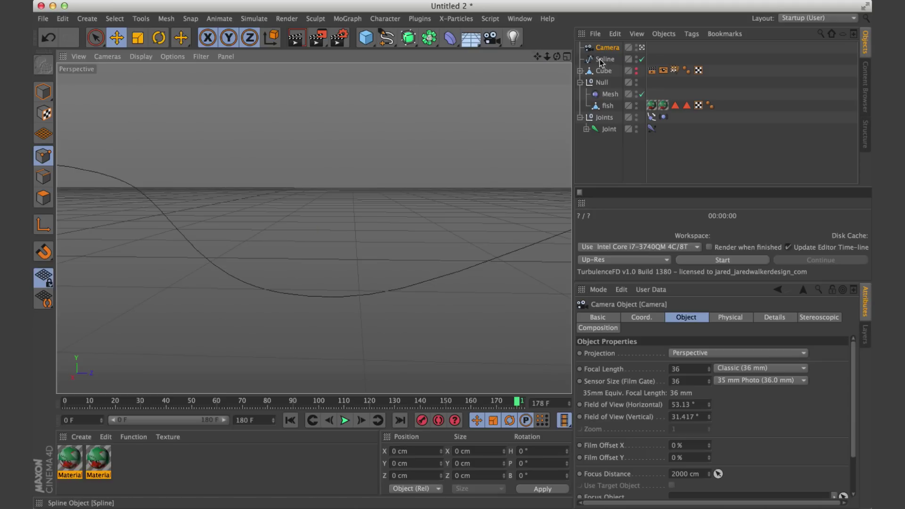
Set the camera heading to 90° and pitch to 0°, then lower it to frame the spline.
click(642, 318)
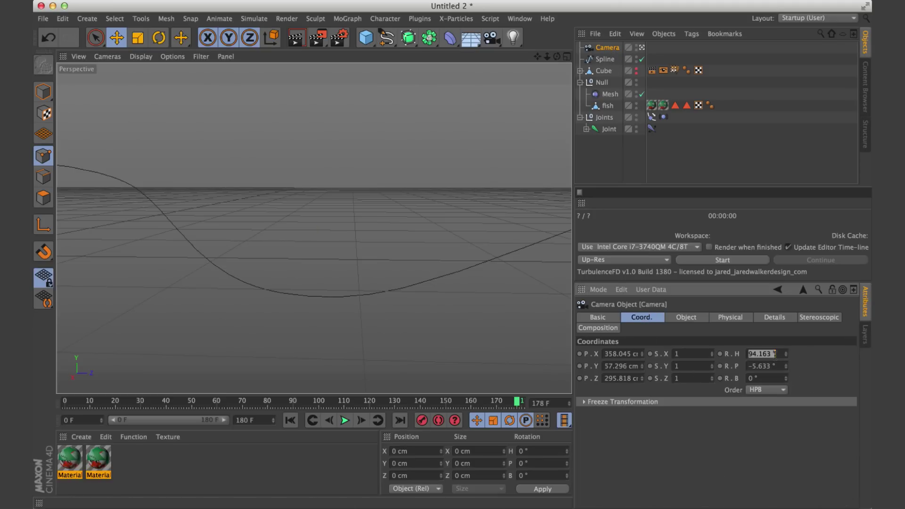
key(Return)
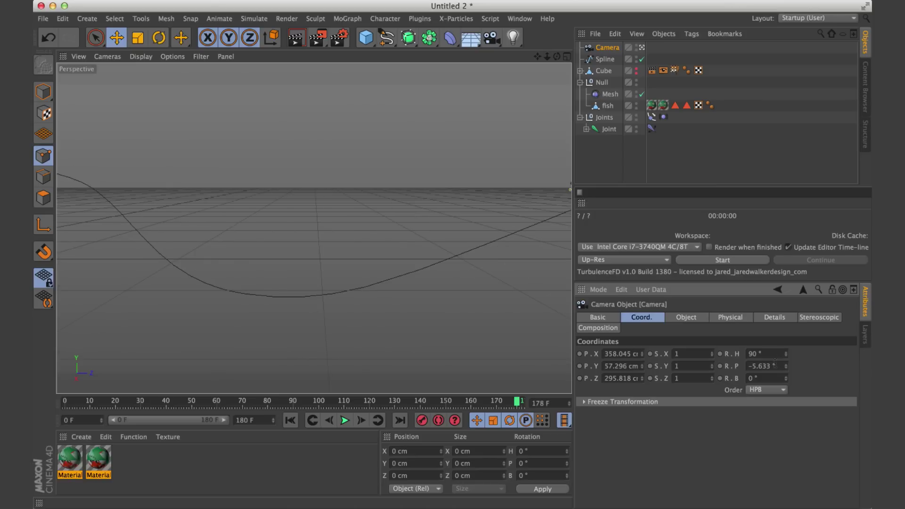
click(775, 365)
text(0)
key(Return)
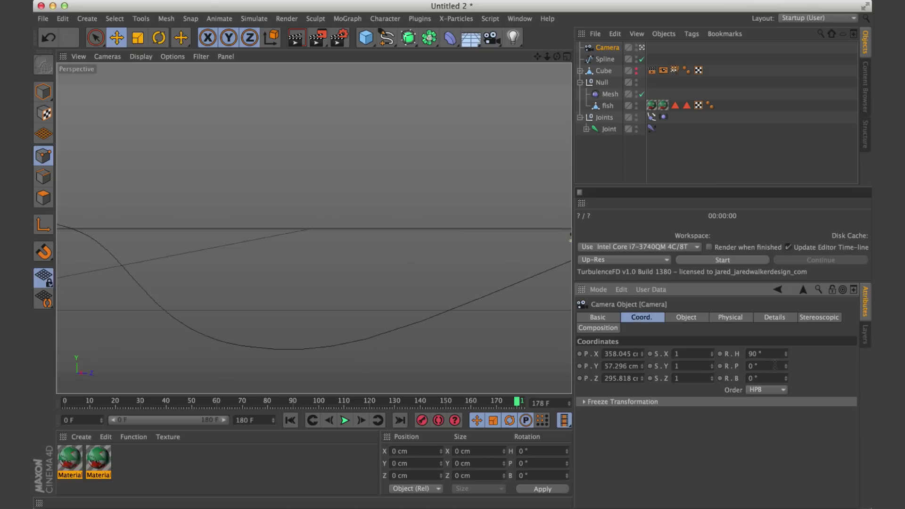
drag(537, 56, 500, 159)
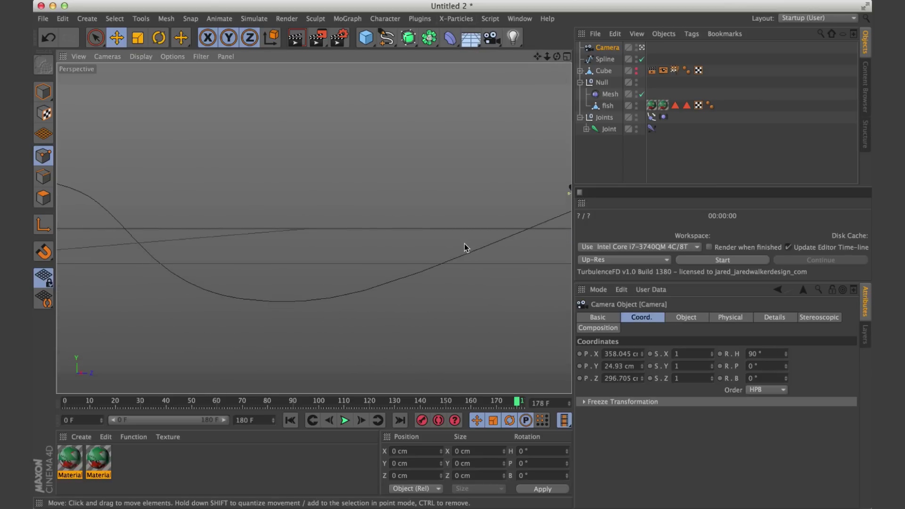
drag(537, 57, 541, 56)
click(290, 420)
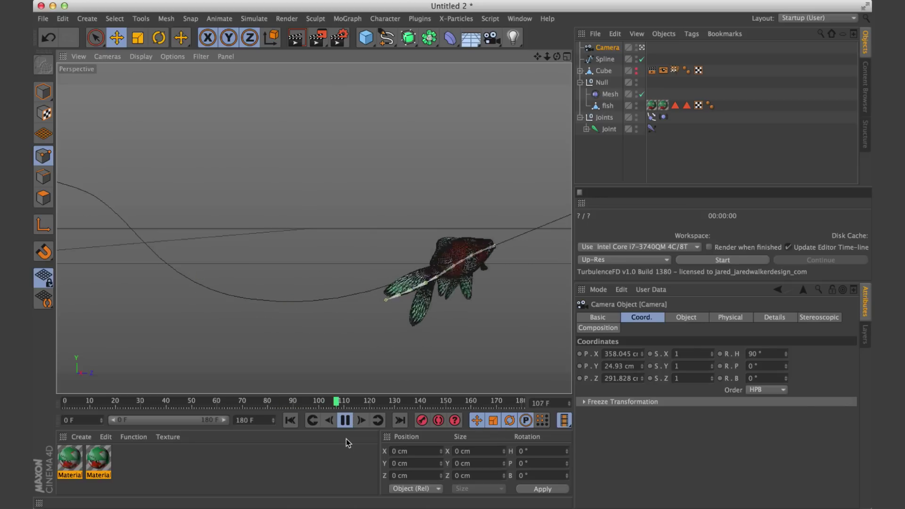
Shift the camera toward the path's end and check the swim from the start.
click(345, 421)
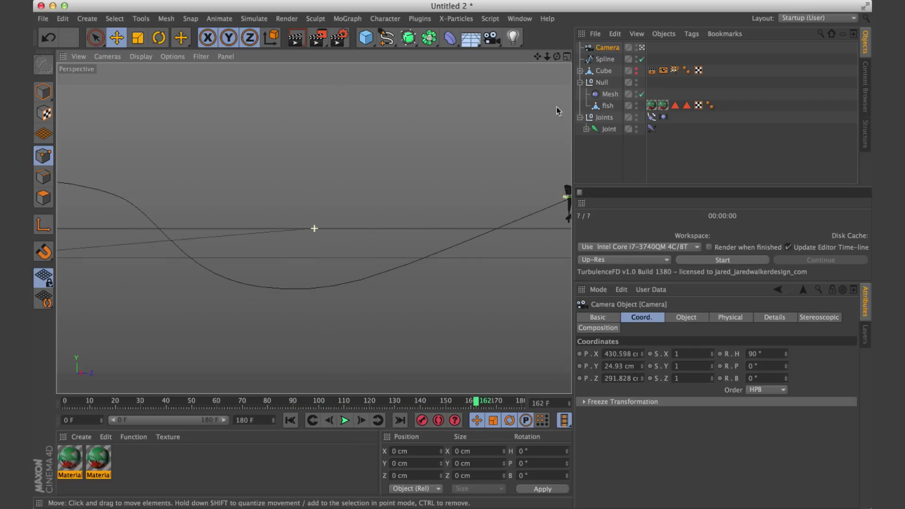
drag(537, 57, 627, 58)
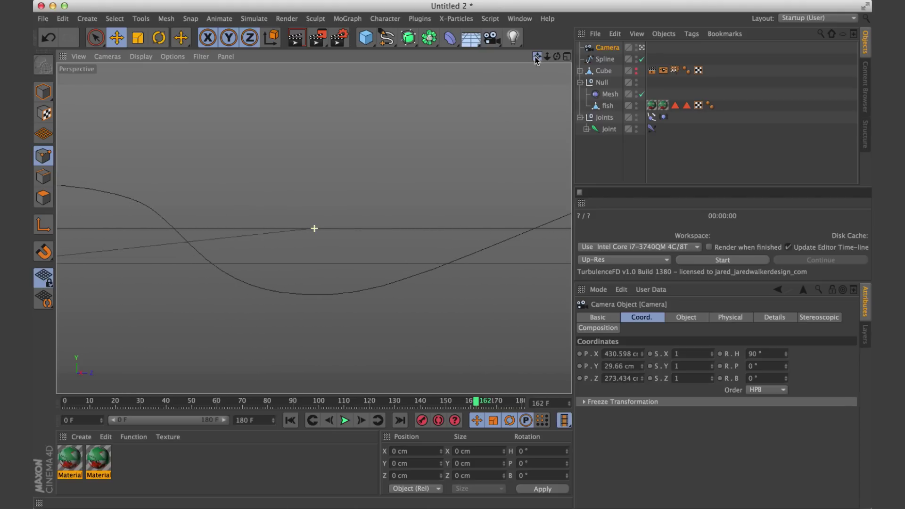
click(291, 420)
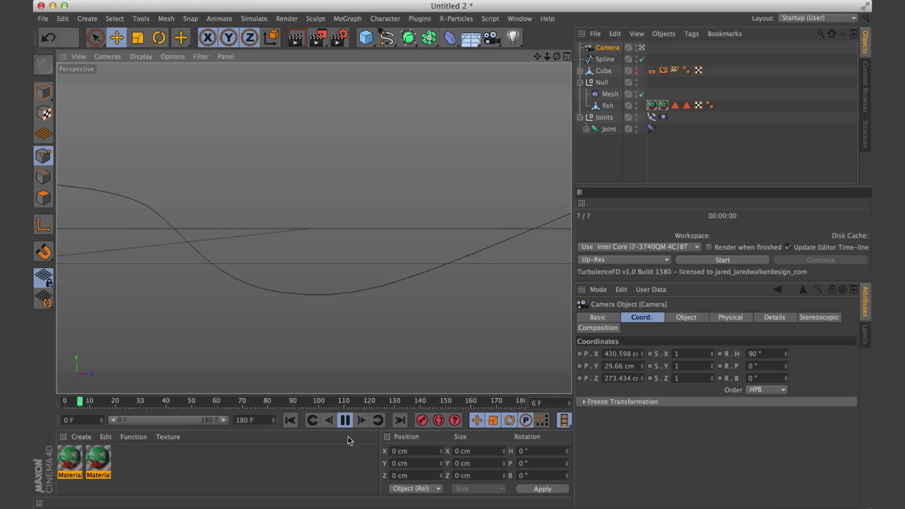
click(345, 421)
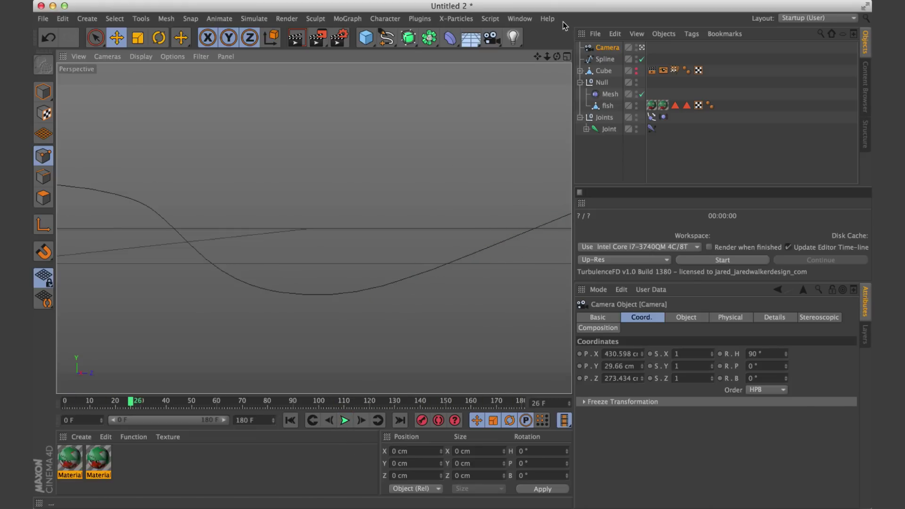
key(shift+f)
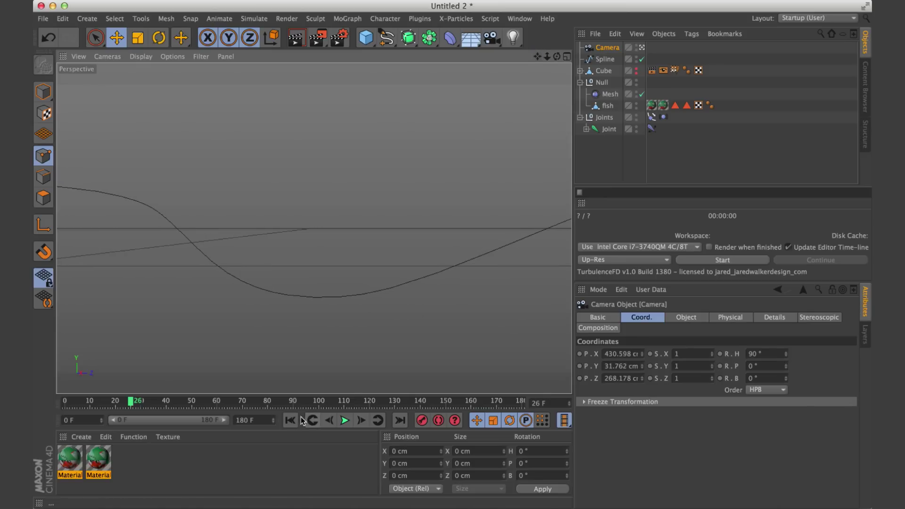
click(345, 421)
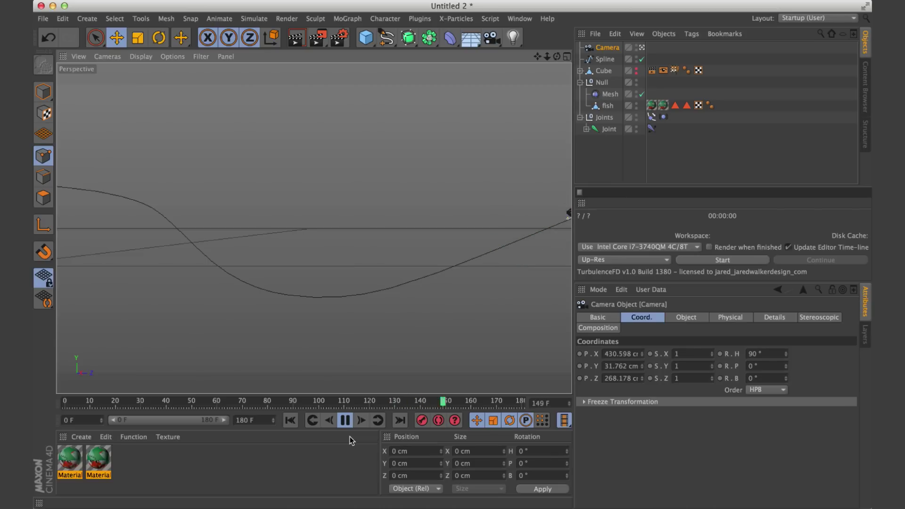
click(347, 422)
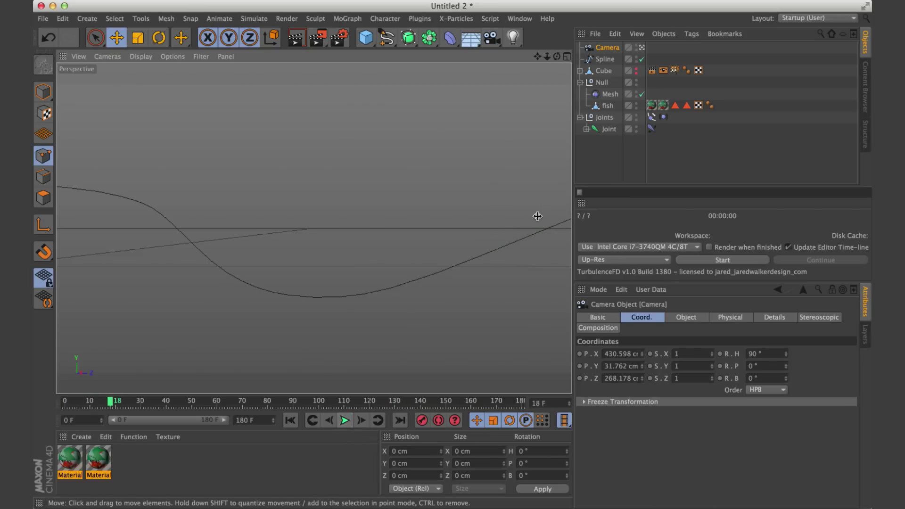
Pan the camera to Y 31.236 cm, Z 241.901 cm and replay to confirm framing.
drag(538, 57, 556, 57)
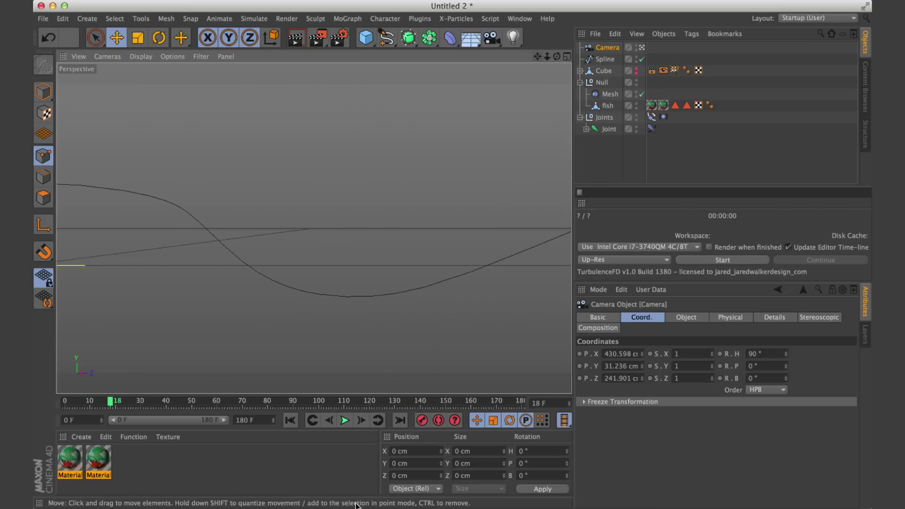
click(290, 420)
click(345, 420)
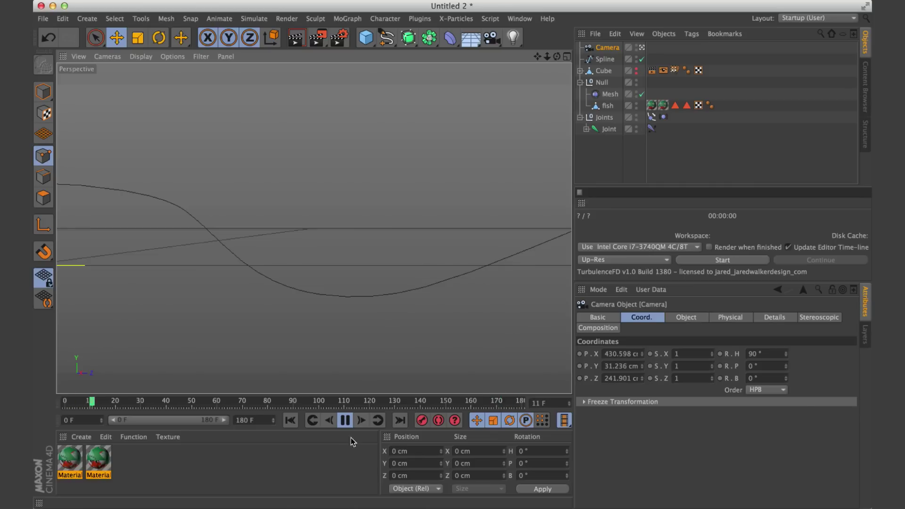
click(346, 421)
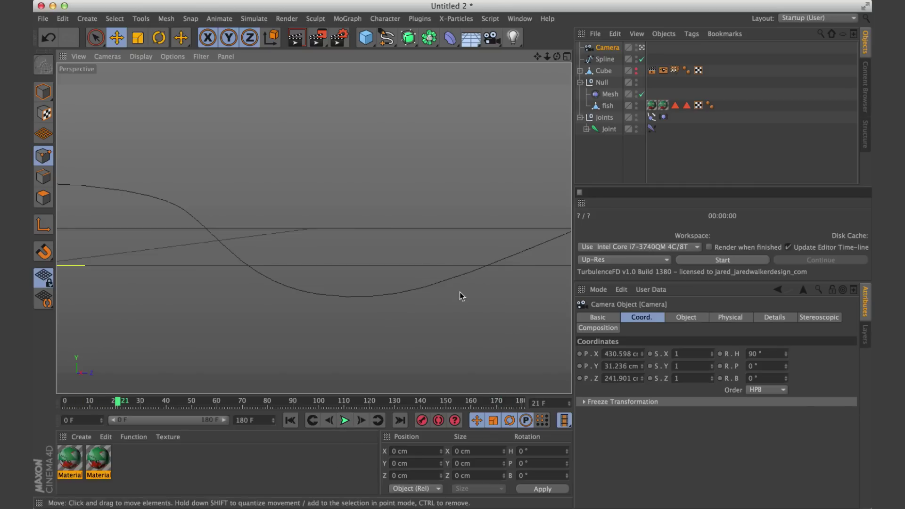
click(346, 421)
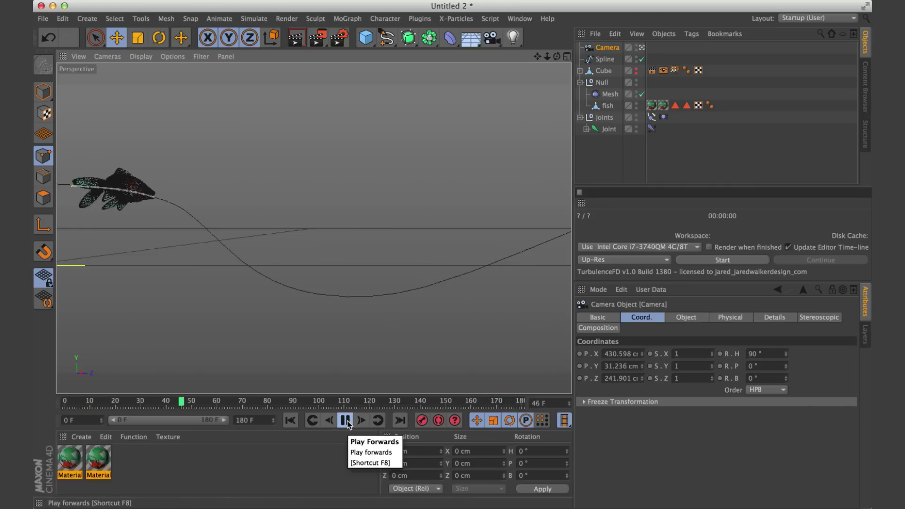
click(346, 421)
Render the camera view, showing the textured goldfish on a black background.
key(super+r)
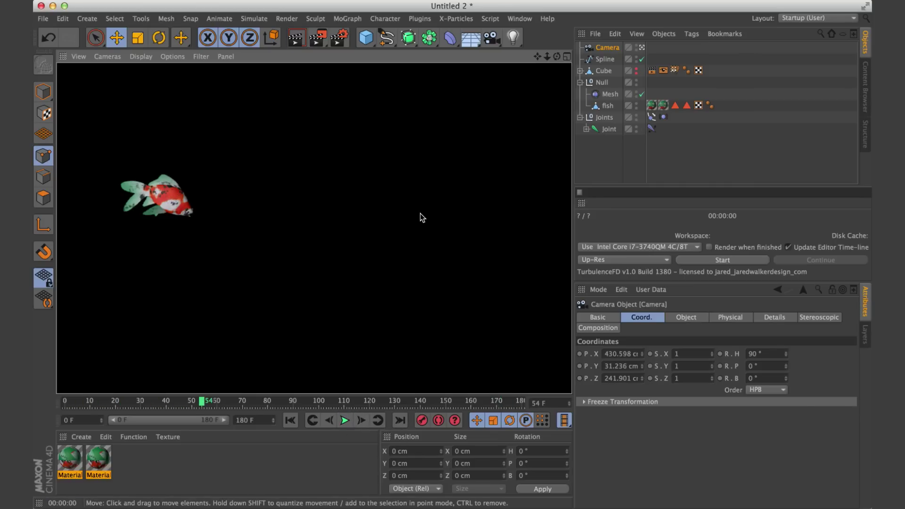